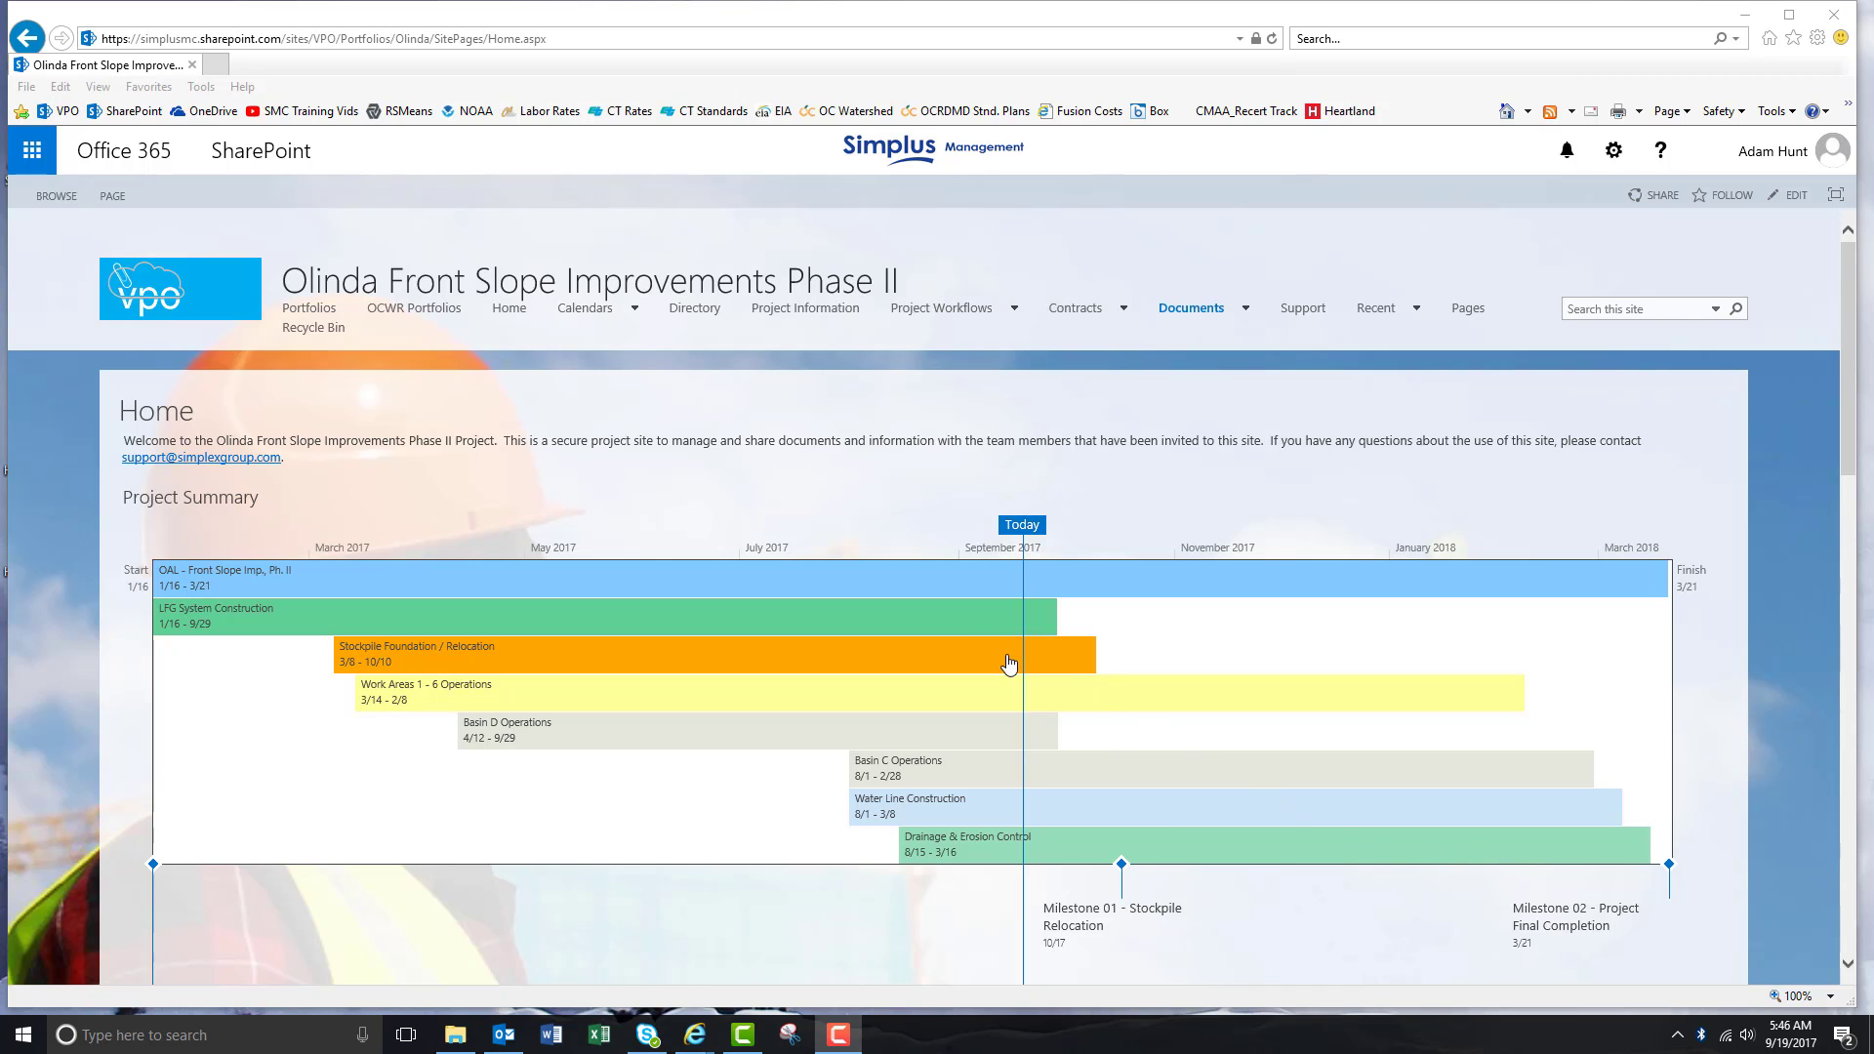
# Step: Open the project's Project Tasks list and start a new task
pyautogui.moveTo(942, 314)
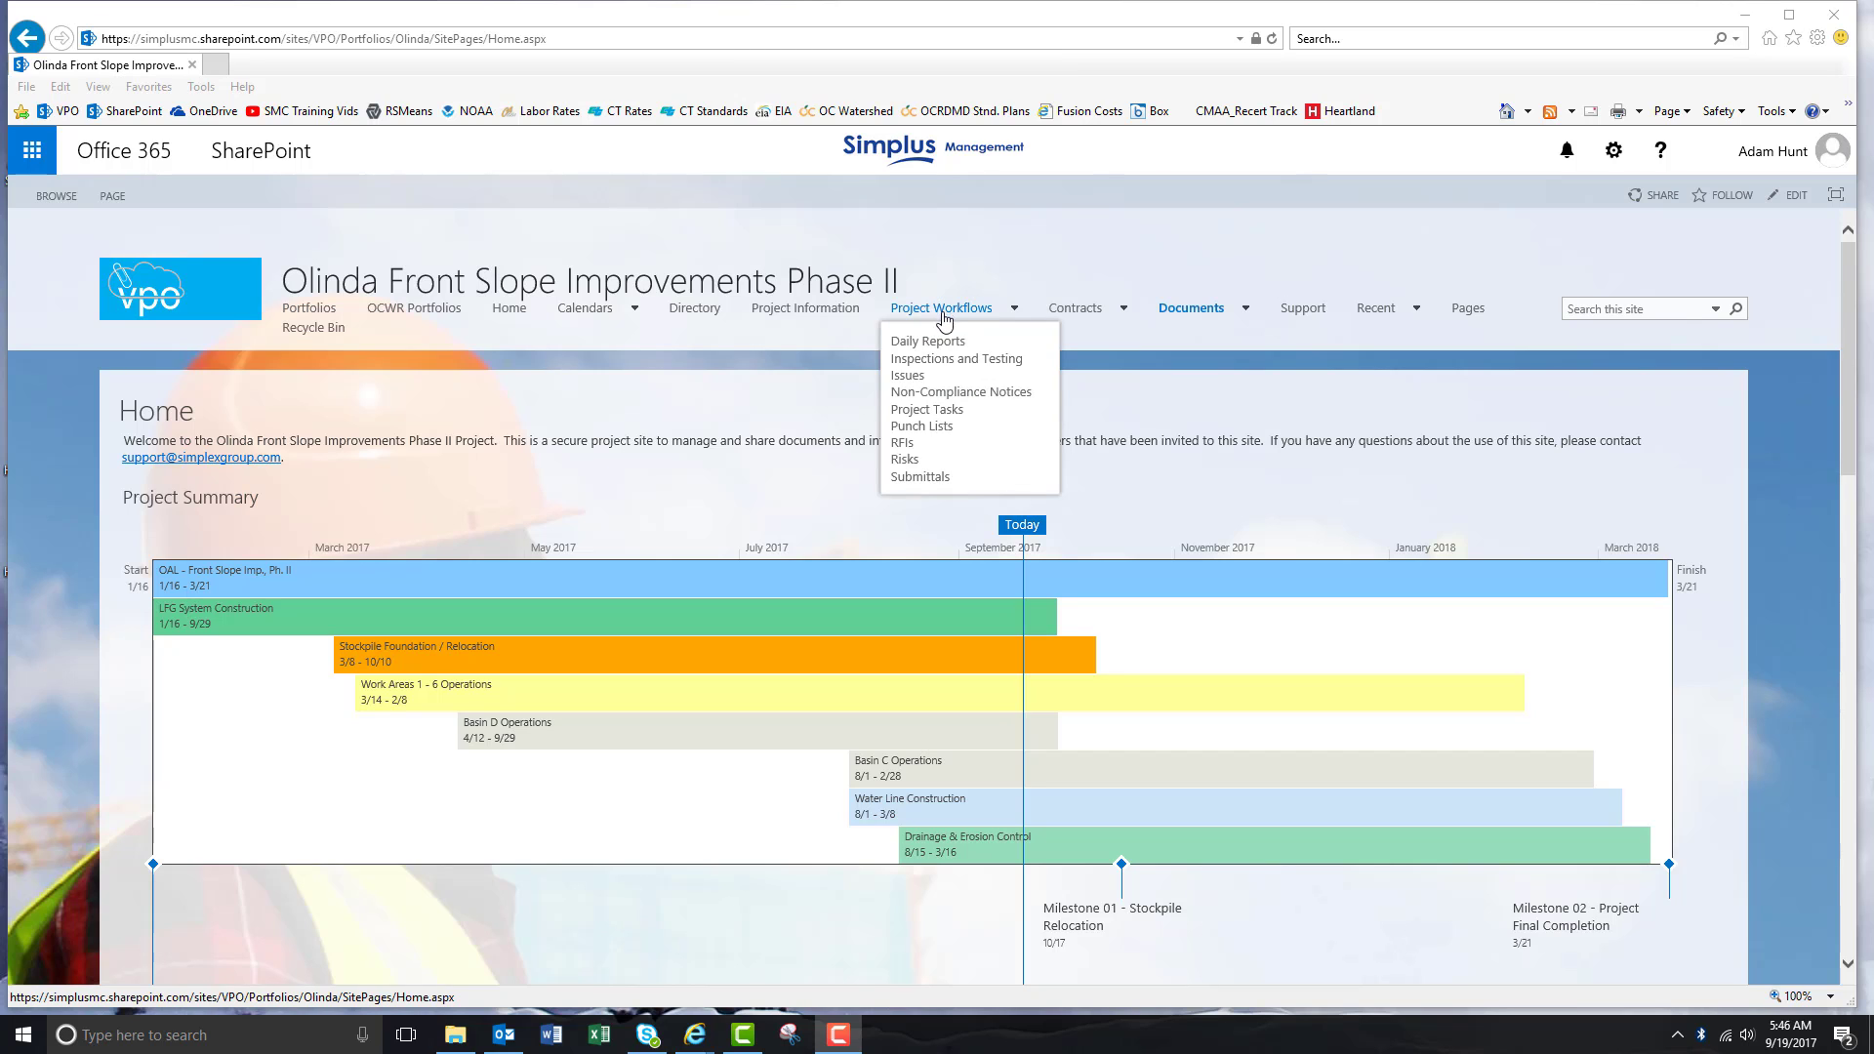
pyautogui.click(944, 411)
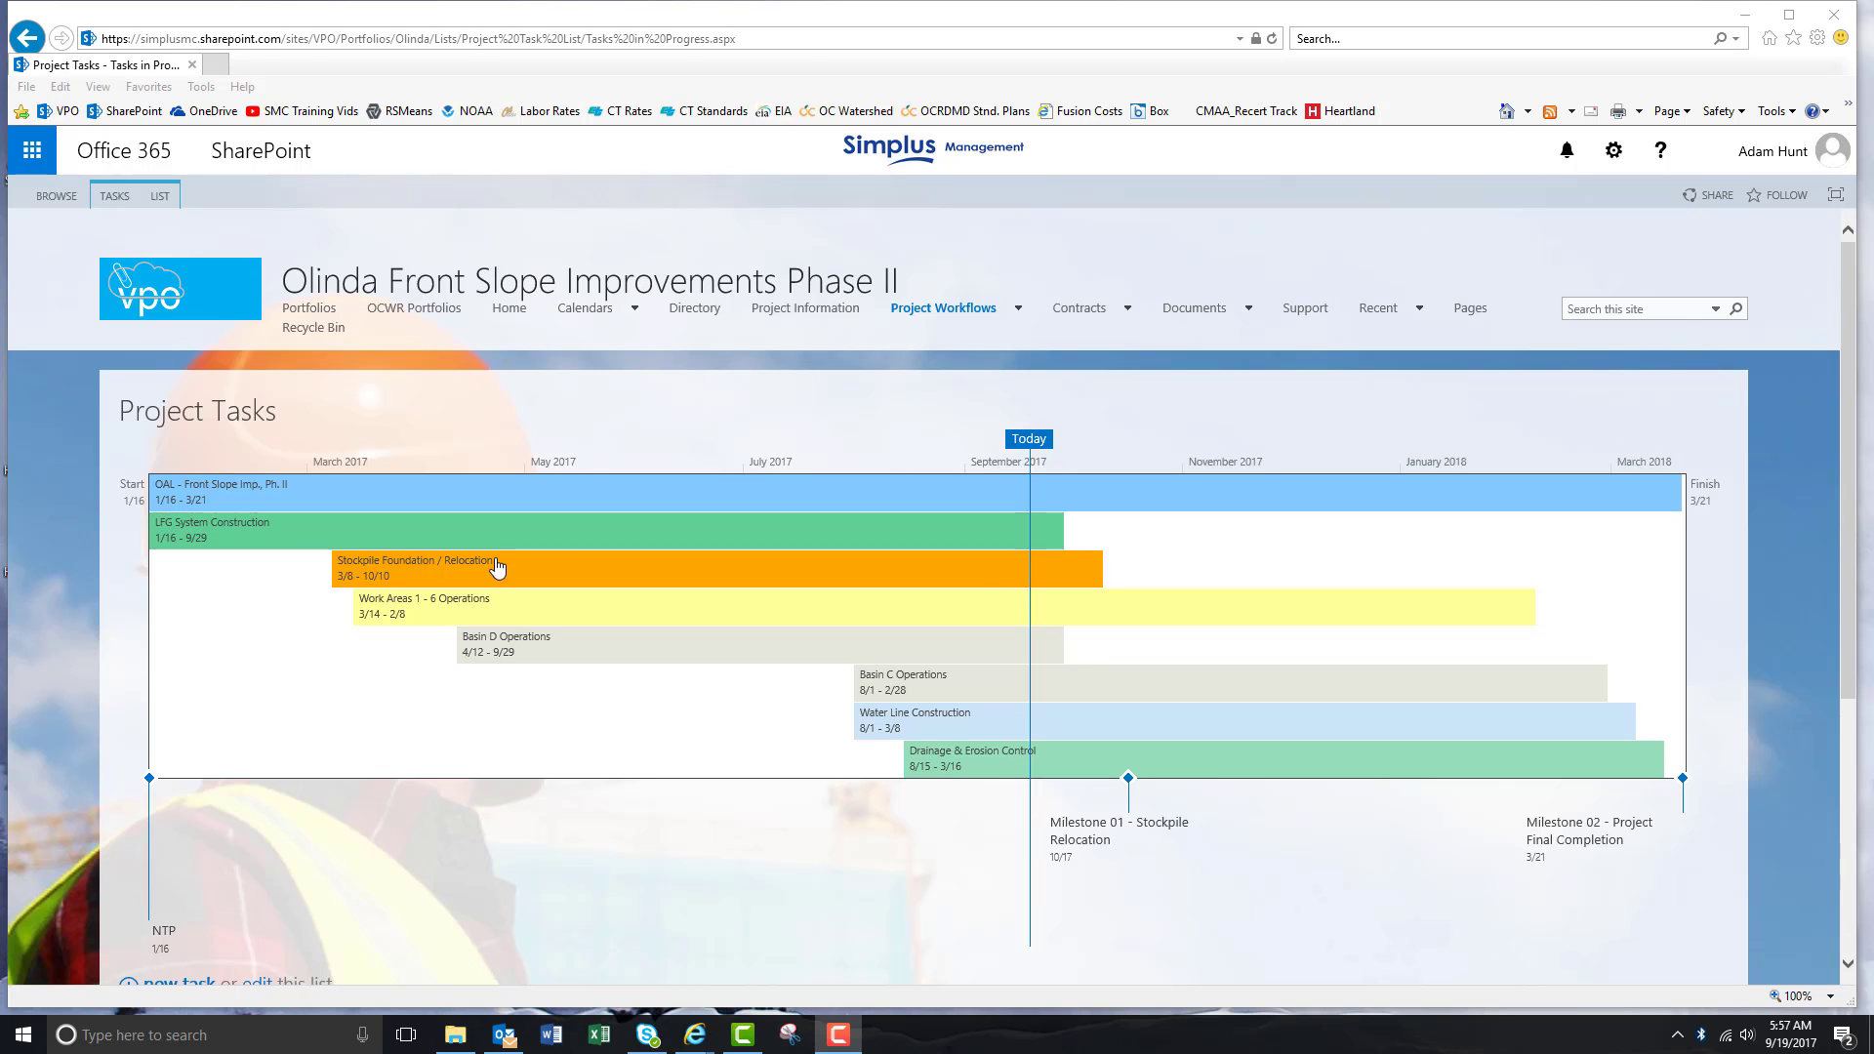
pyautogui.scroll(-1, 388, 584)
pyautogui.scroll(-3, 387, 584)
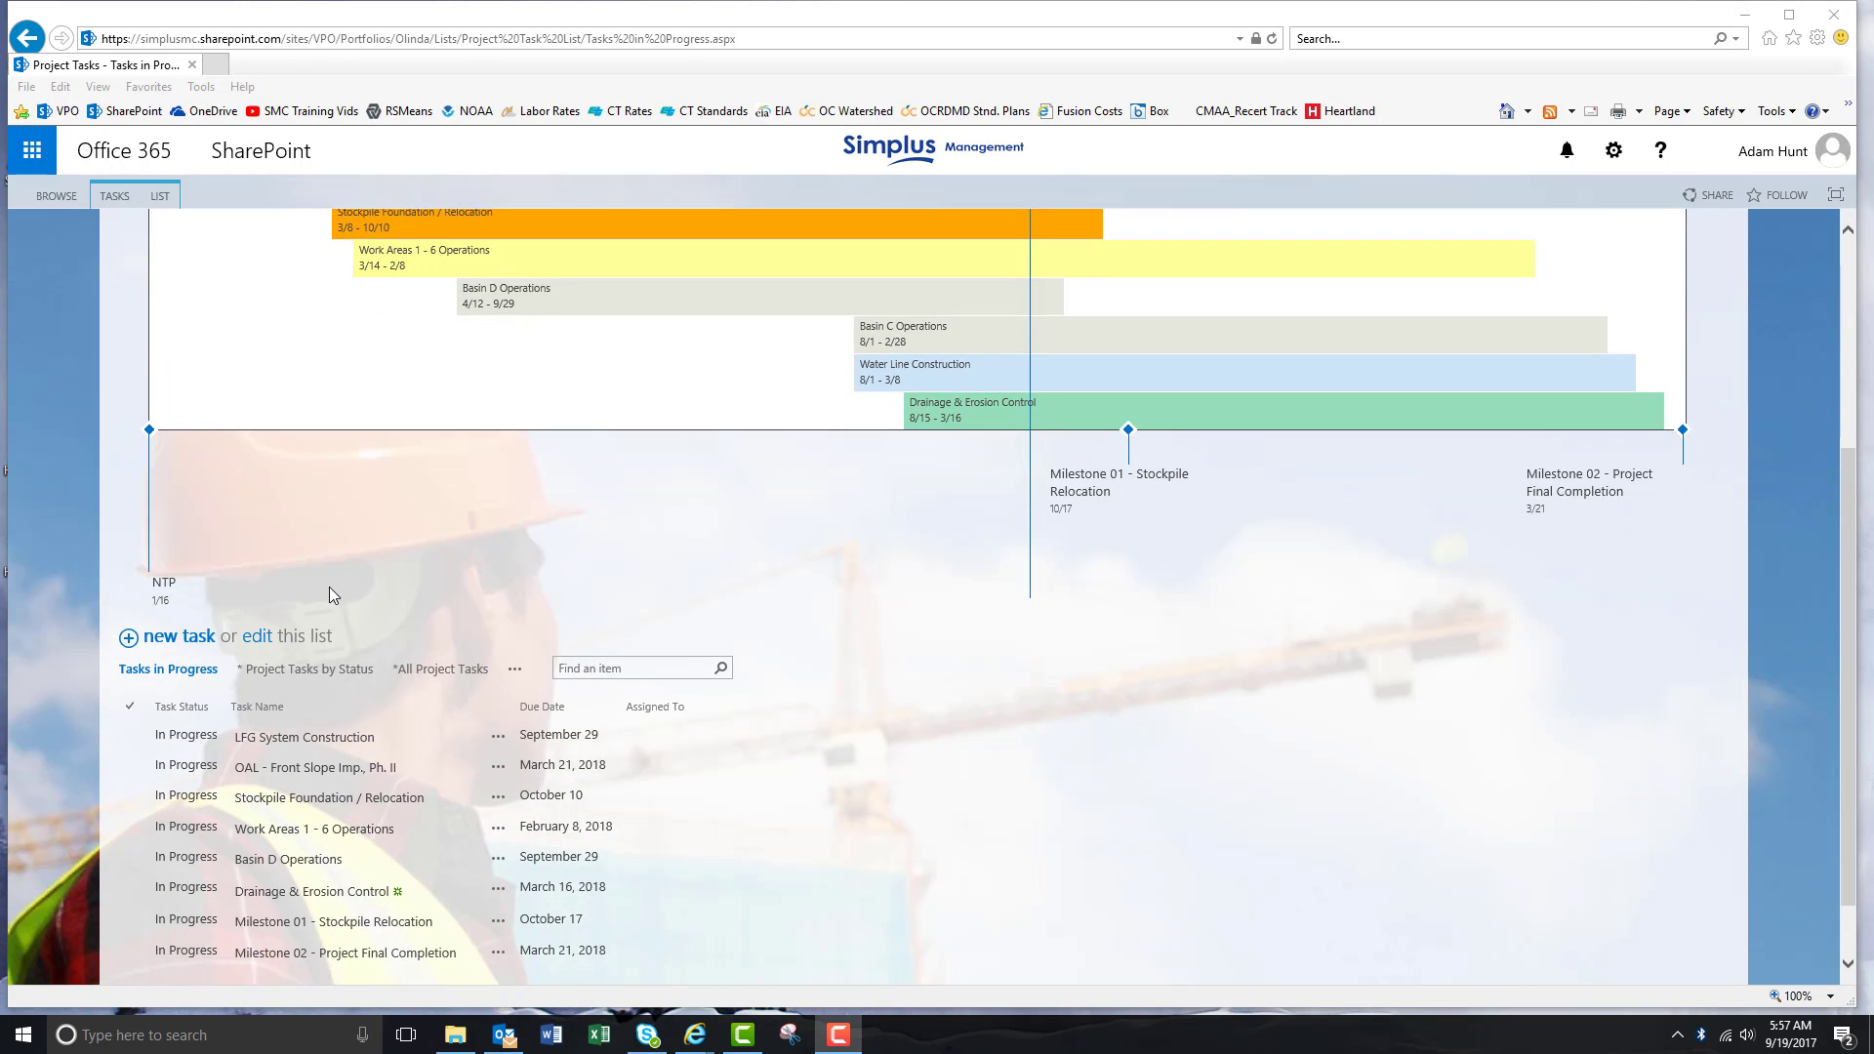
pyautogui.click(194, 646)
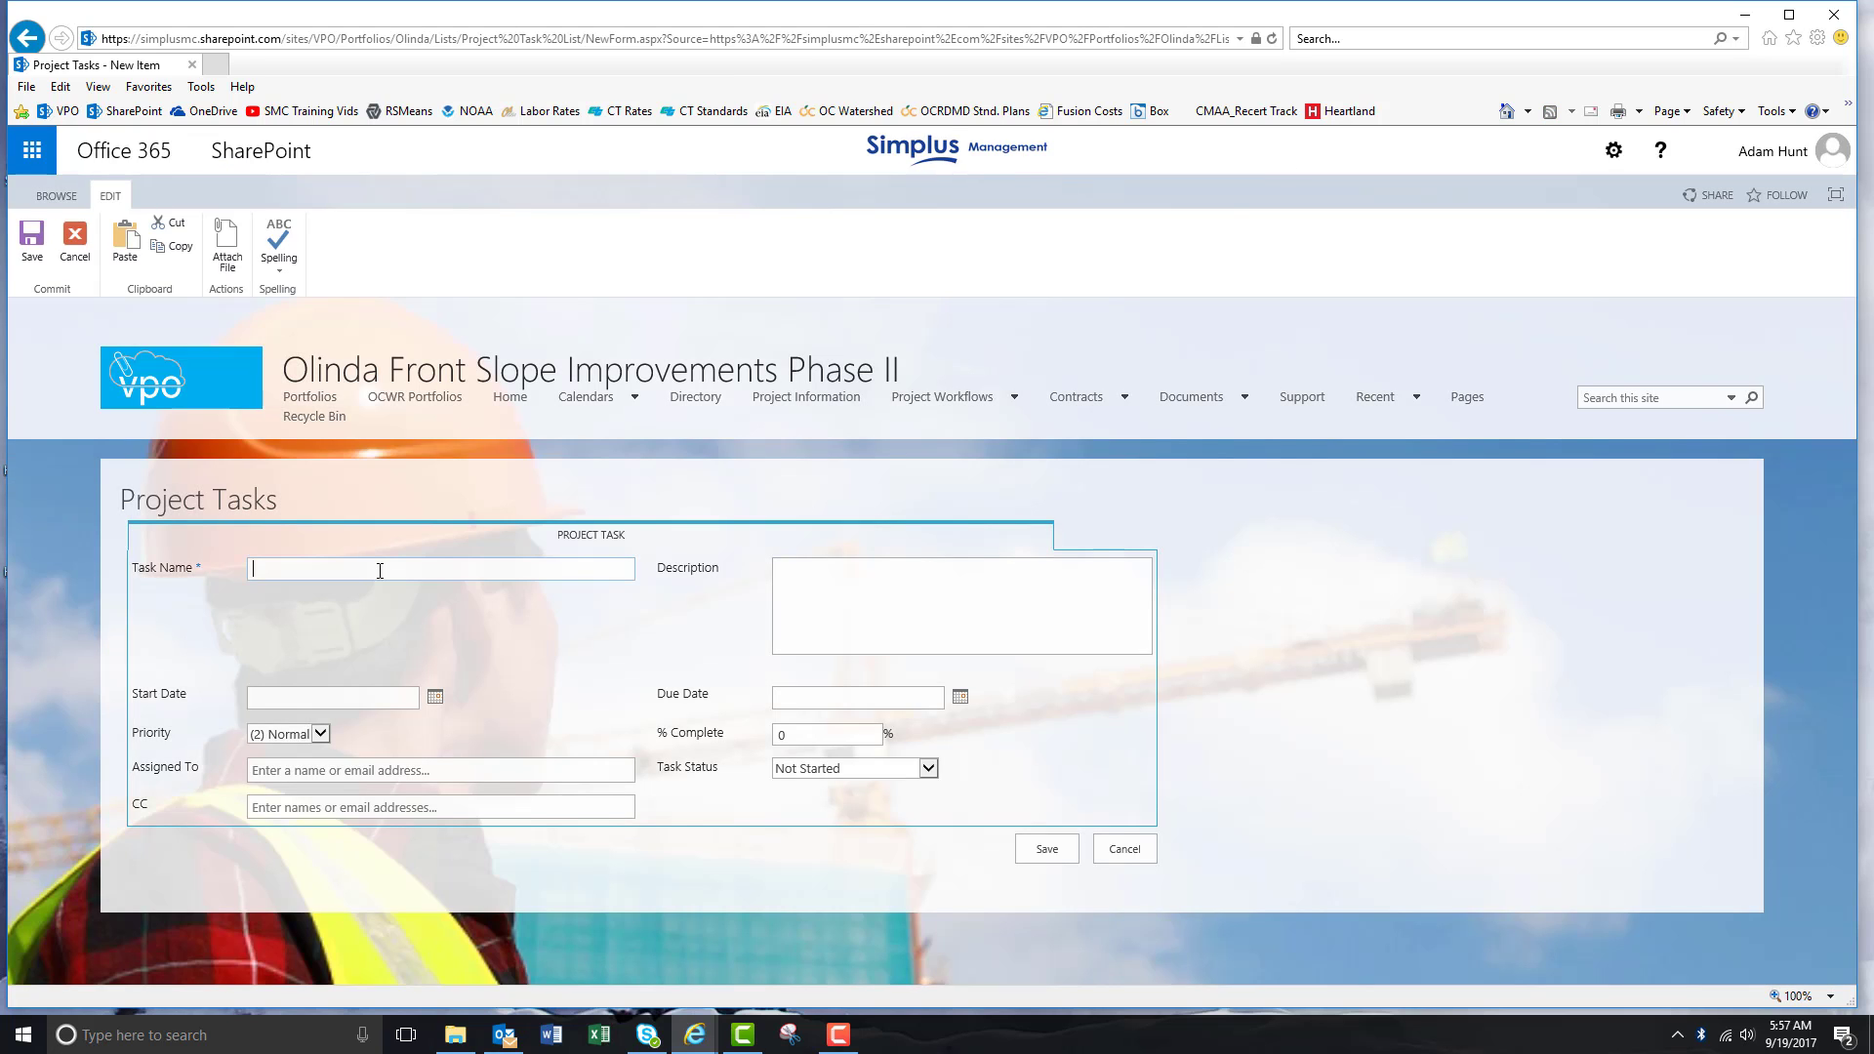
# Step: Name the new task "Basin D Operations (Training)"
pyautogui.write('Bs')
pyautogui.write('asin D')
pyautogui.write(' Operations (Maint')
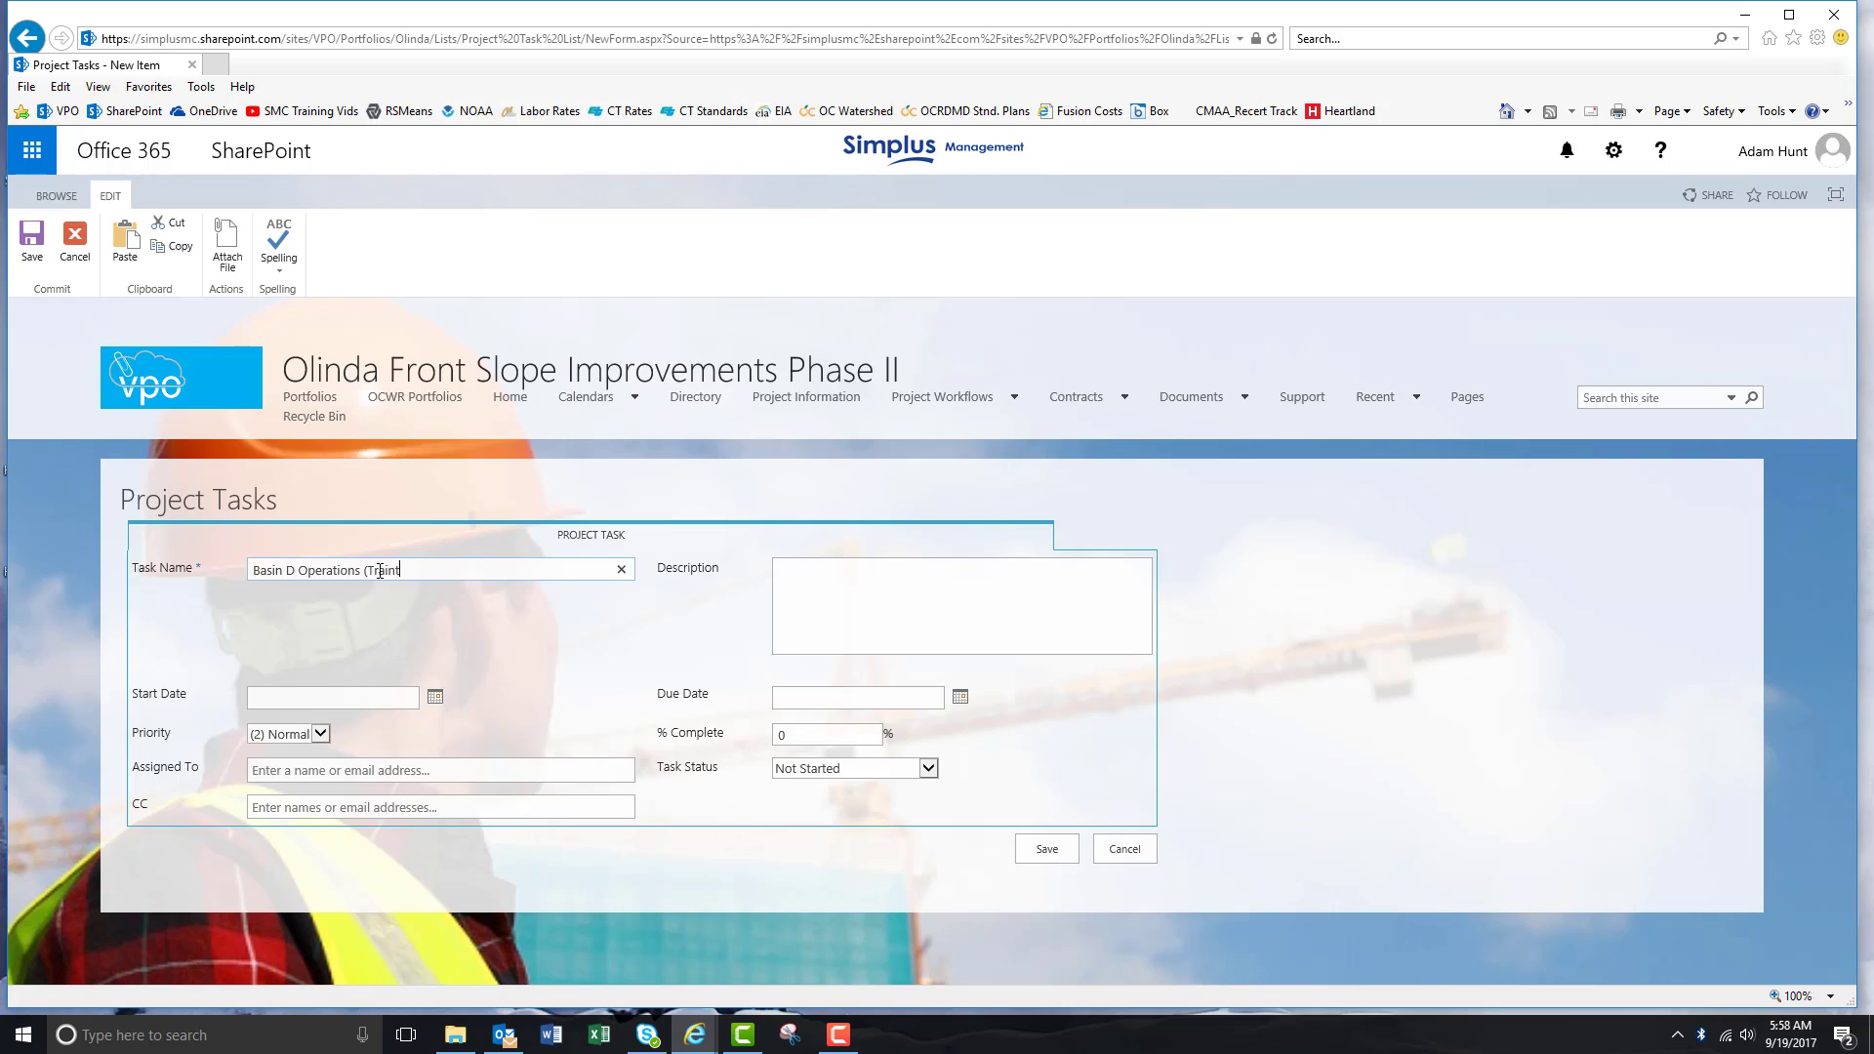
pyautogui.write('ing')
# Step: Begin the task description with "This item includes excavation, ipe installation, concrete, delineators and an AC access road."
pyautogui.click(809, 598)
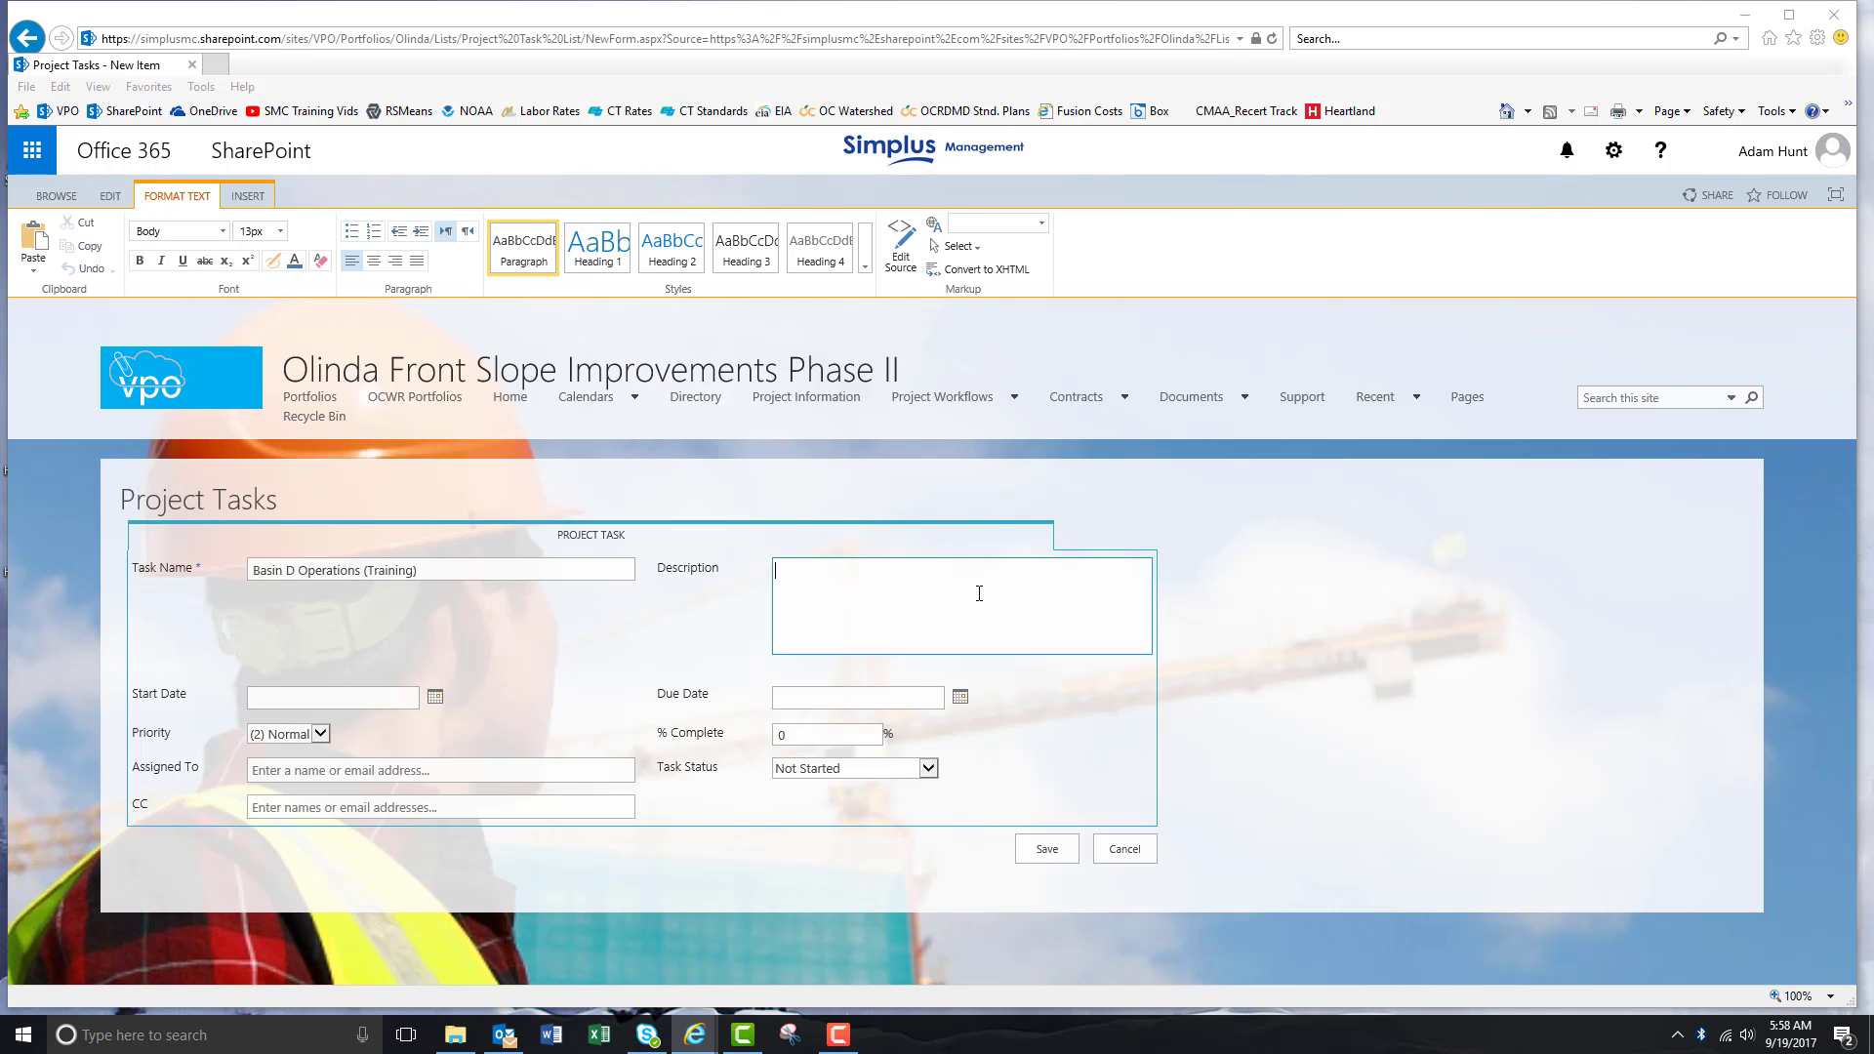
pyautogui.click(855, 577)
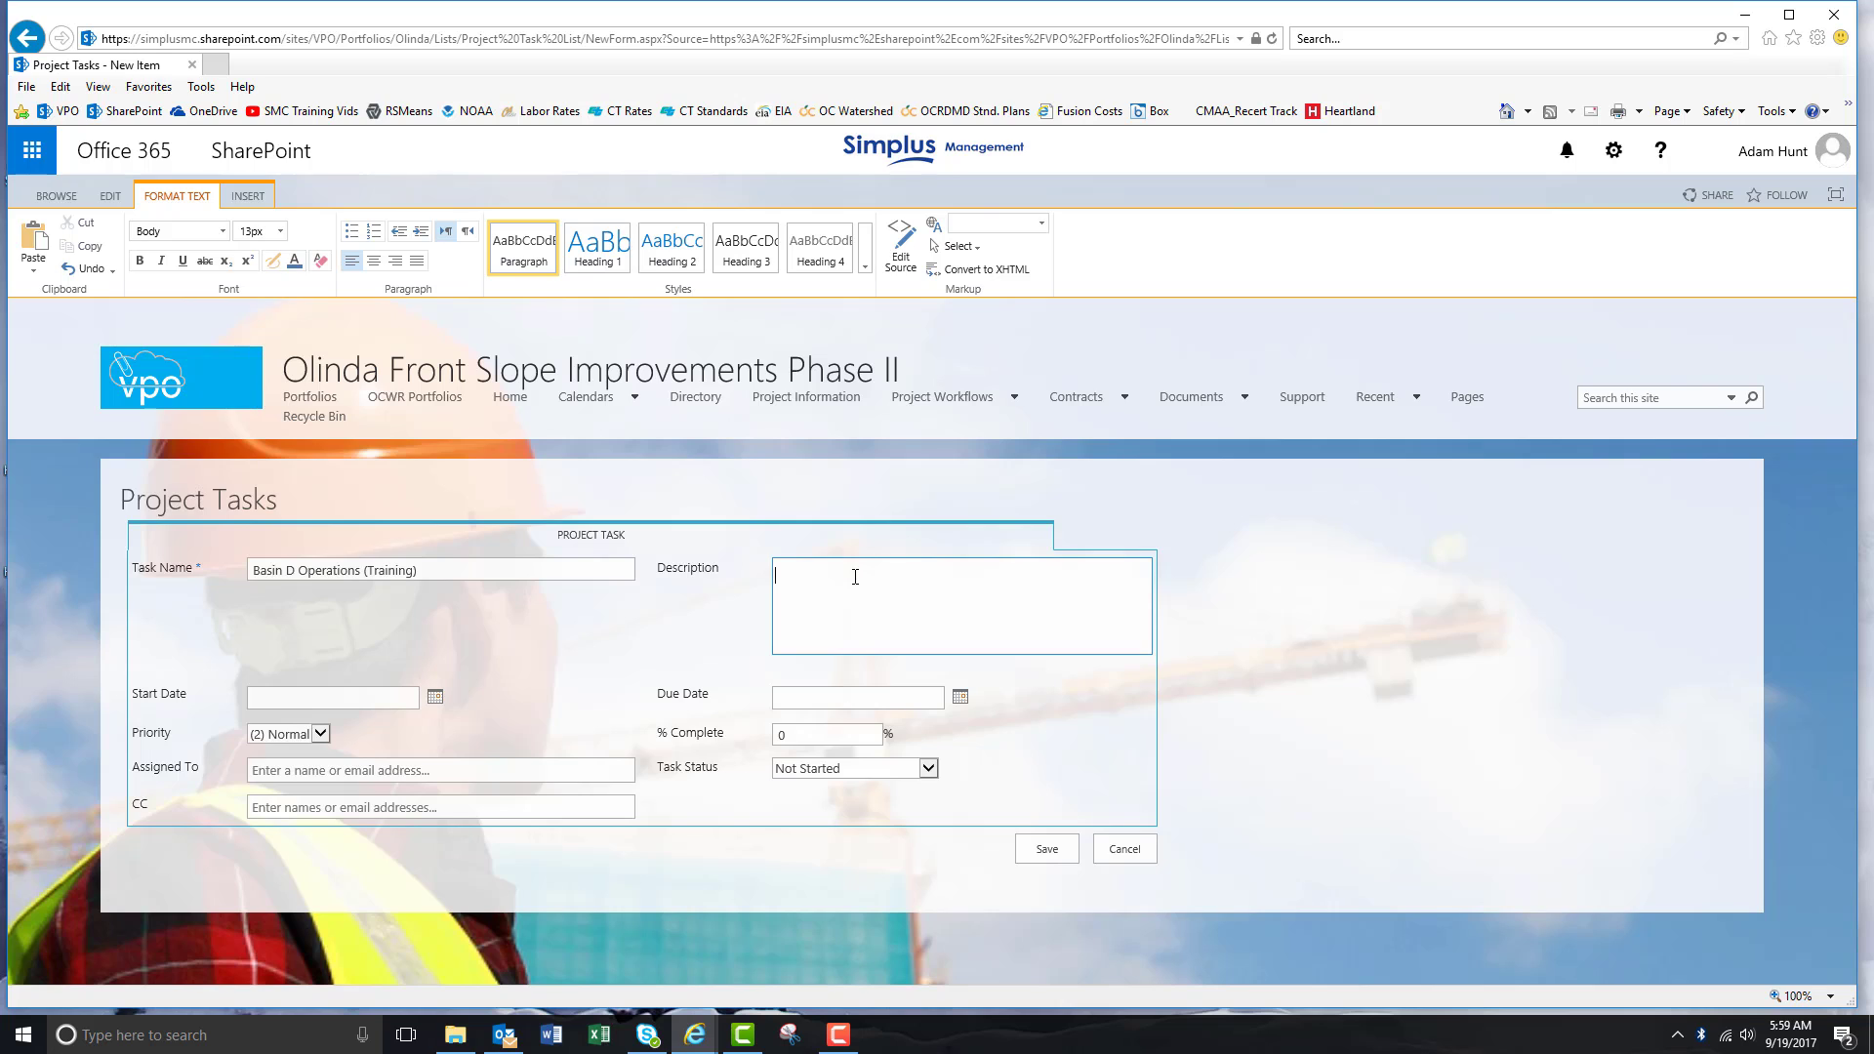
pyautogui.write('This item includes excavation, ipe installation, concrete')
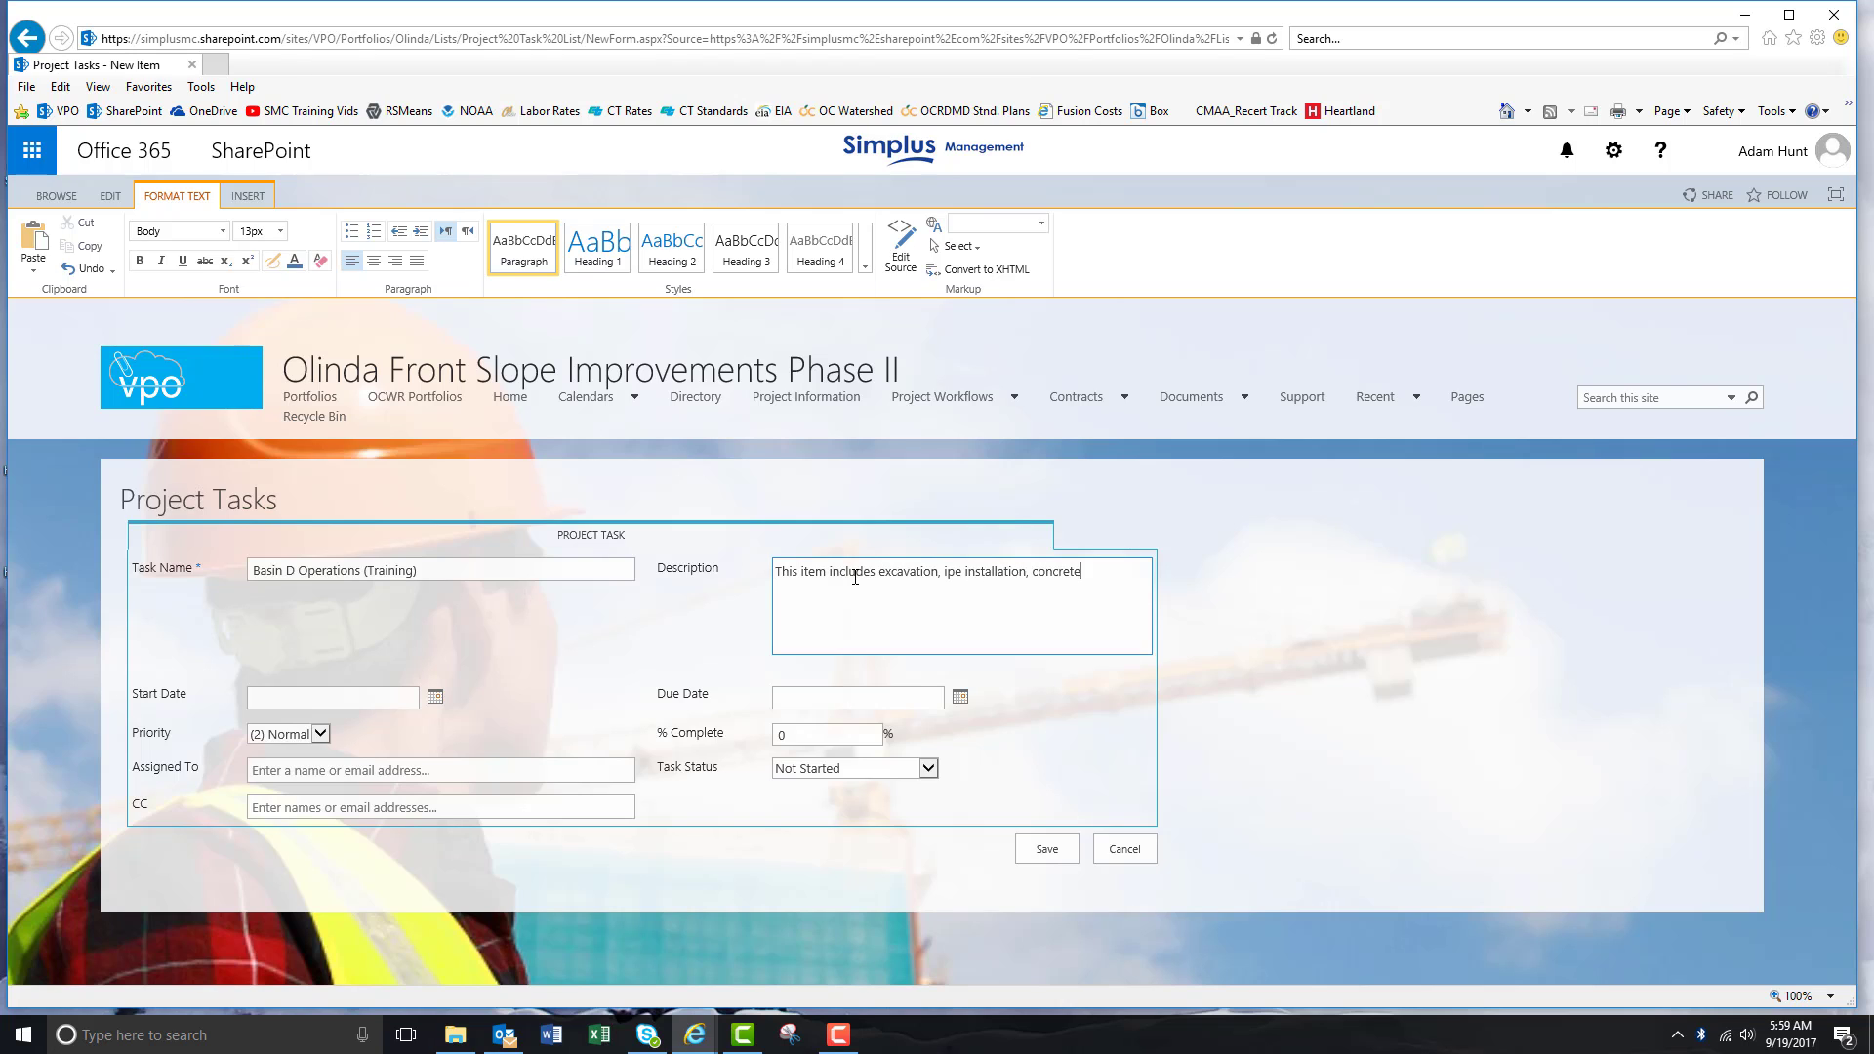
pyautogui.write(', delineators and an AC accs')
pyautogui.press('BackSpace')
pyautogui.write('ess road')
# Step: Add the dated description entry "4/12/17 - Sukut began exacavation of Basin D." on its own line
pyautogui.write('4/12/')
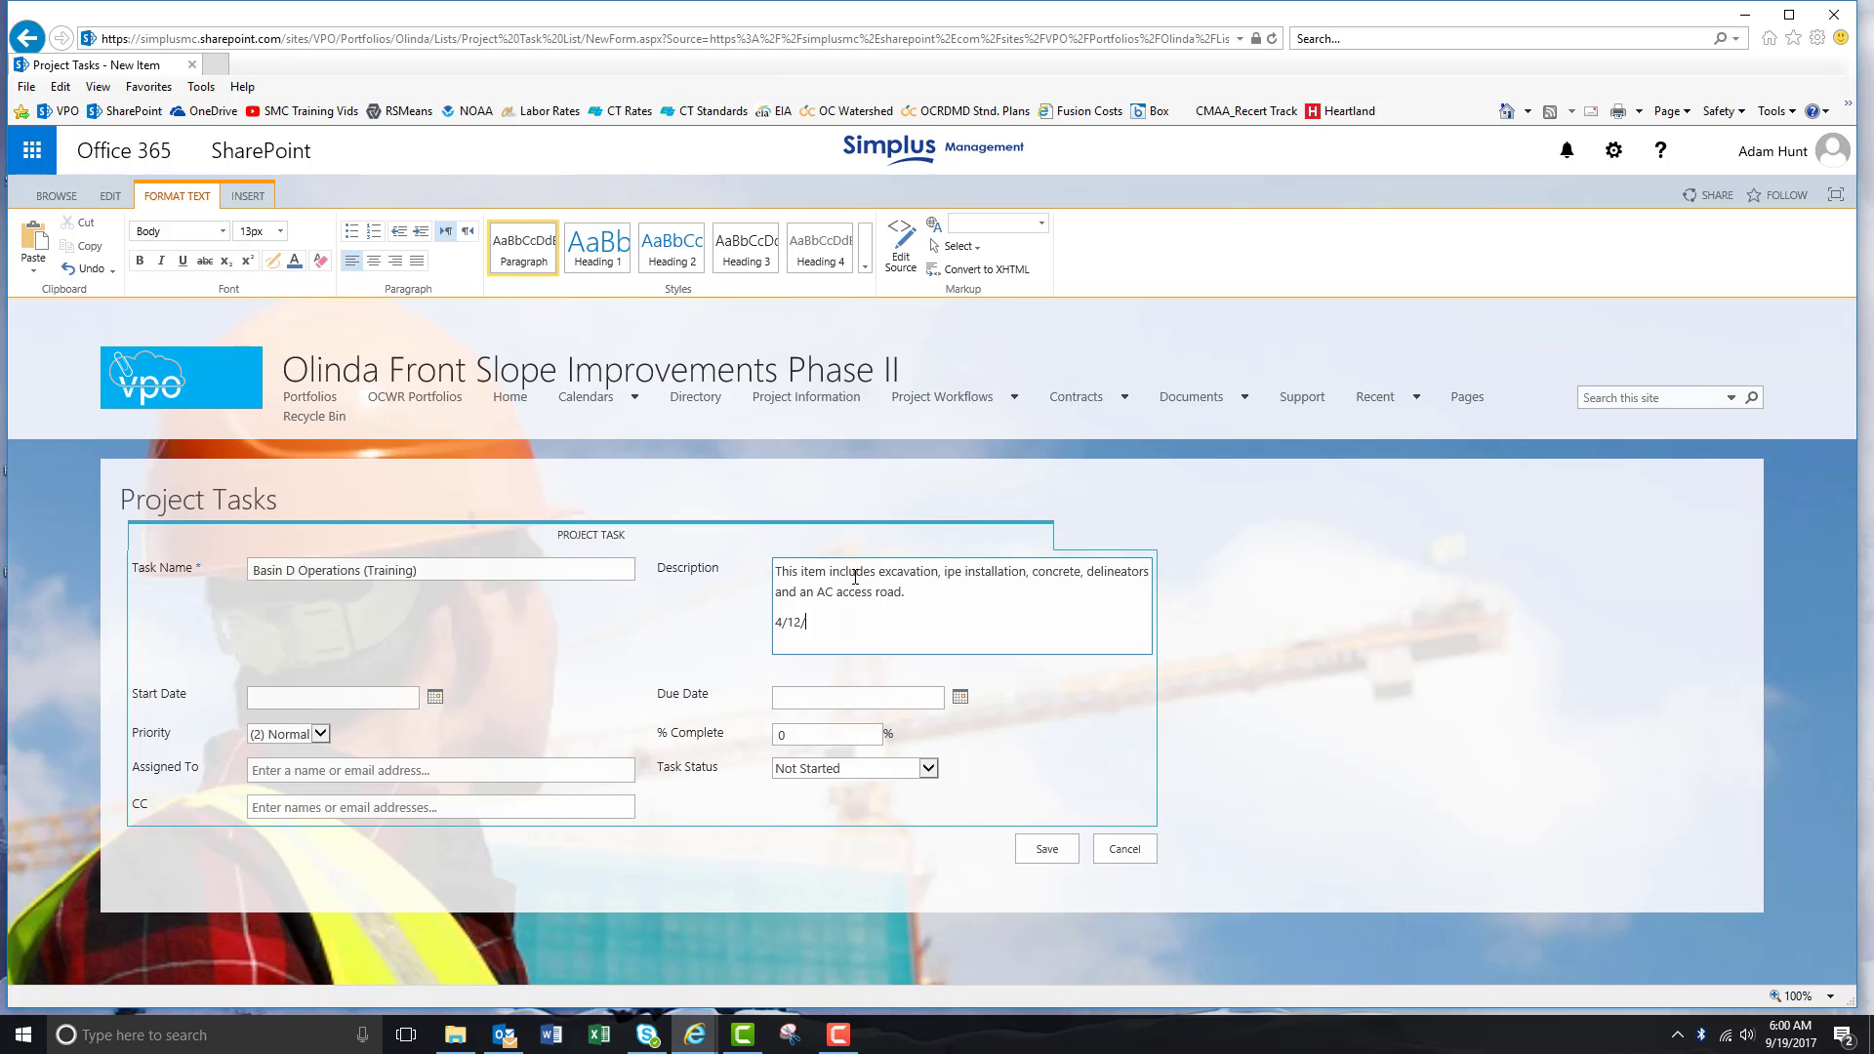
pyautogui.write('17 - Sukut began exacavation of Basin D.')
pyautogui.press('Return')
# Step: Add the dated description entry "5/12/17 - Sukut began pouring concrete above the spillway."
pyautogui.write('5/12/17 - Su')
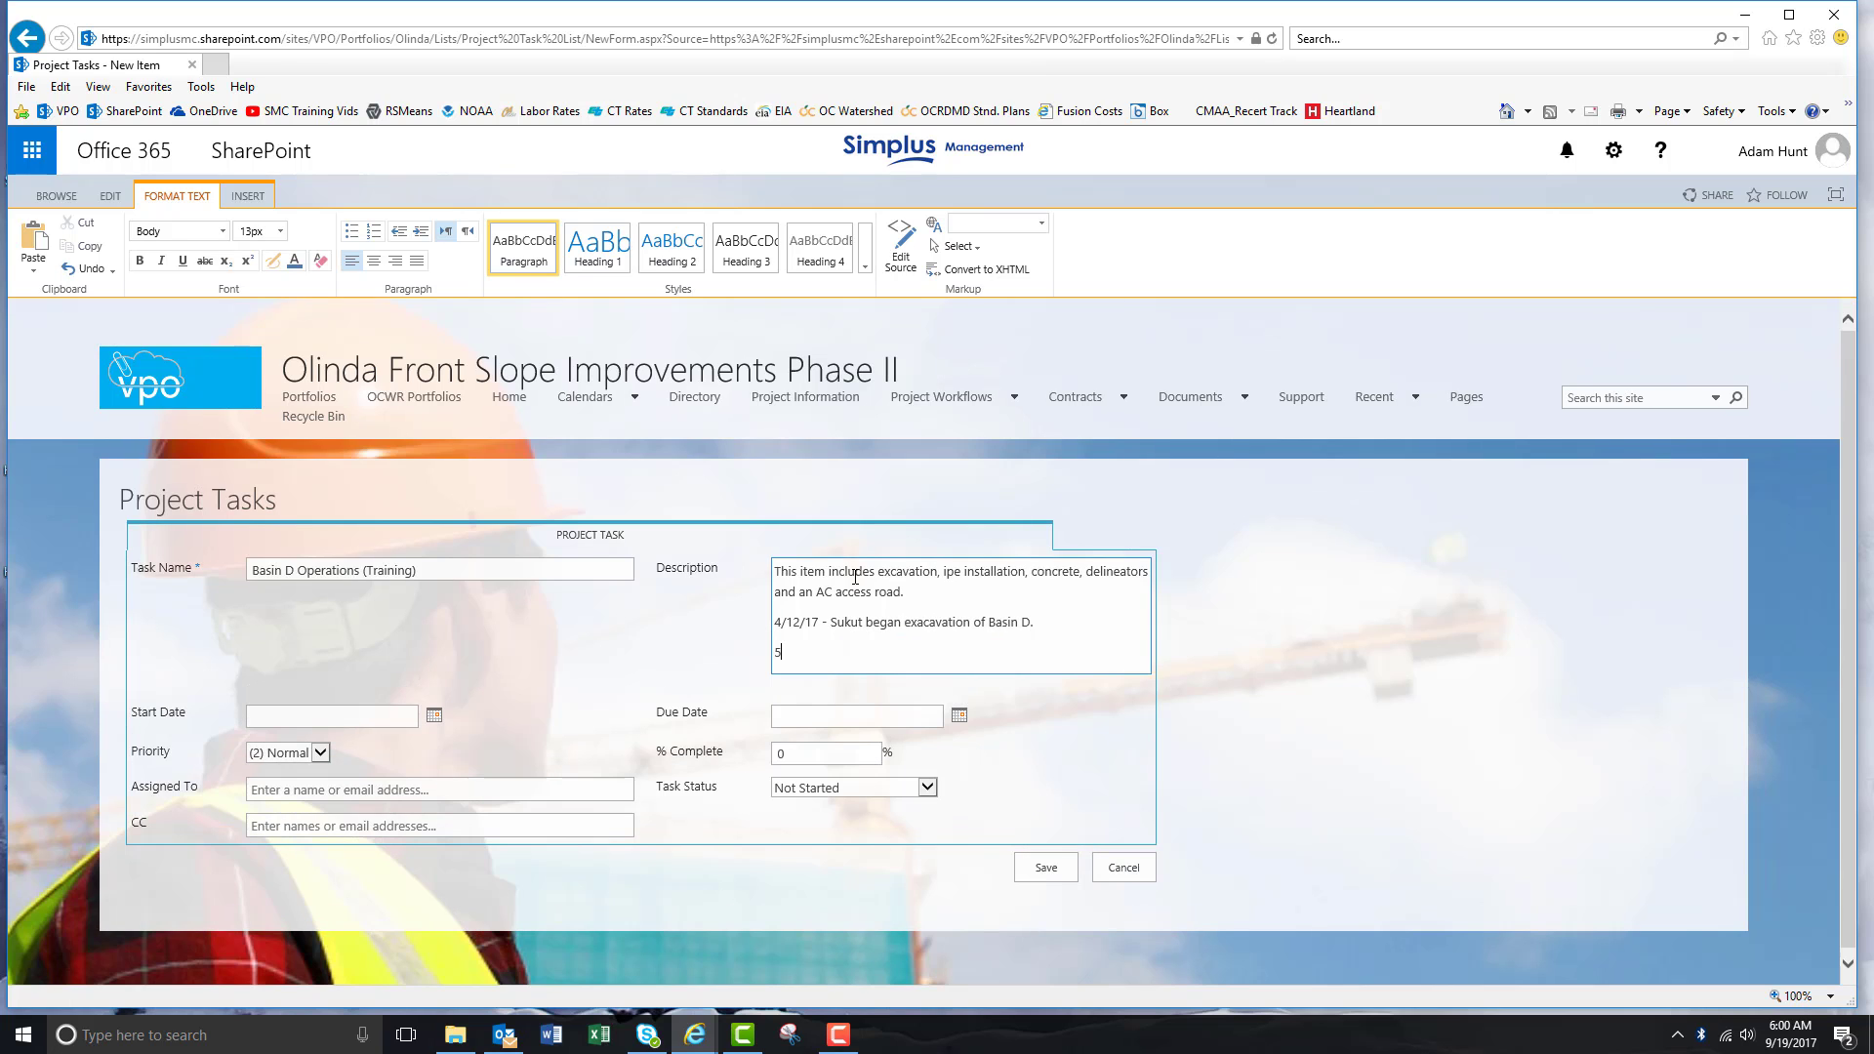
pyautogui.write('kut began placing')
pyautogui.press('BackSpace')
pyautogui.press('BackSpace')
pyautogui.press('BackSpace')
pyautogui.press('BackSpace')
pyautogui.press('BackSpace')
pyautogui.press('BackSpace')
pyautogui.write('ouring concrete avo')
pyautogui.press('BackSpace')
pyautogui.press('BackSpace')
pyautogui.write('bove the spillway.')
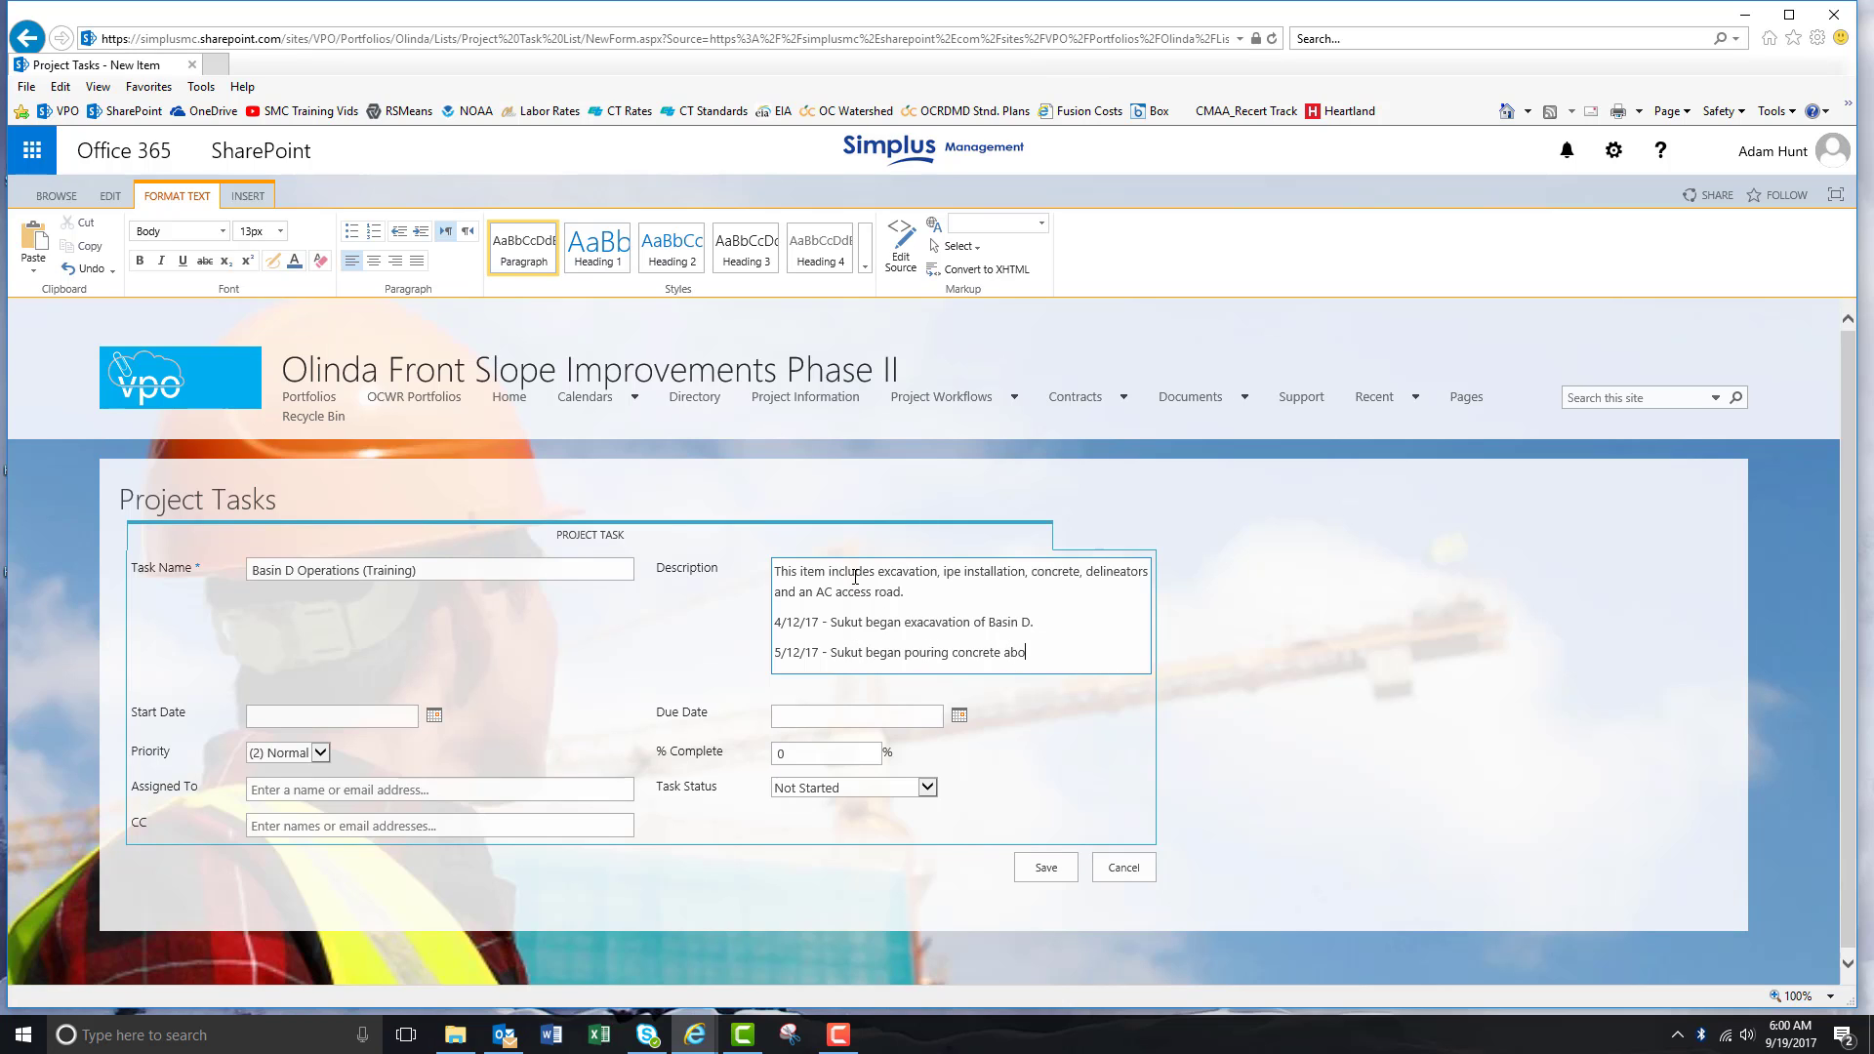
# Step: Add a new description line reading "7/10/17 - Sukut began shooting the remaining Basin D walls with Shotcrete."
pyautogui.press('Return')
pyautogui.write('7')
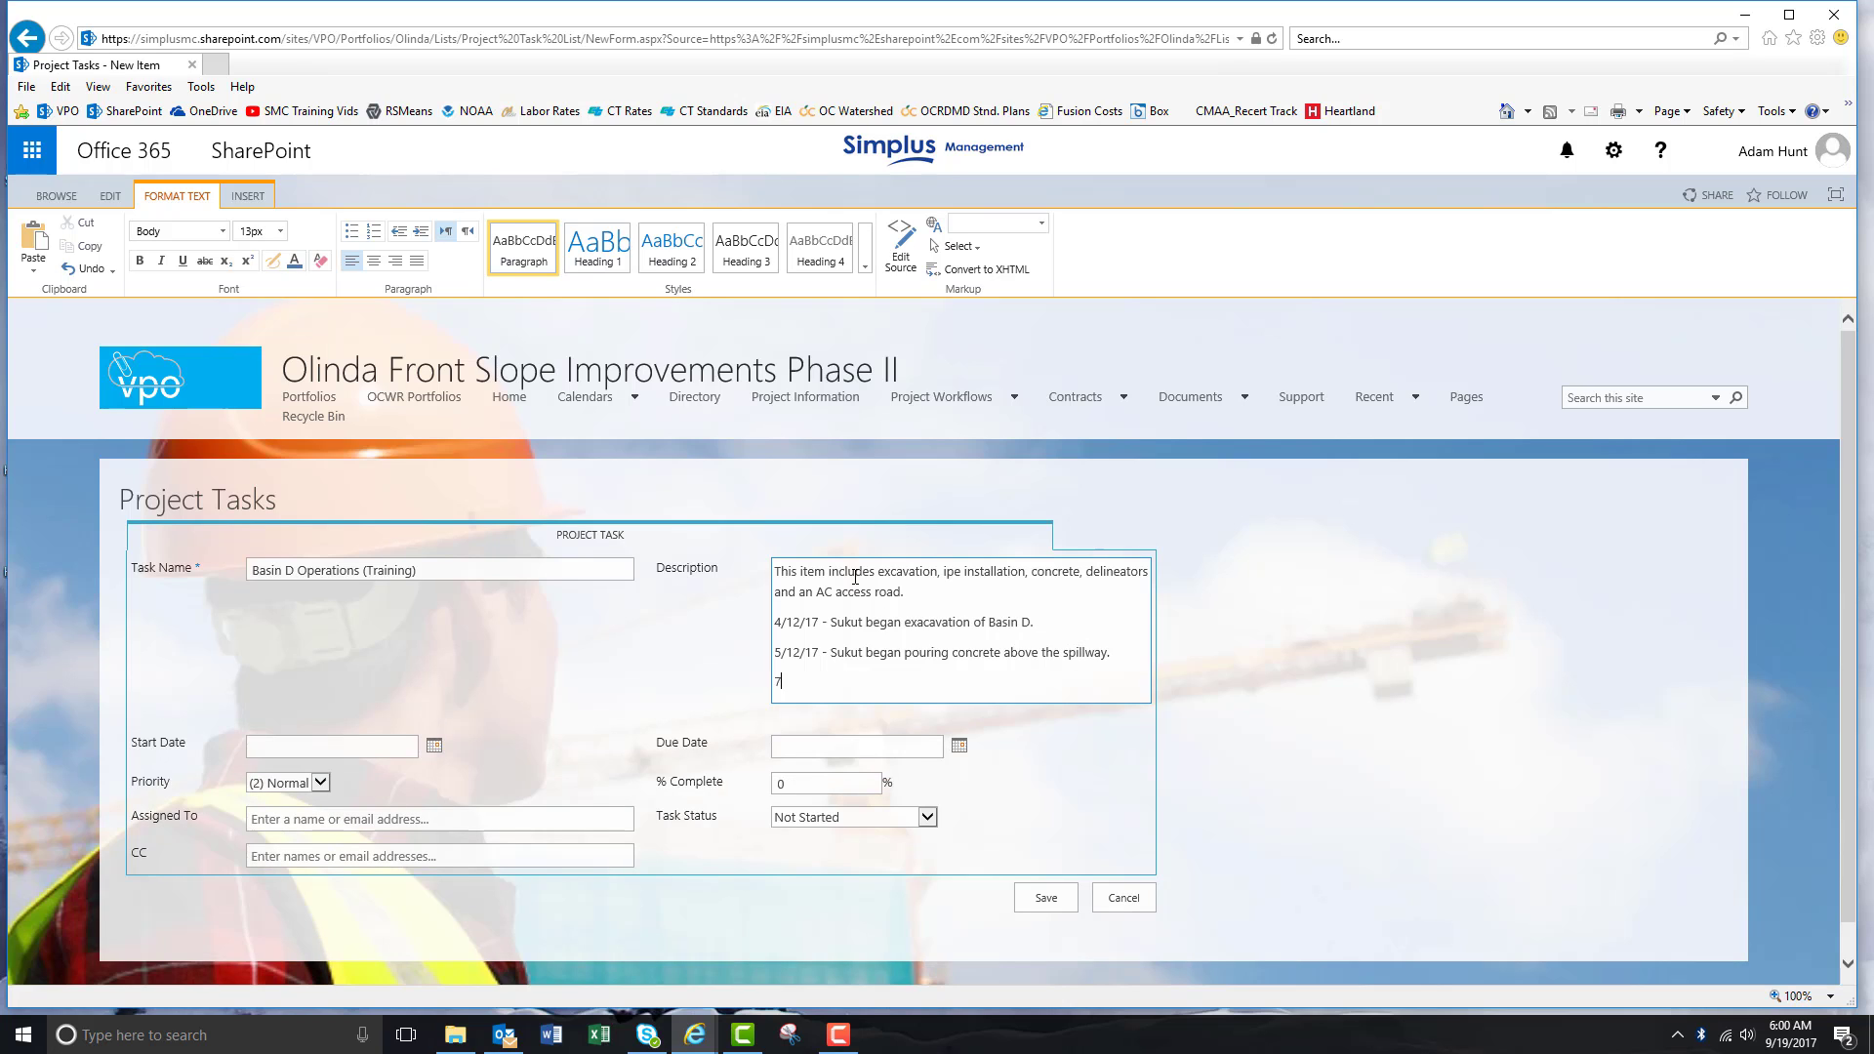
pyautogui.write('/10/17 - Sukut began shooting the remaining ')
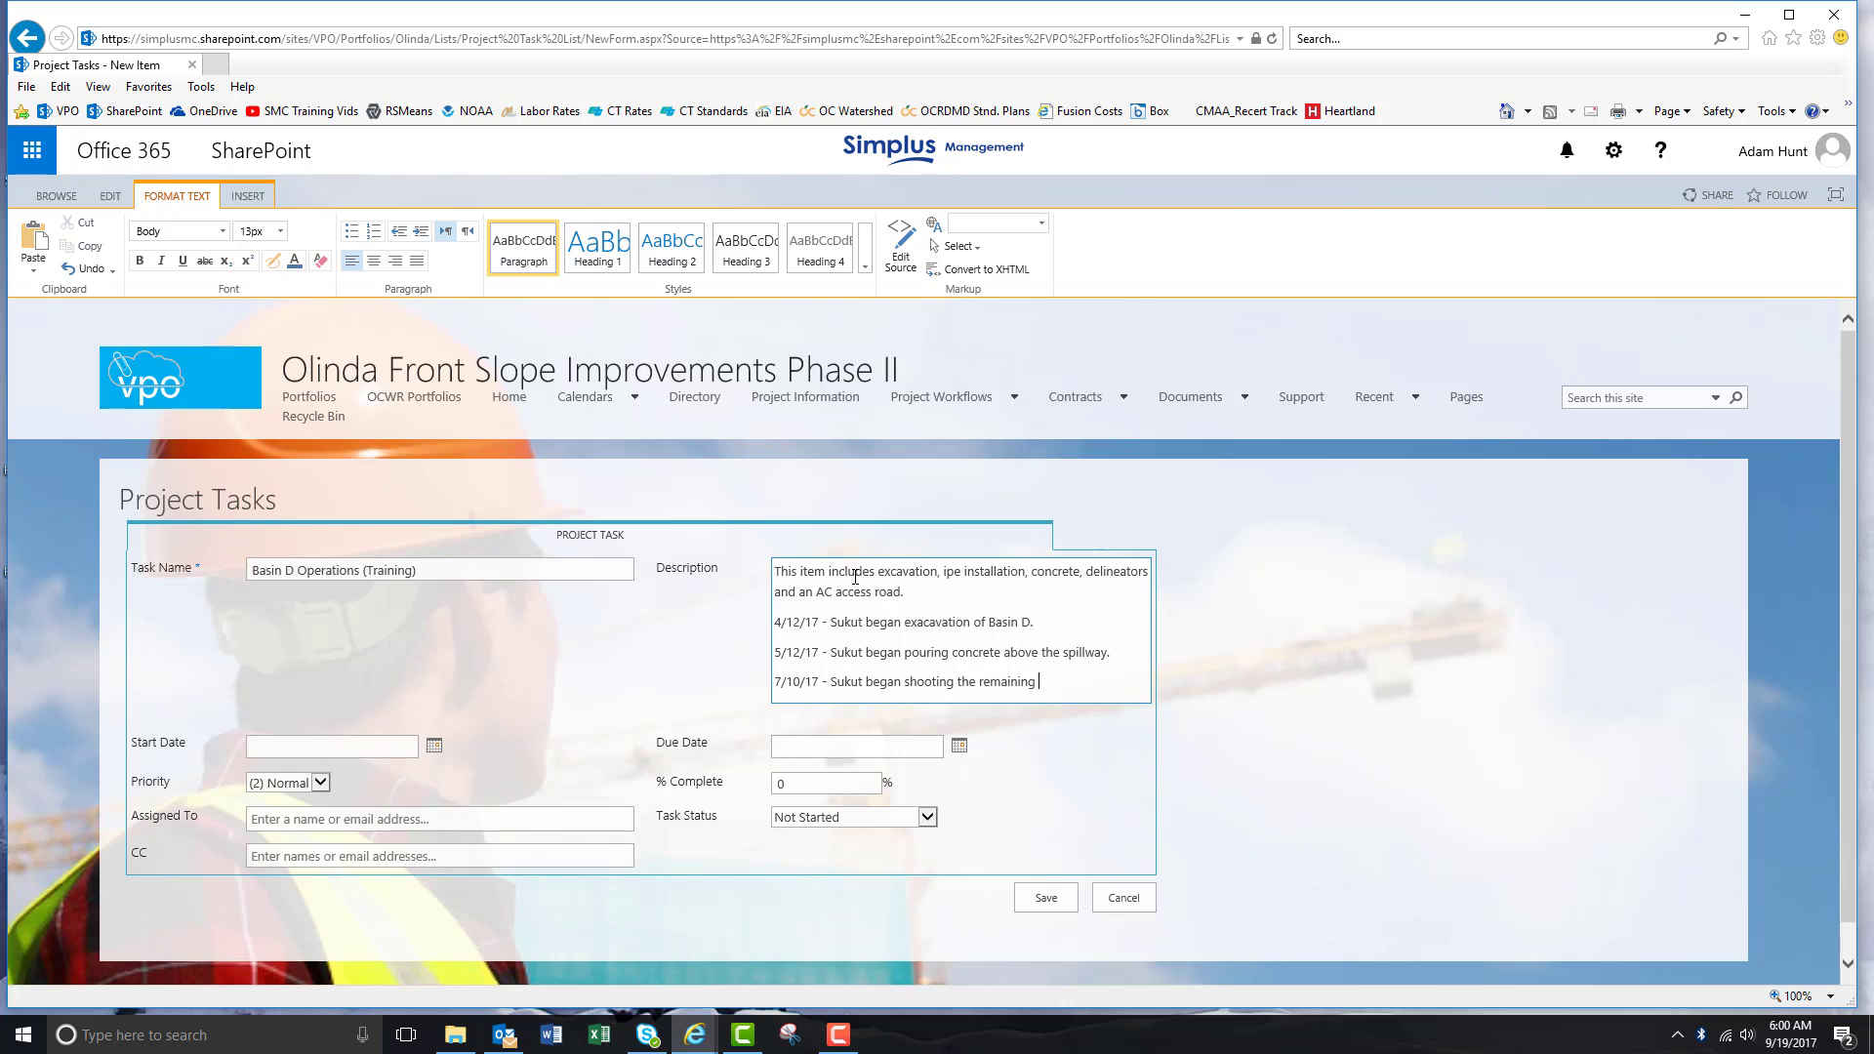
pyautogui.write('Basin D walls with Shotcrete')
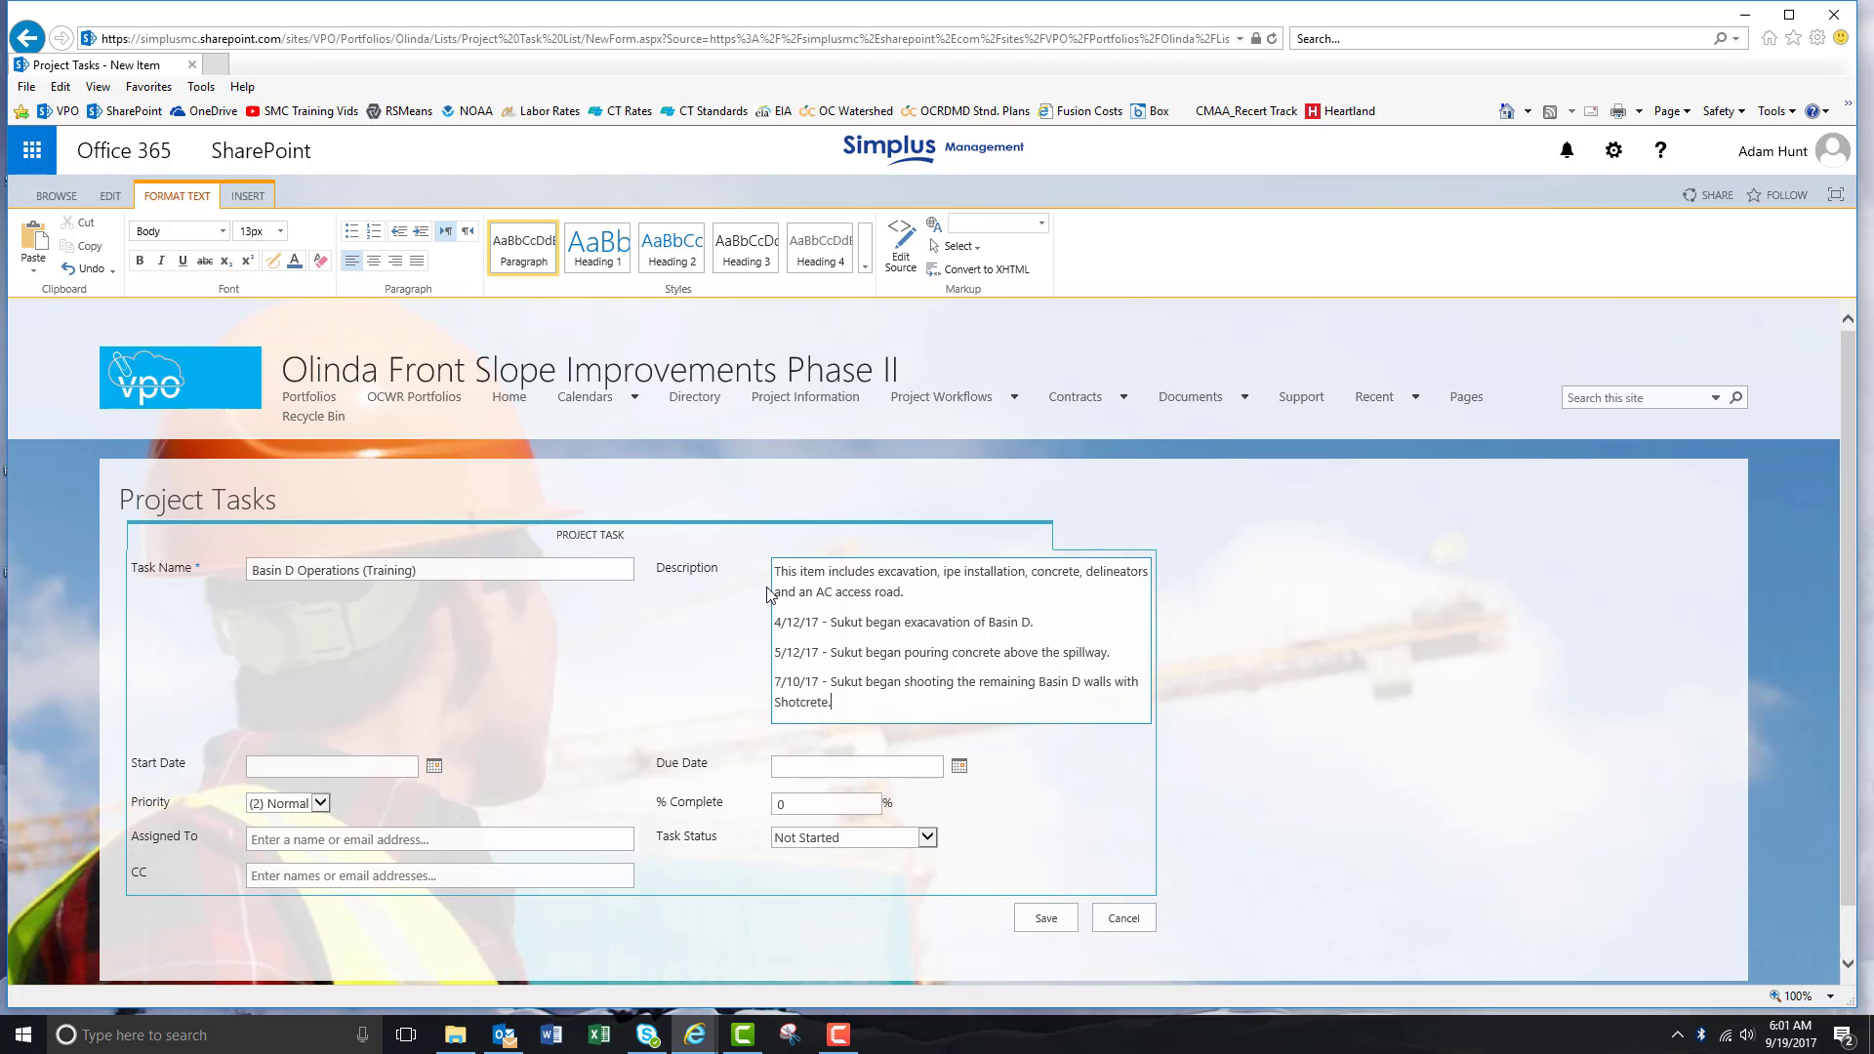
# Step: Set the task's start date to 4/12/2017 and its due date to 9/29/2017
pyautogui.click(434, 768)
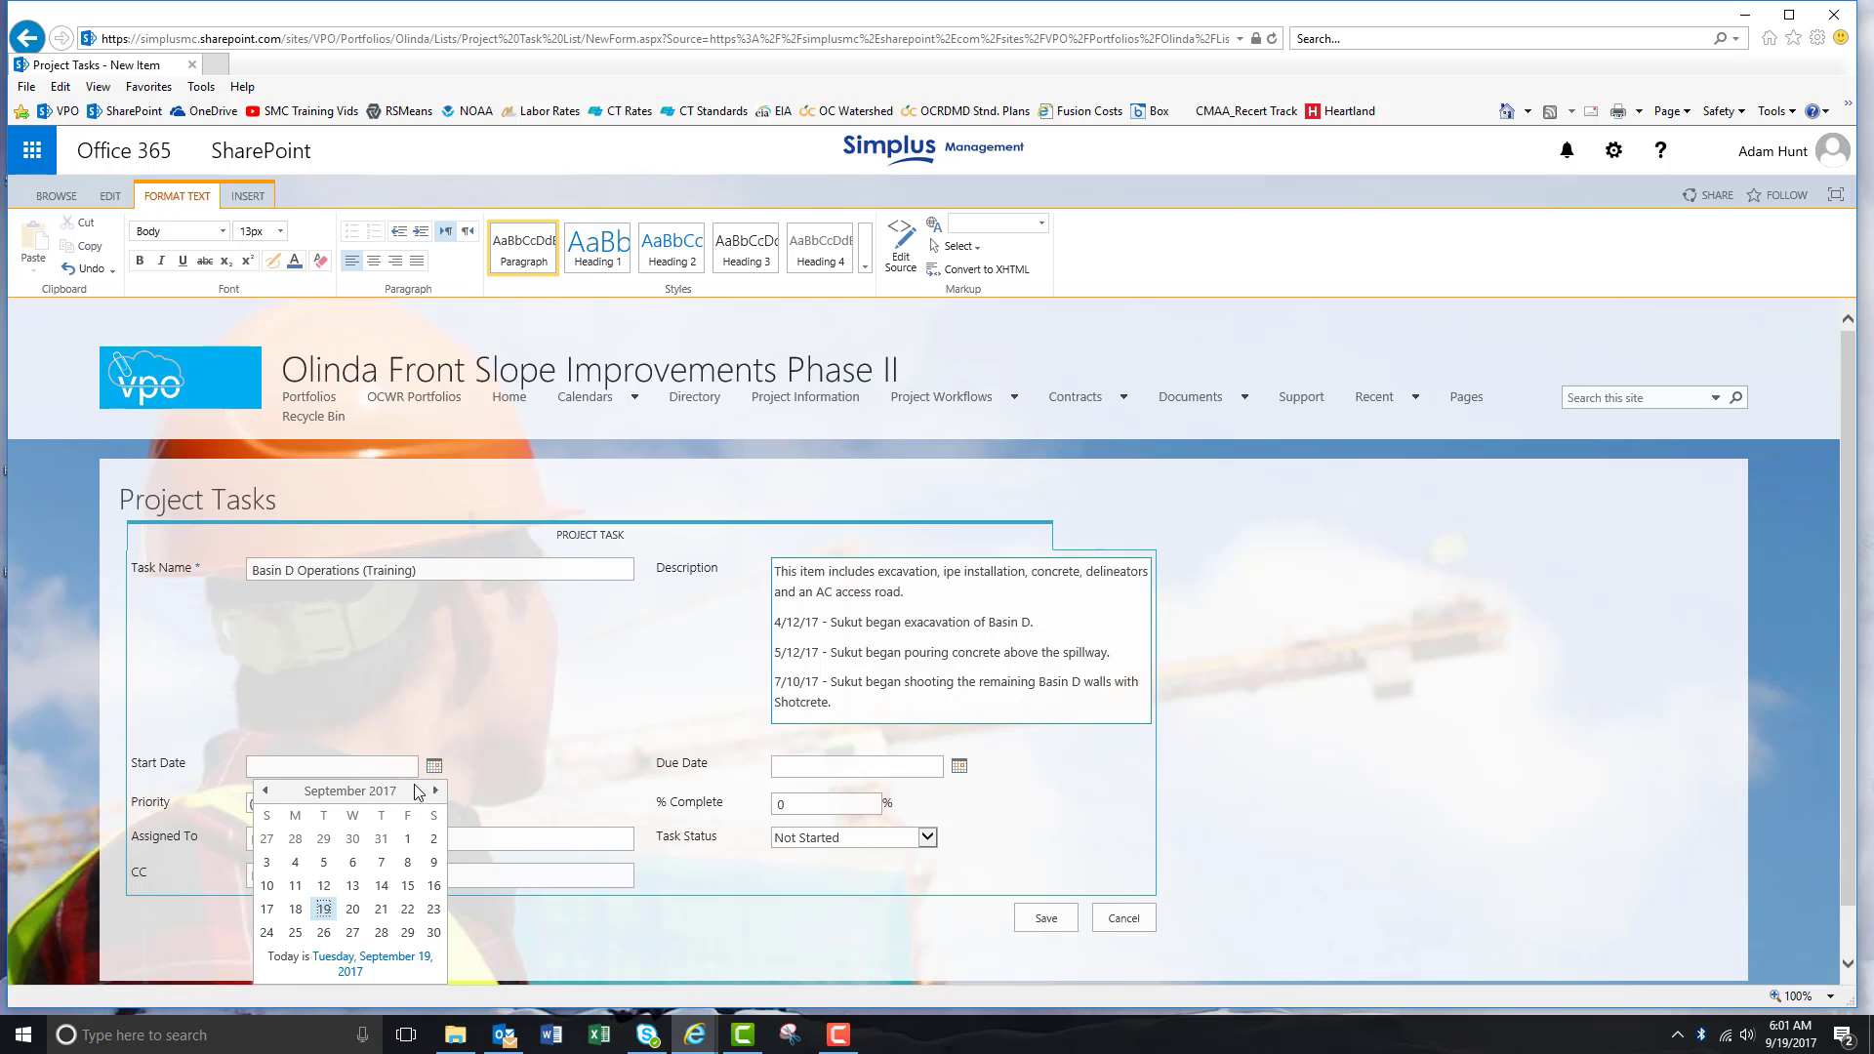
pyautogui.click(267, 792)
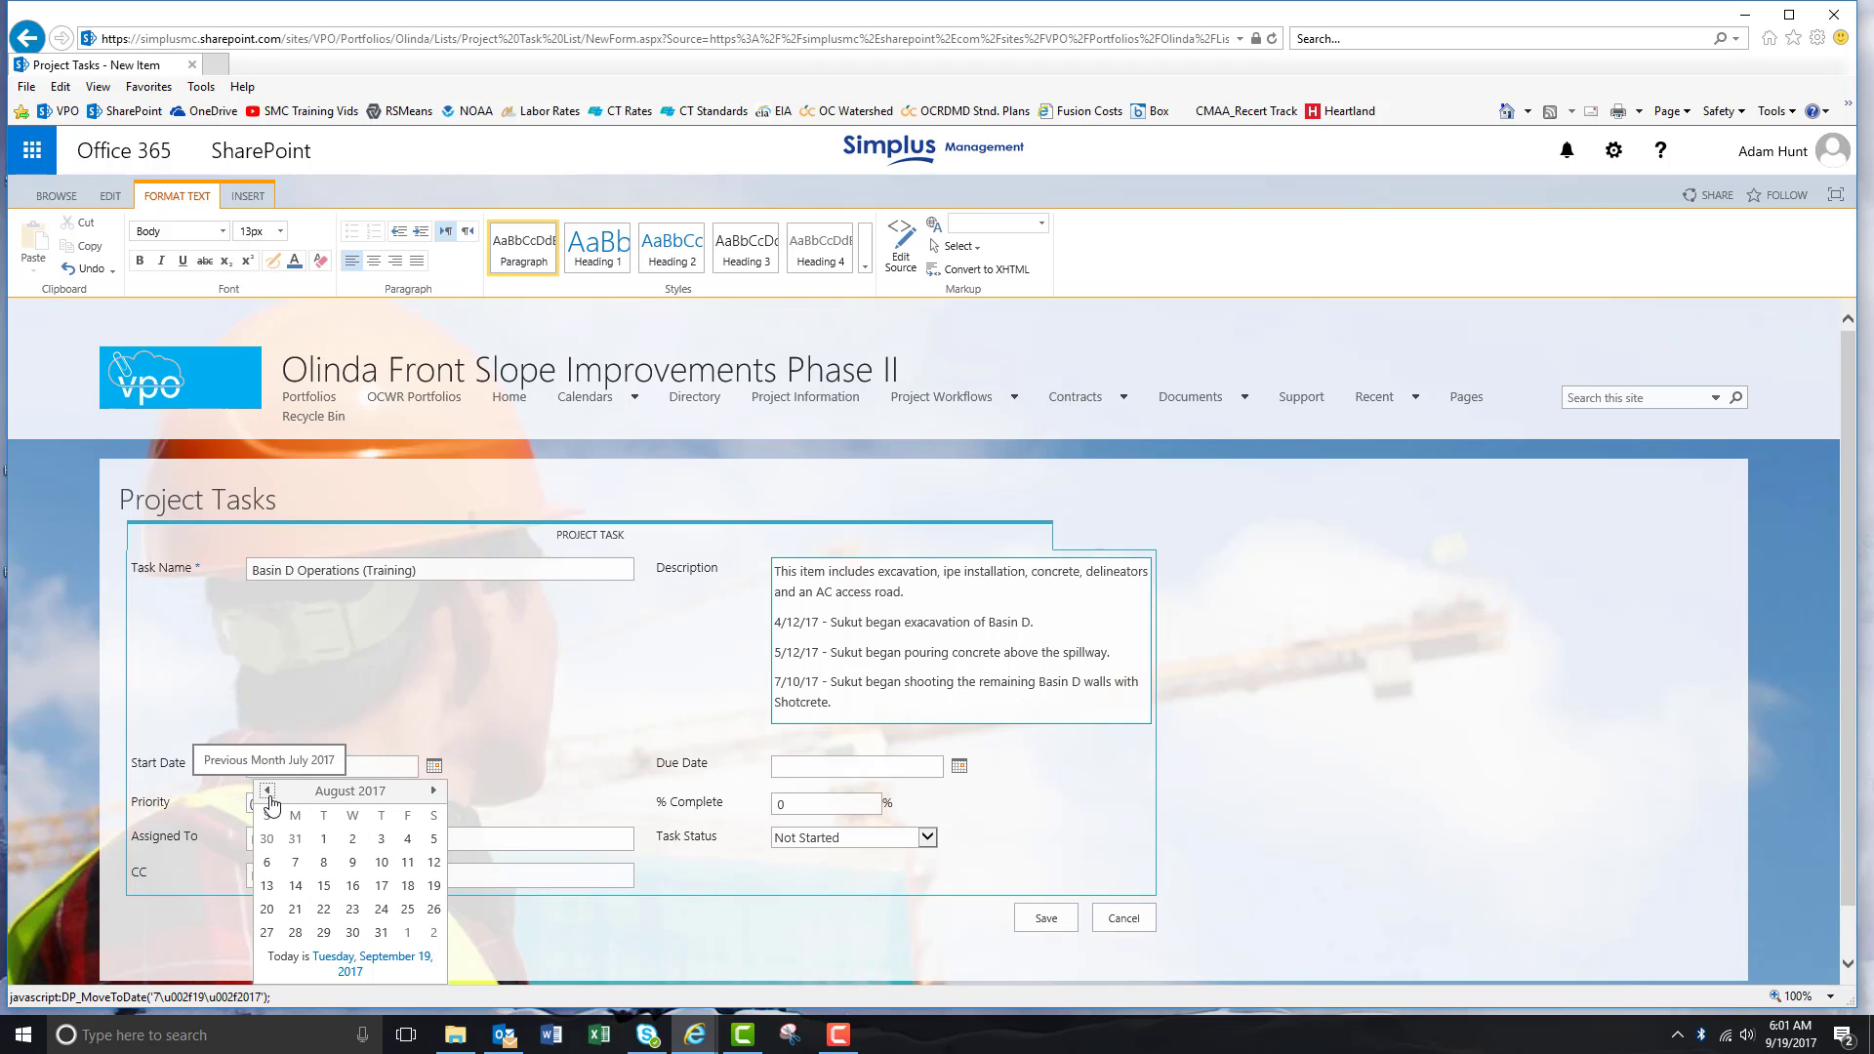
pyautogui.click(269, 793)
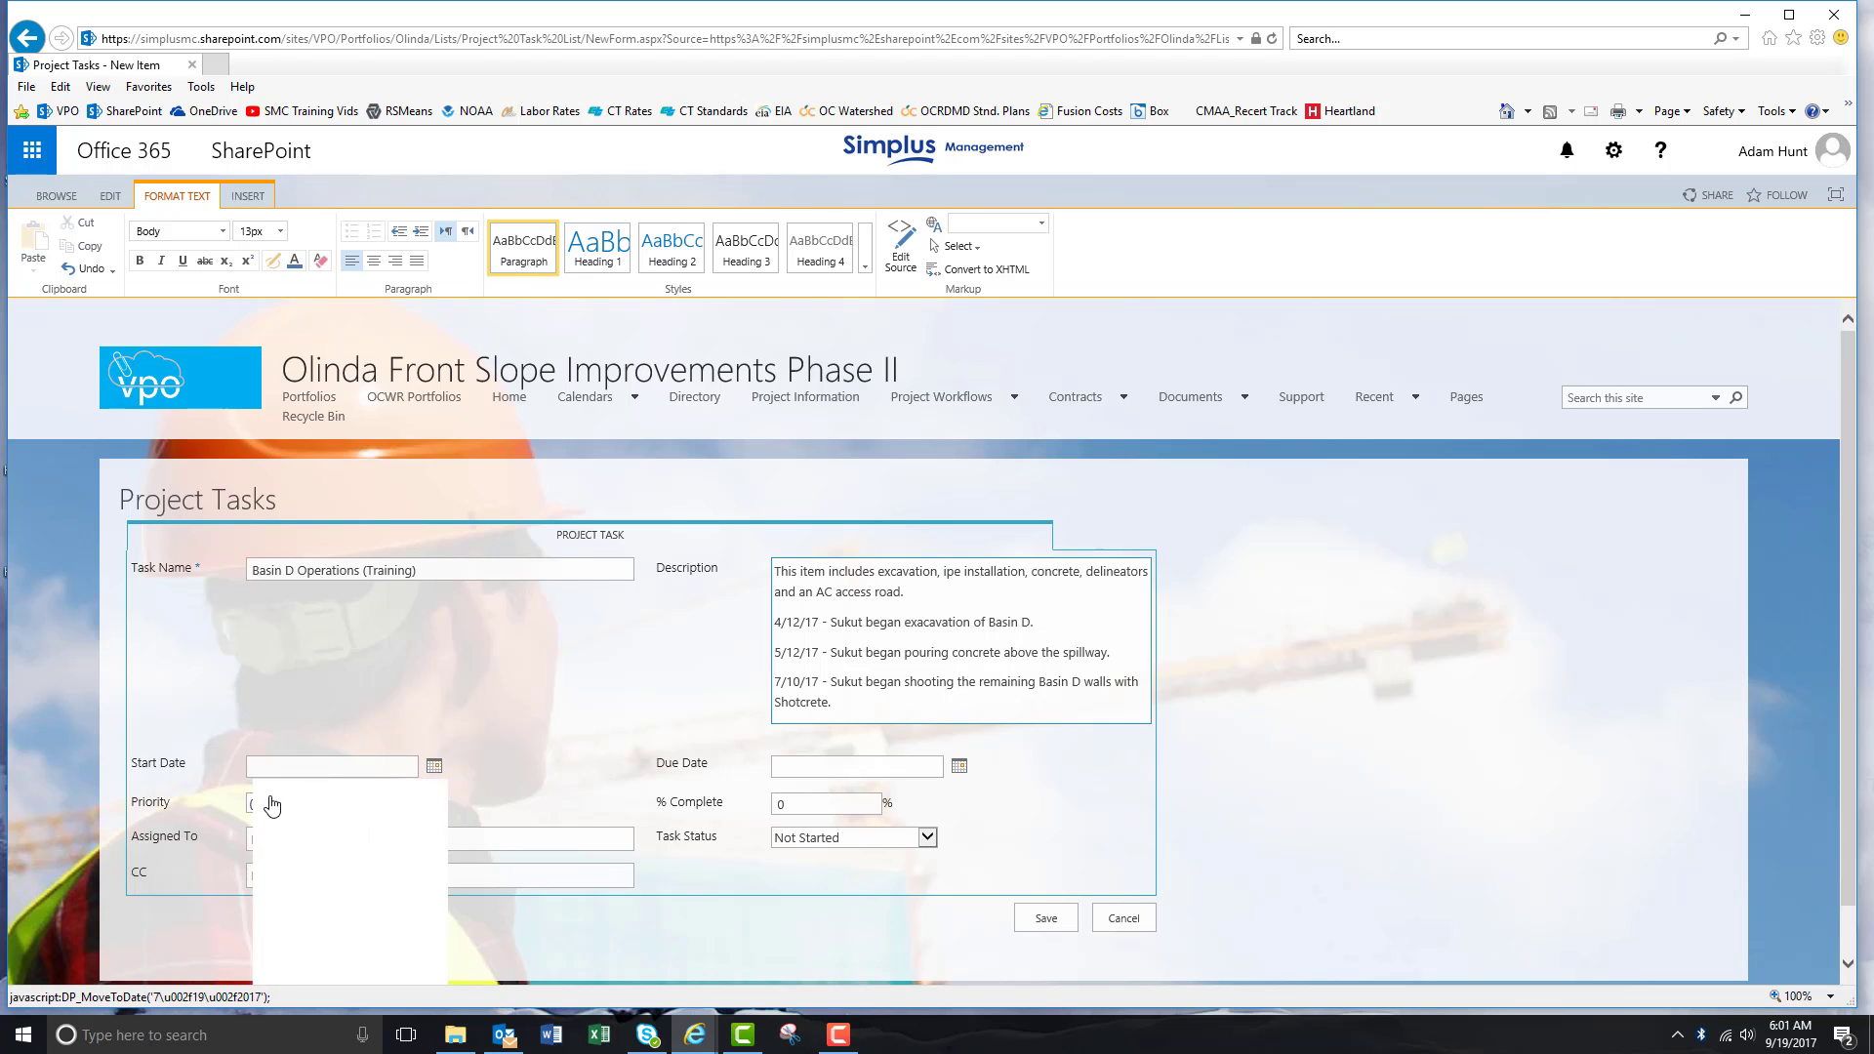
pyautogui.click(269, 793)
pyautogui.click(269, 793)
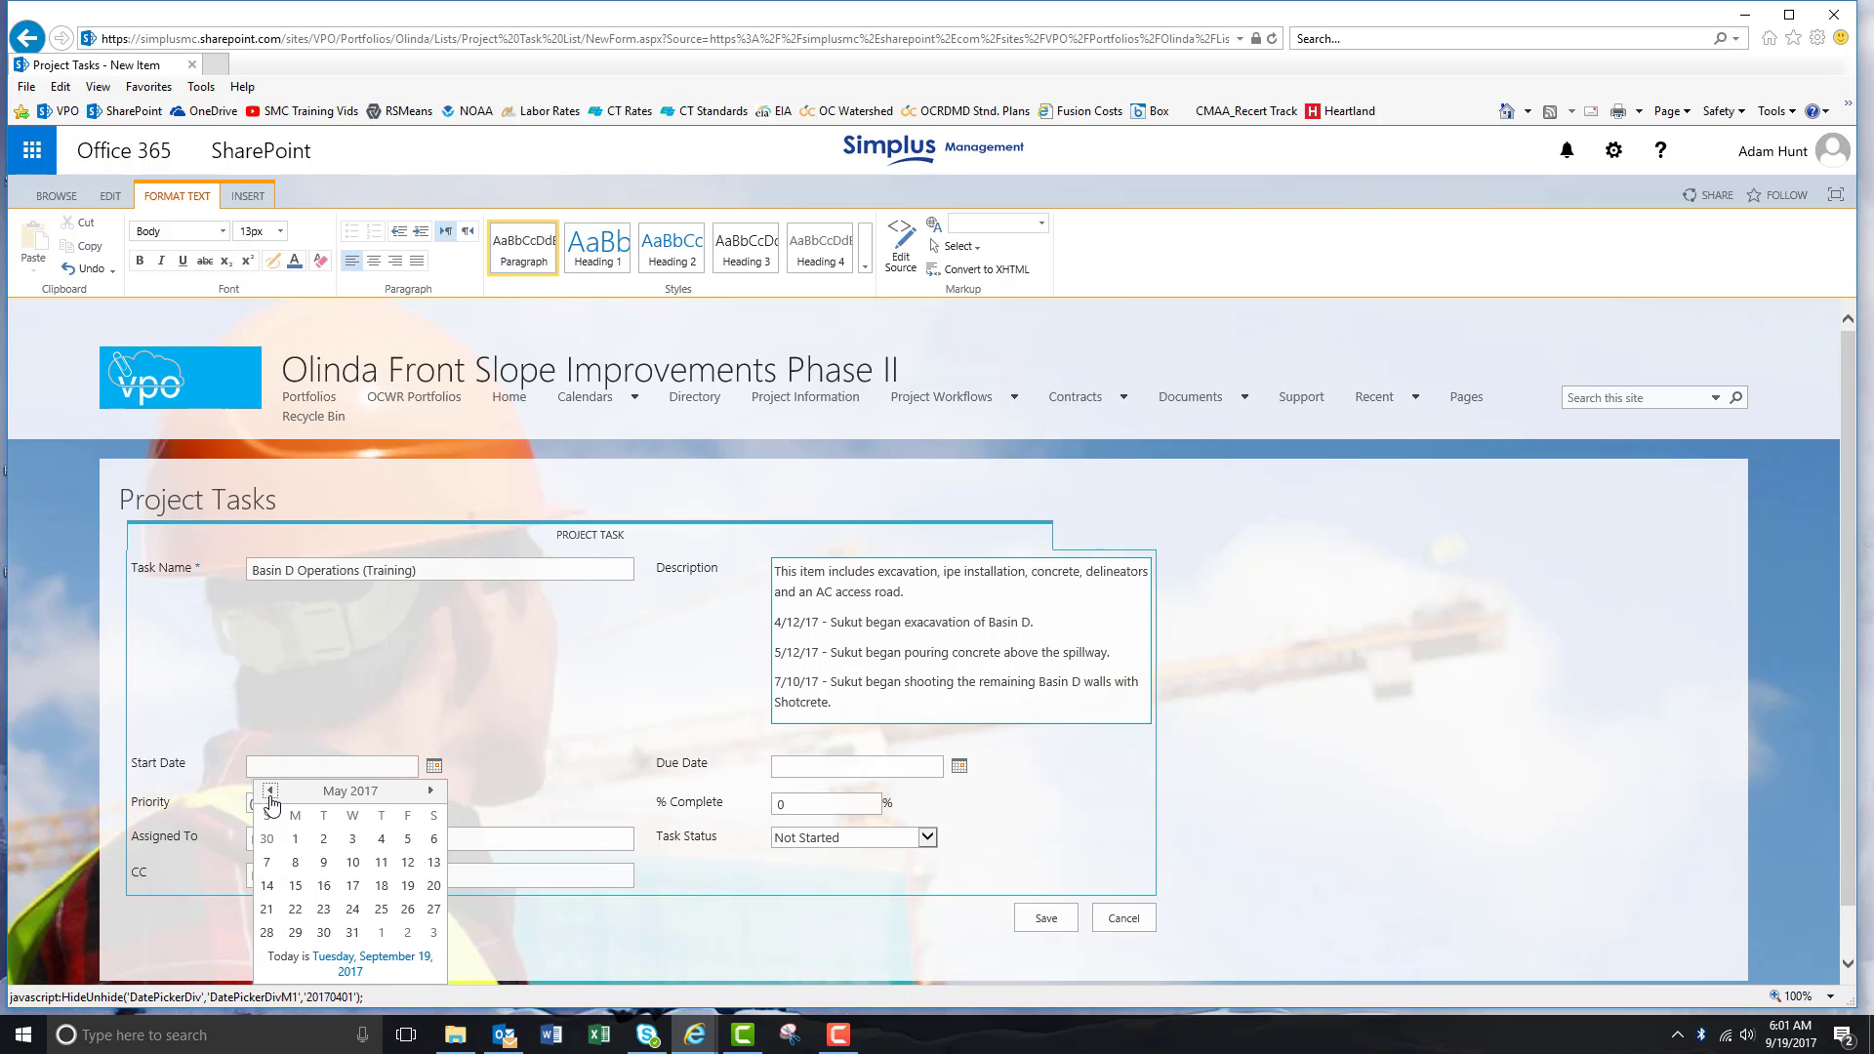
pyautogui.click(270, 793)
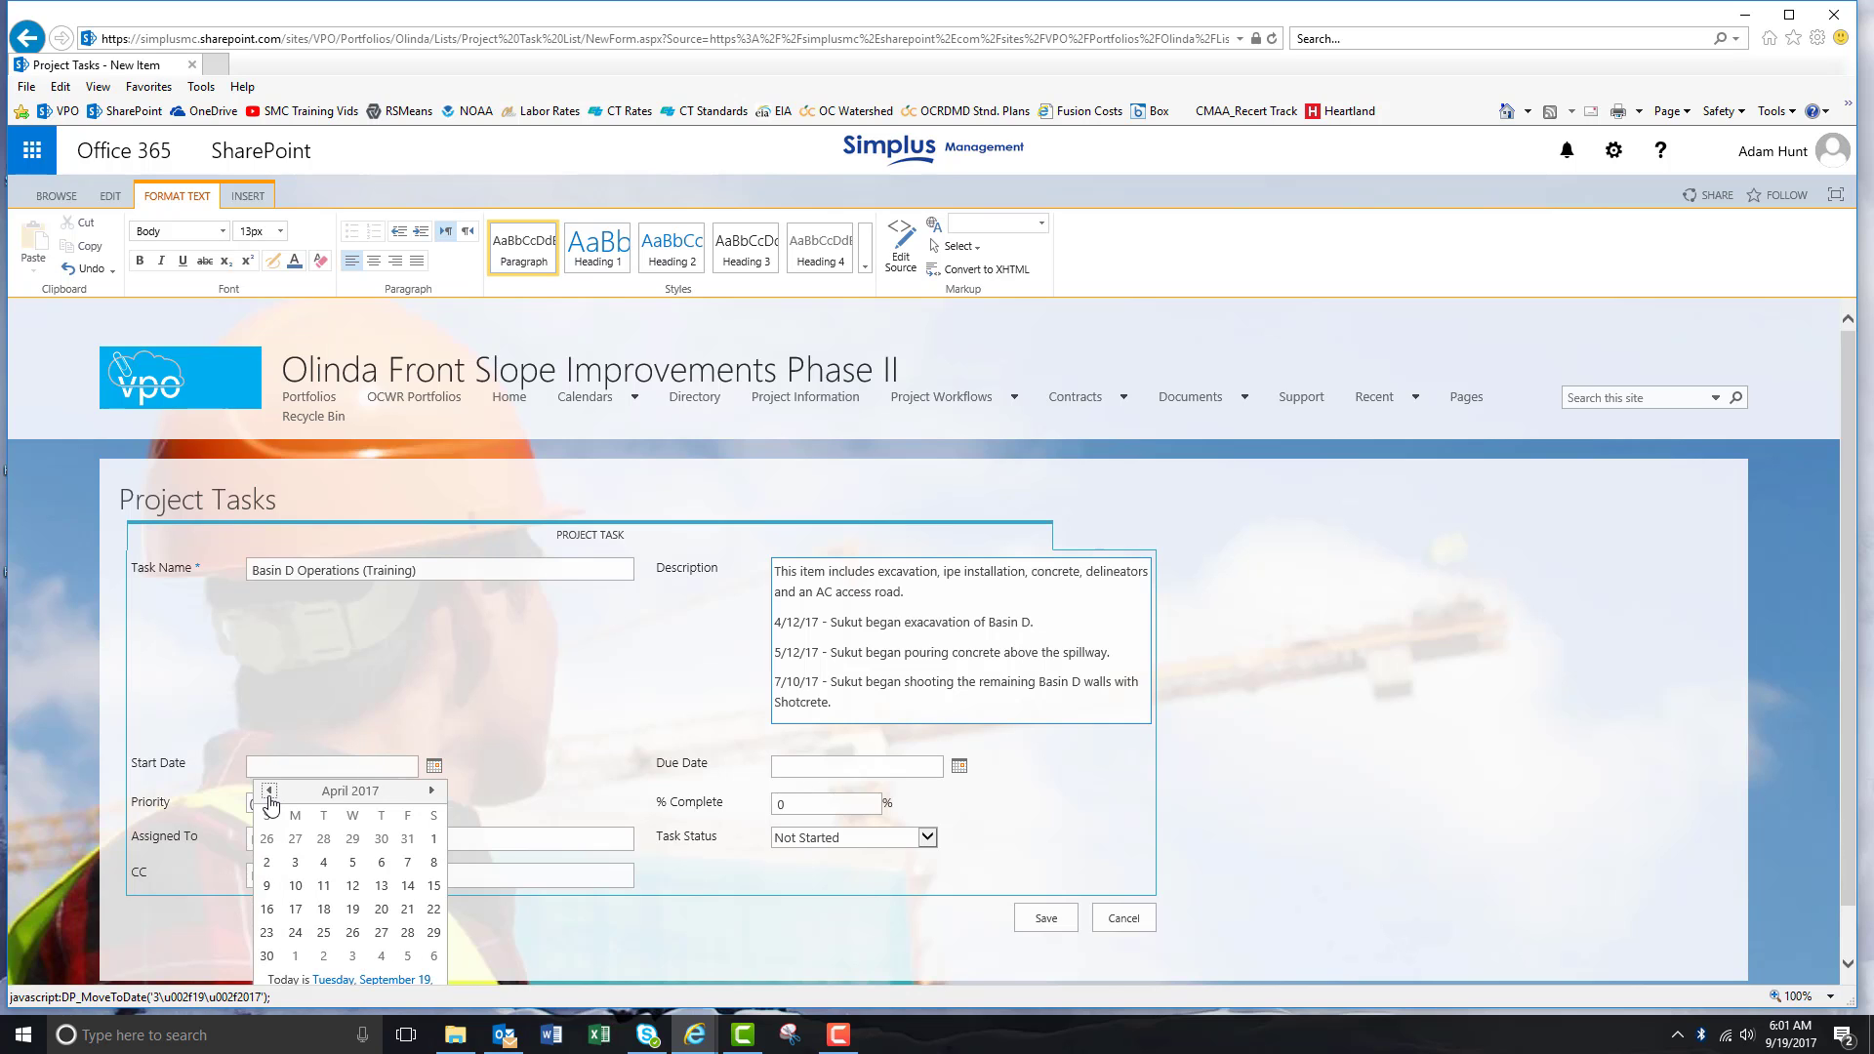
pyautogui.click(355, 889)
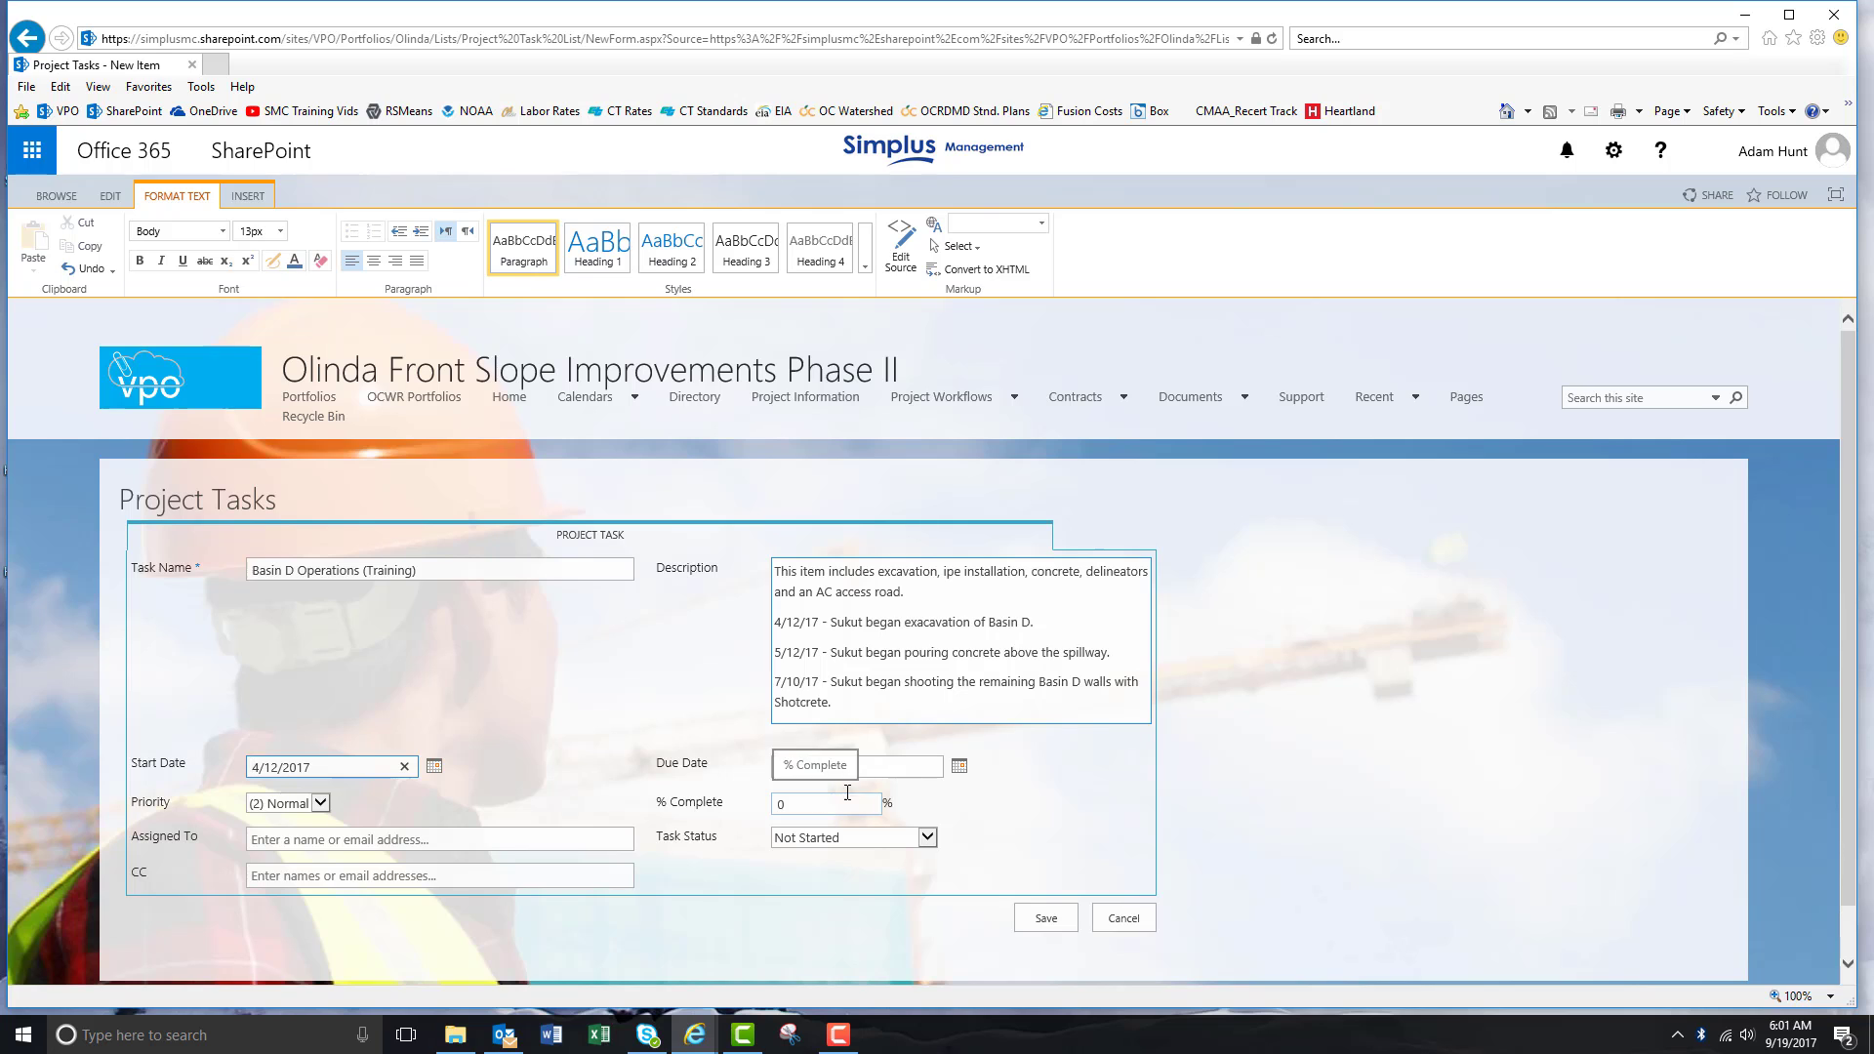
pyautogui.click(960, 767)
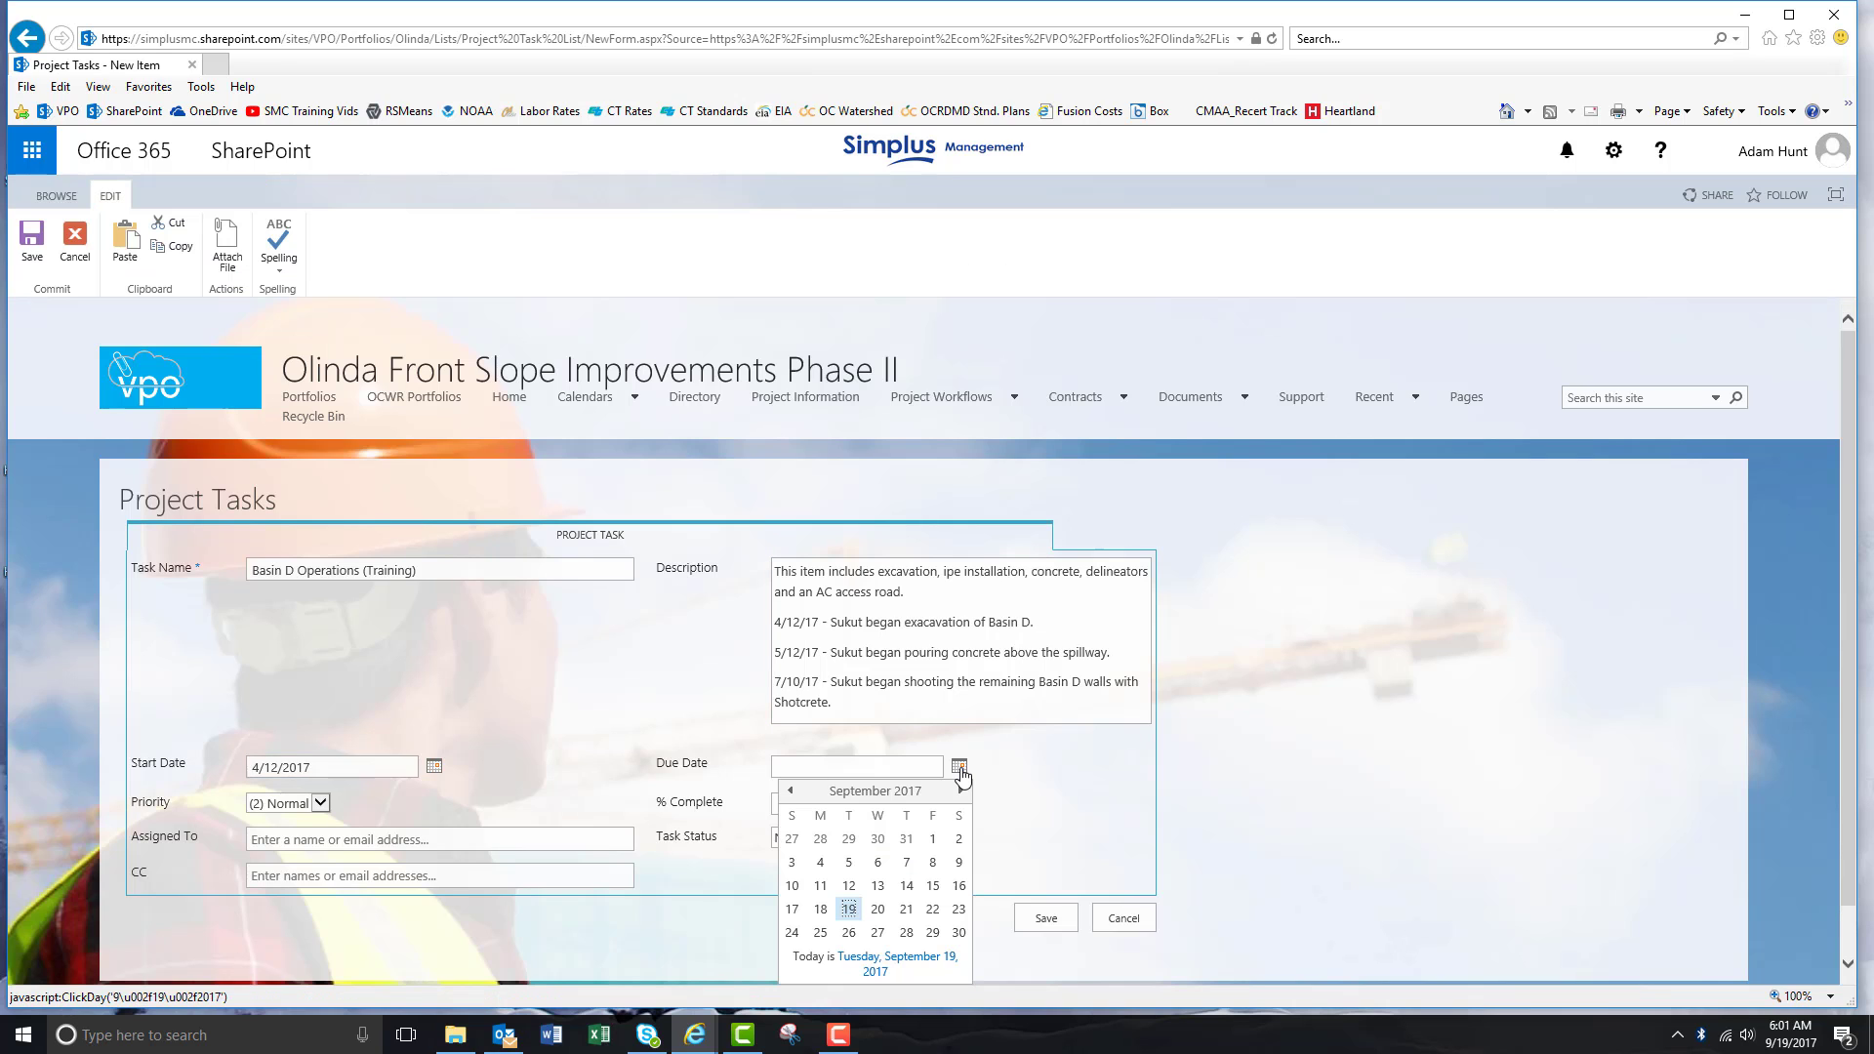
pyautogui.click(933, 933)
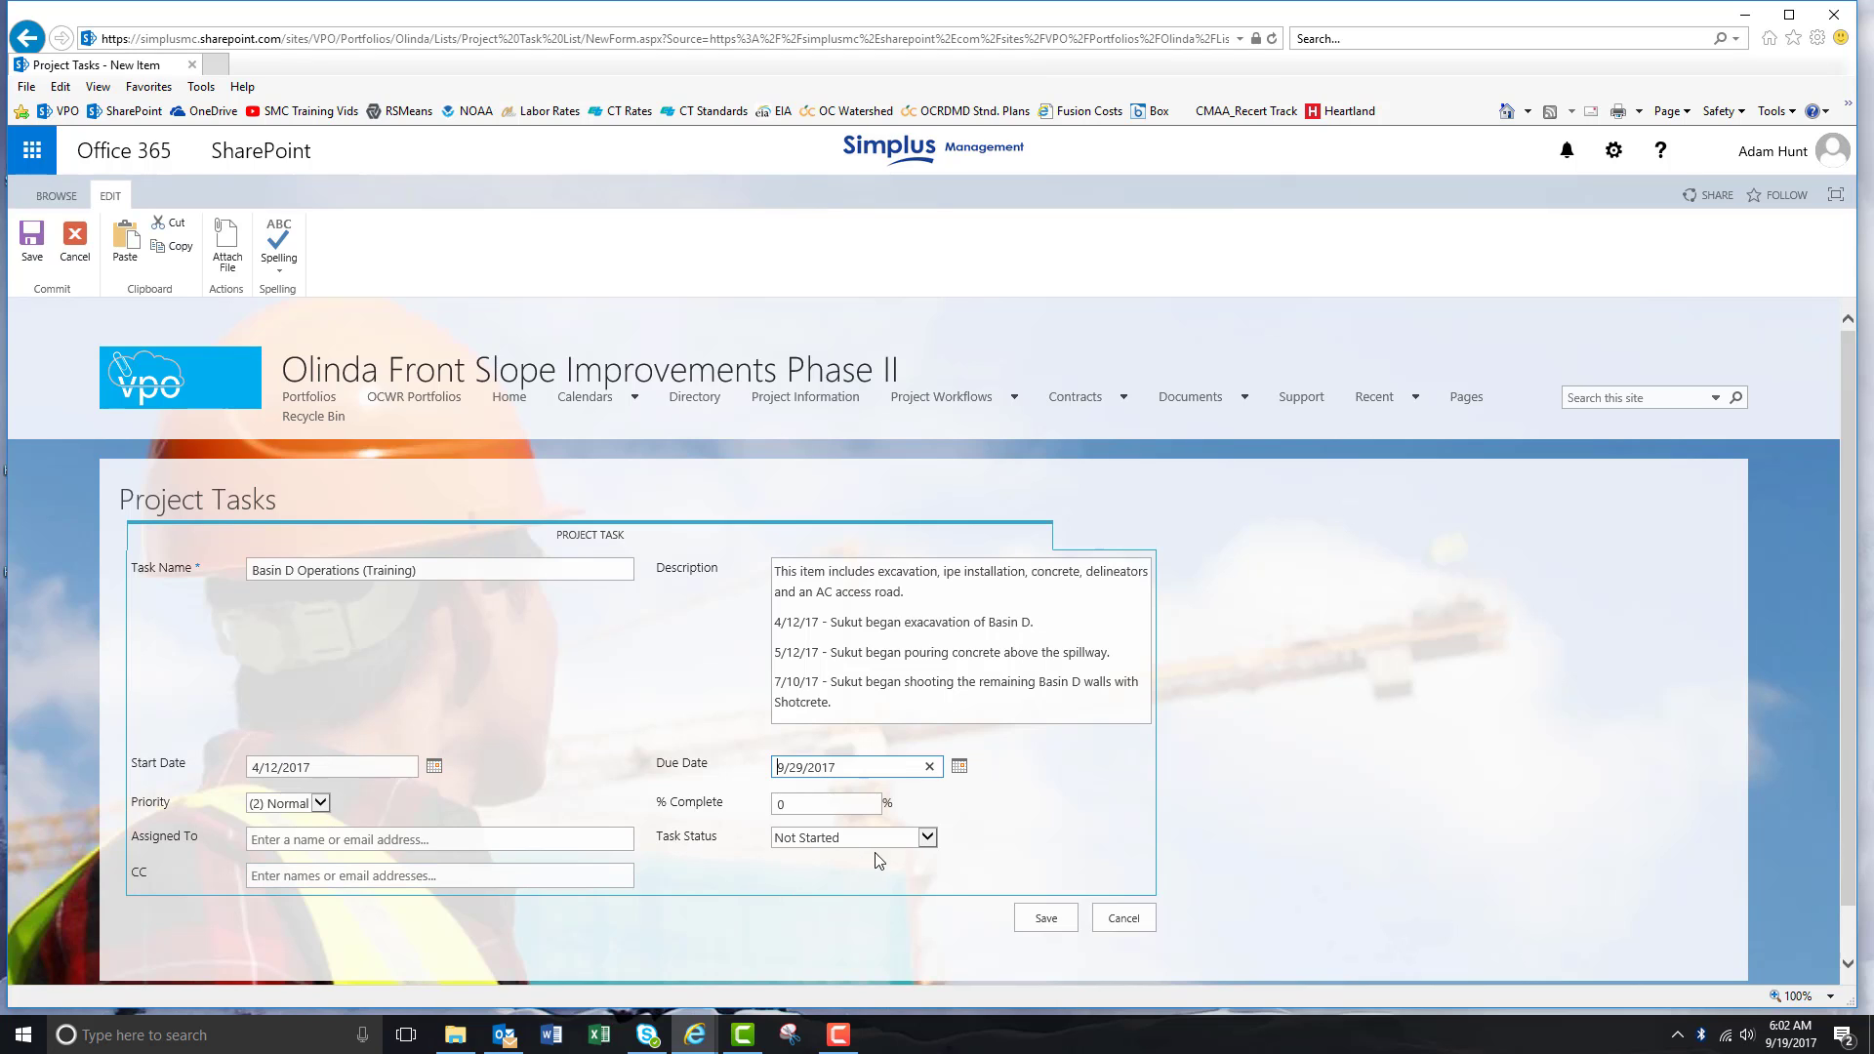
# Step: Set the task status to In Progress and save the task
pyautogui.click(924, 839)
pyautogui.click(831, 855)
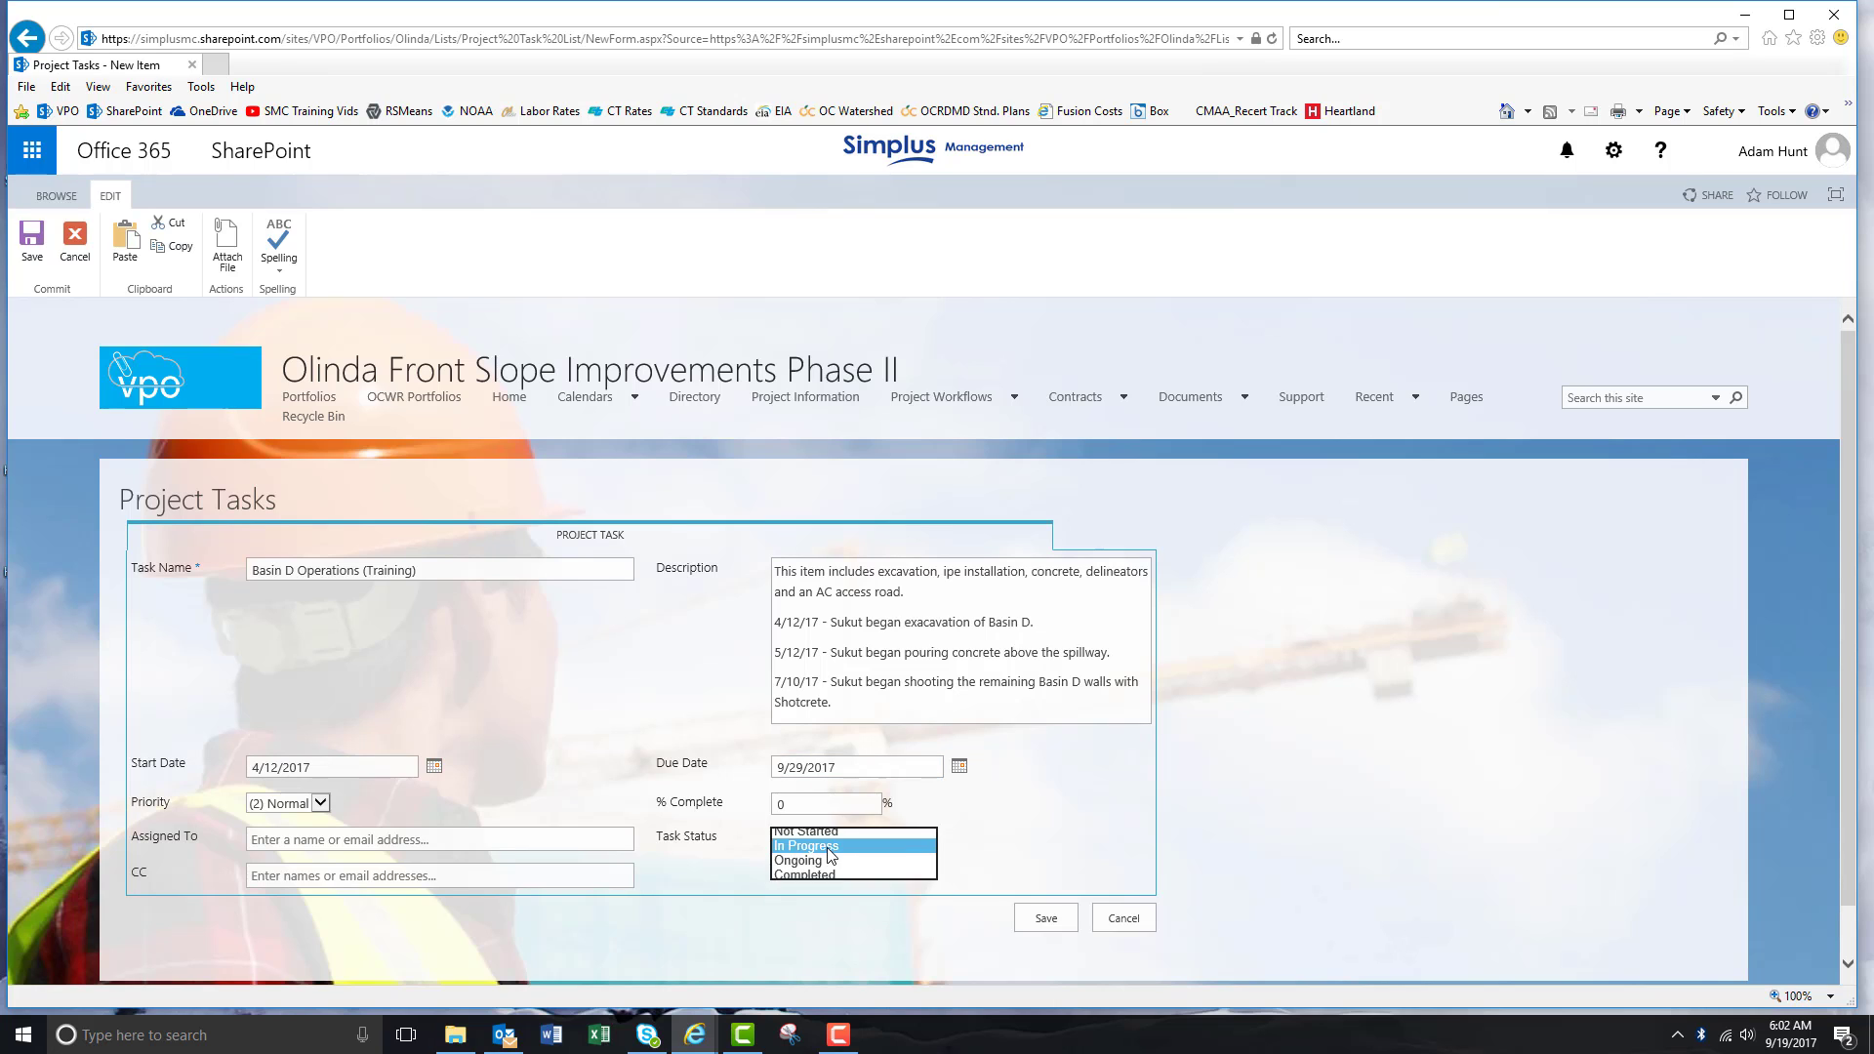
pyautogui.click(1045, 923)
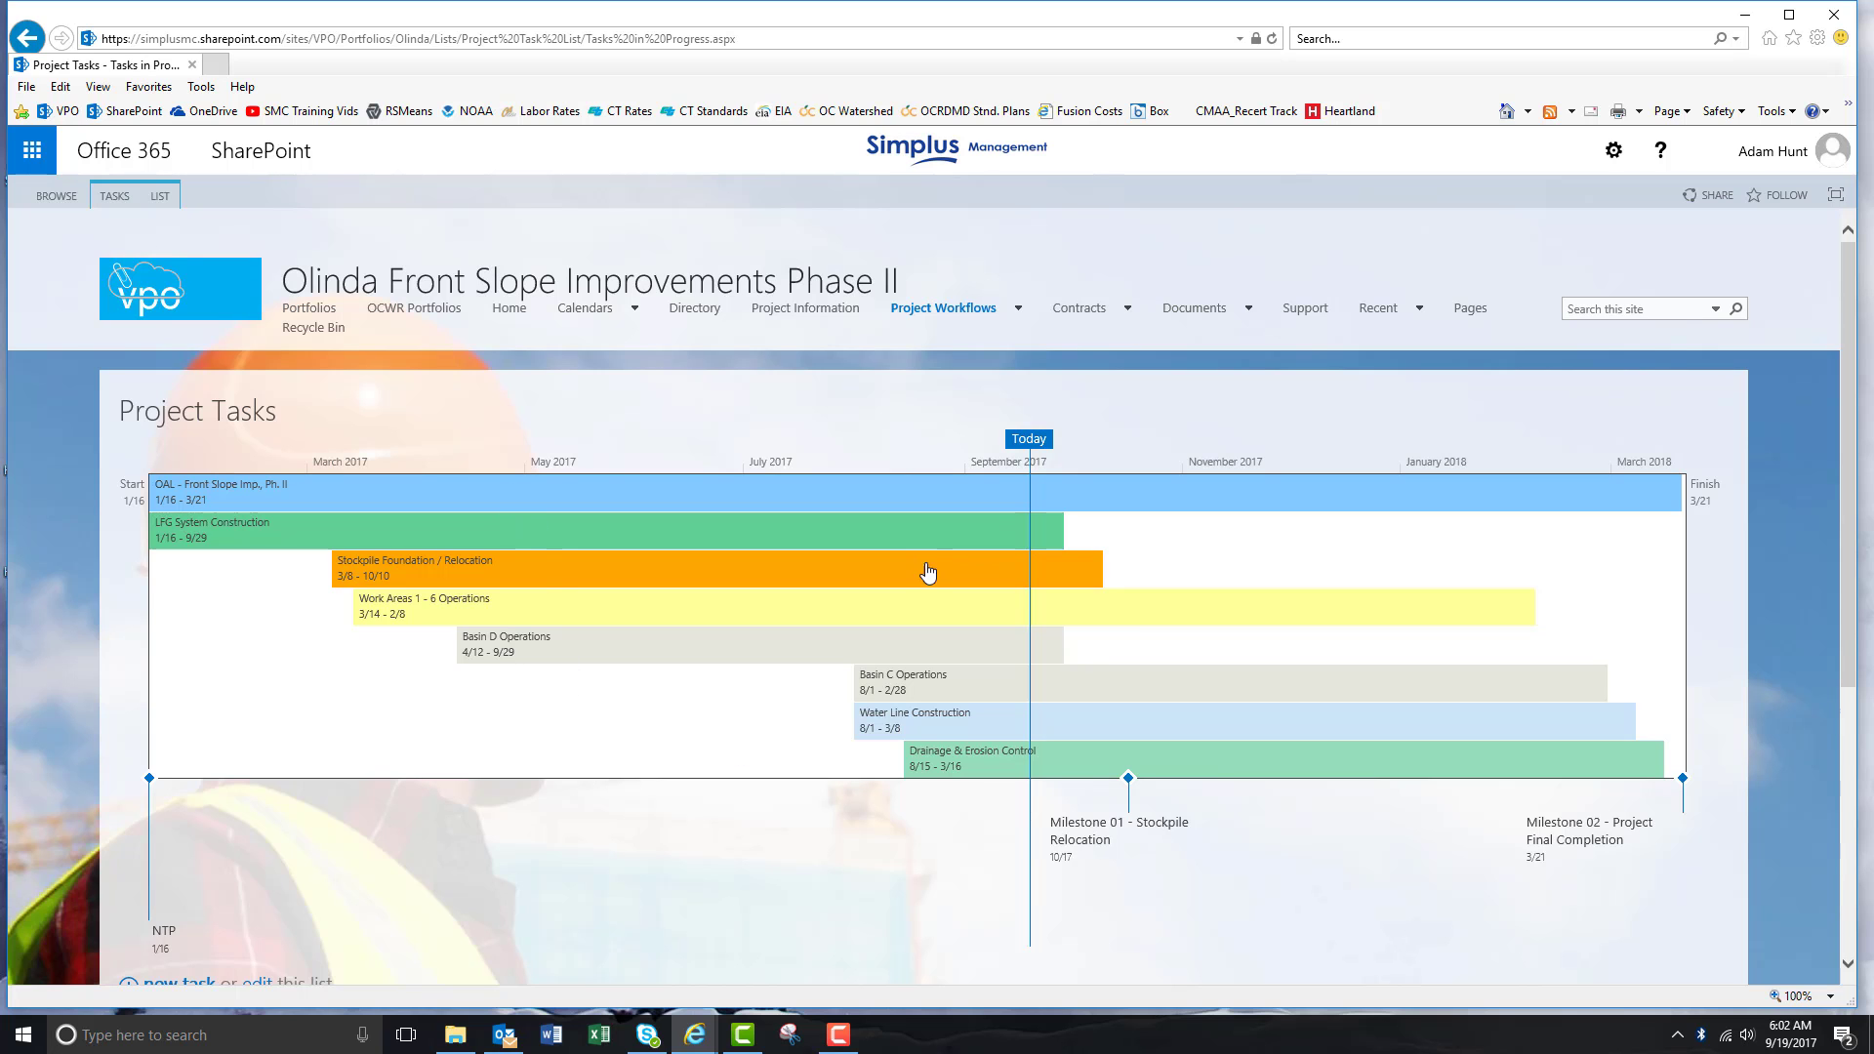
# Step: Add the Basin D Operations (Training) task to the project timeline
pyautogui.scroll(-5, 772, 707)
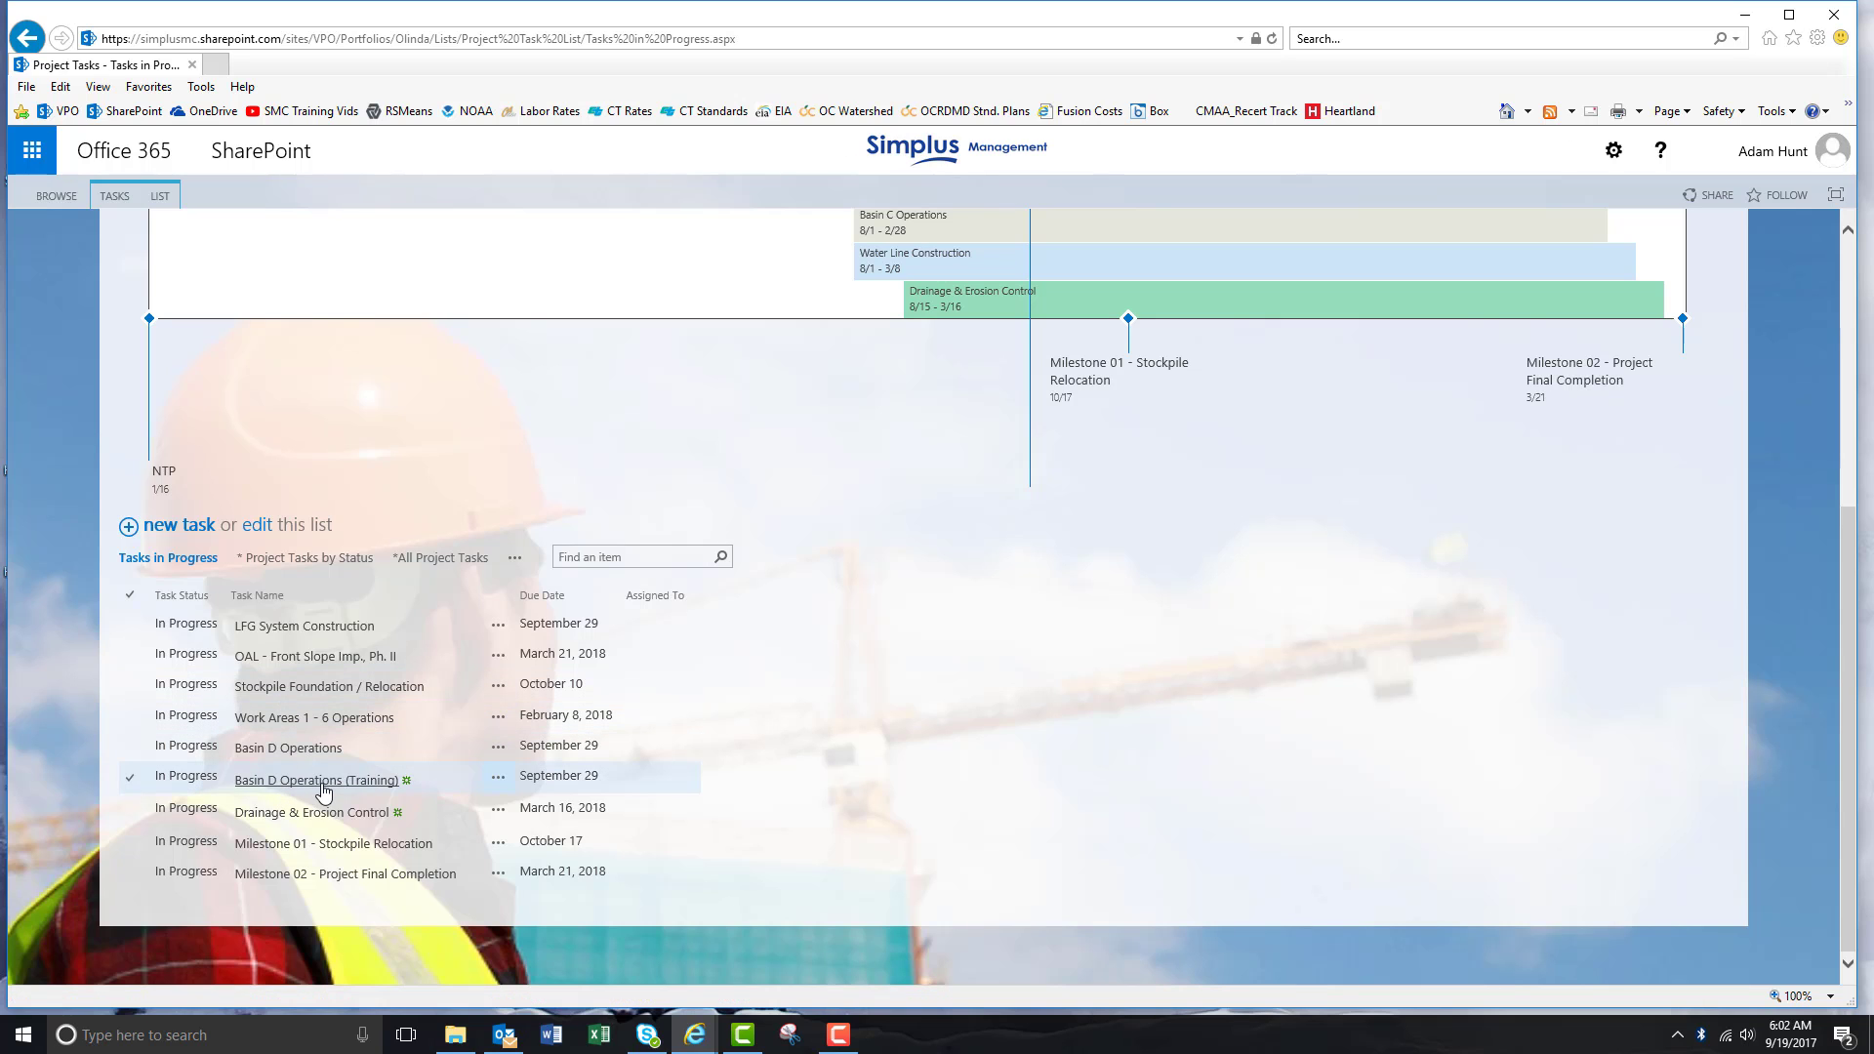
pyautogui.click(499, 781)
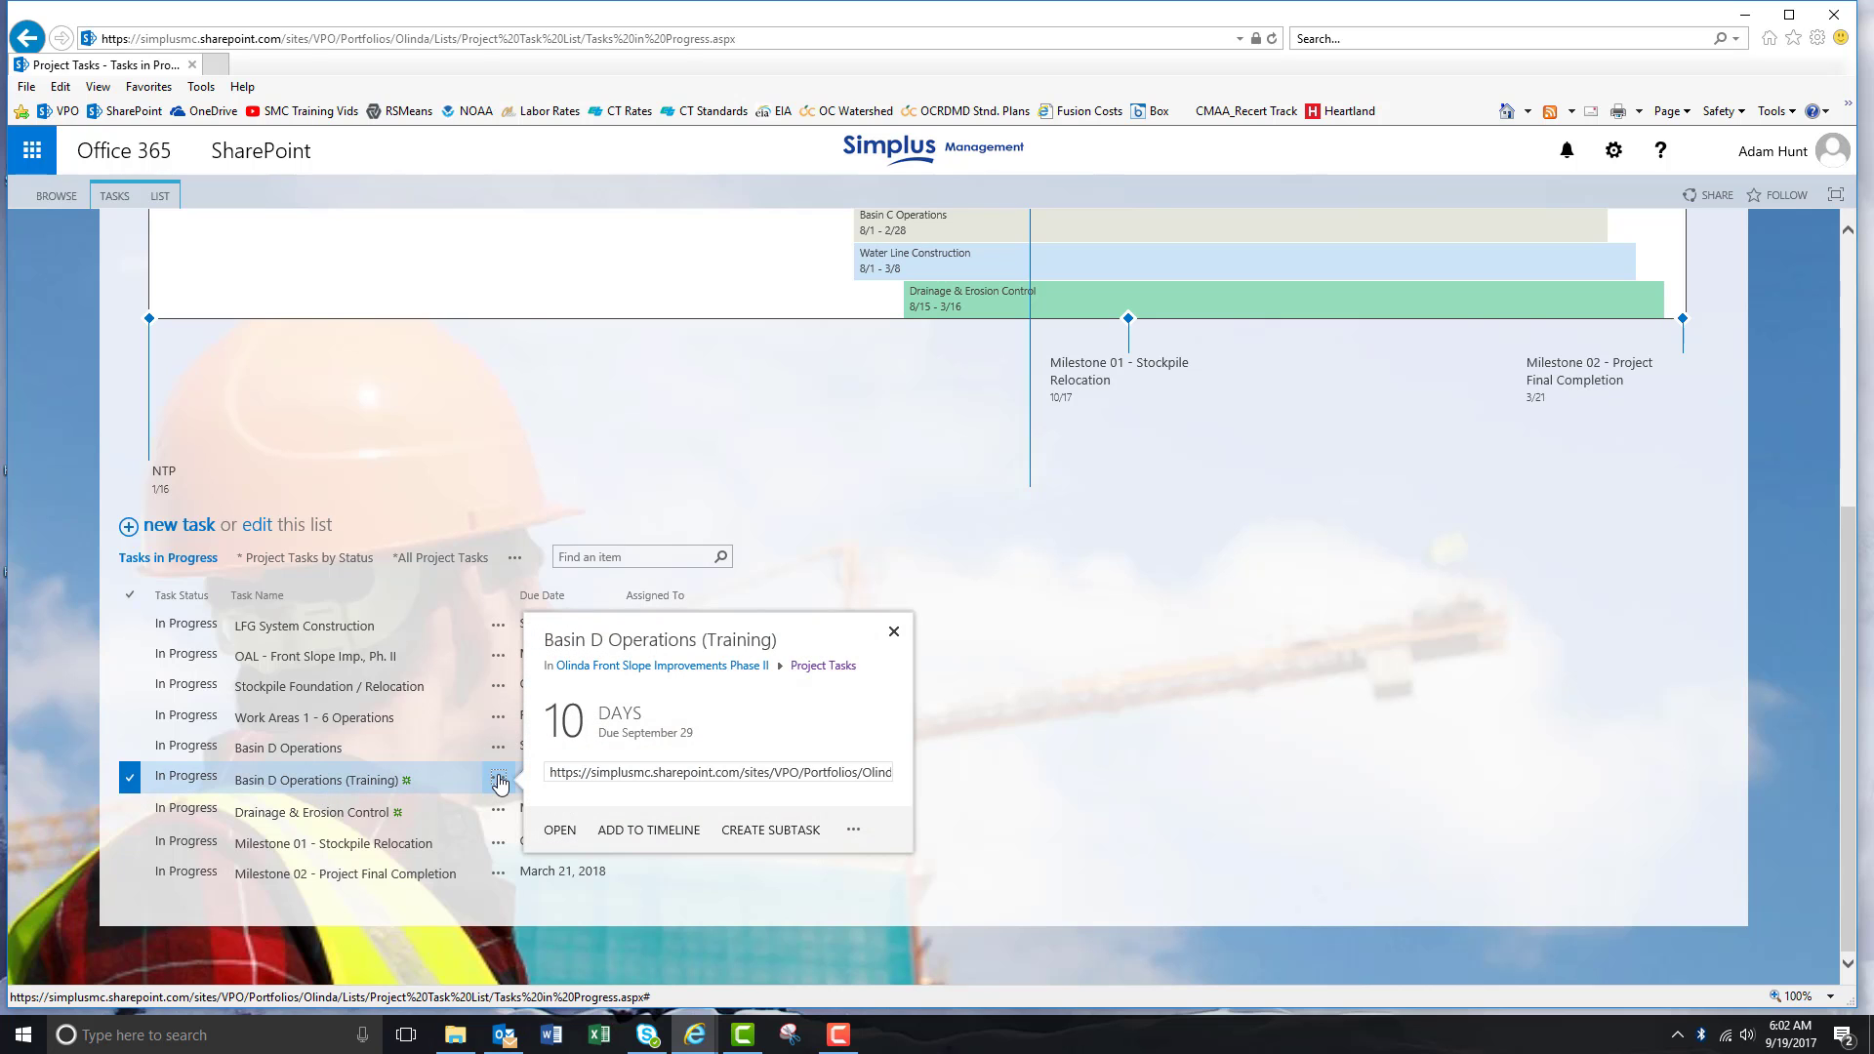
pyautogui.click(626, 838)
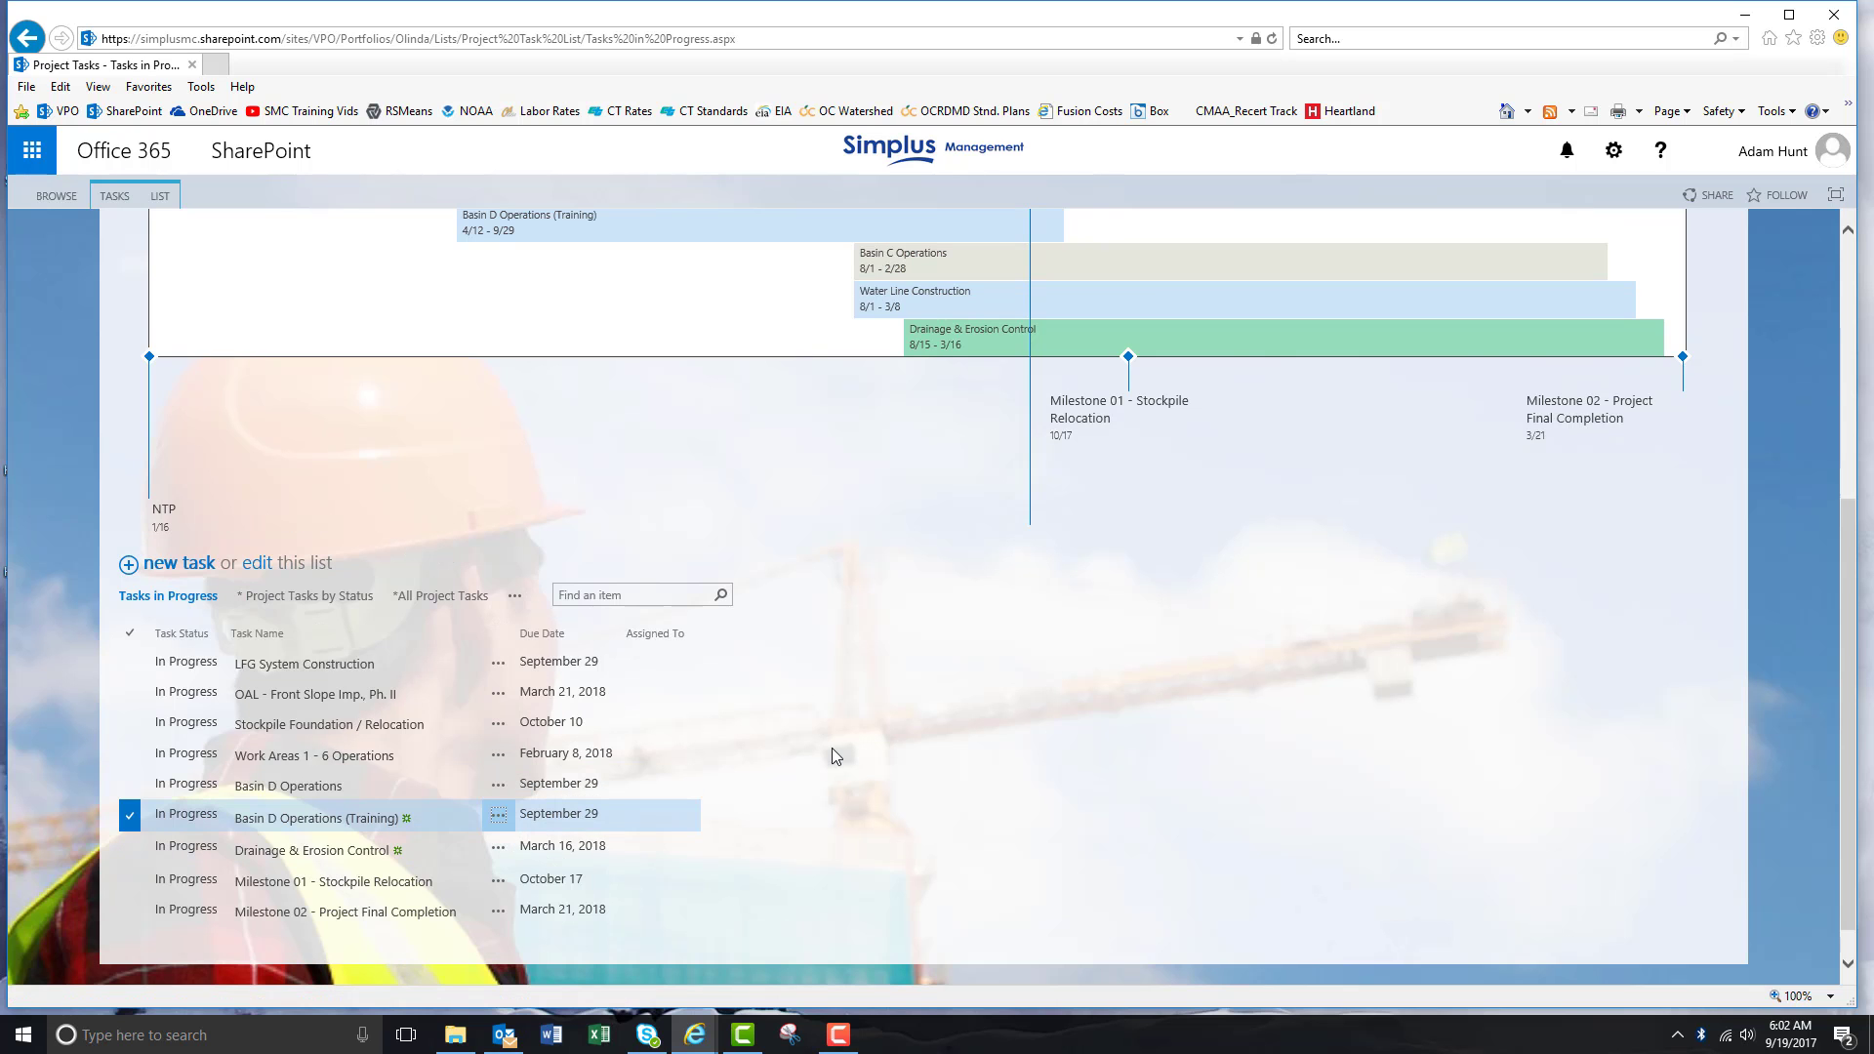
pyautogui.scroll(4, 830, 747)
pyautogui.scroll(1, 830, 747)
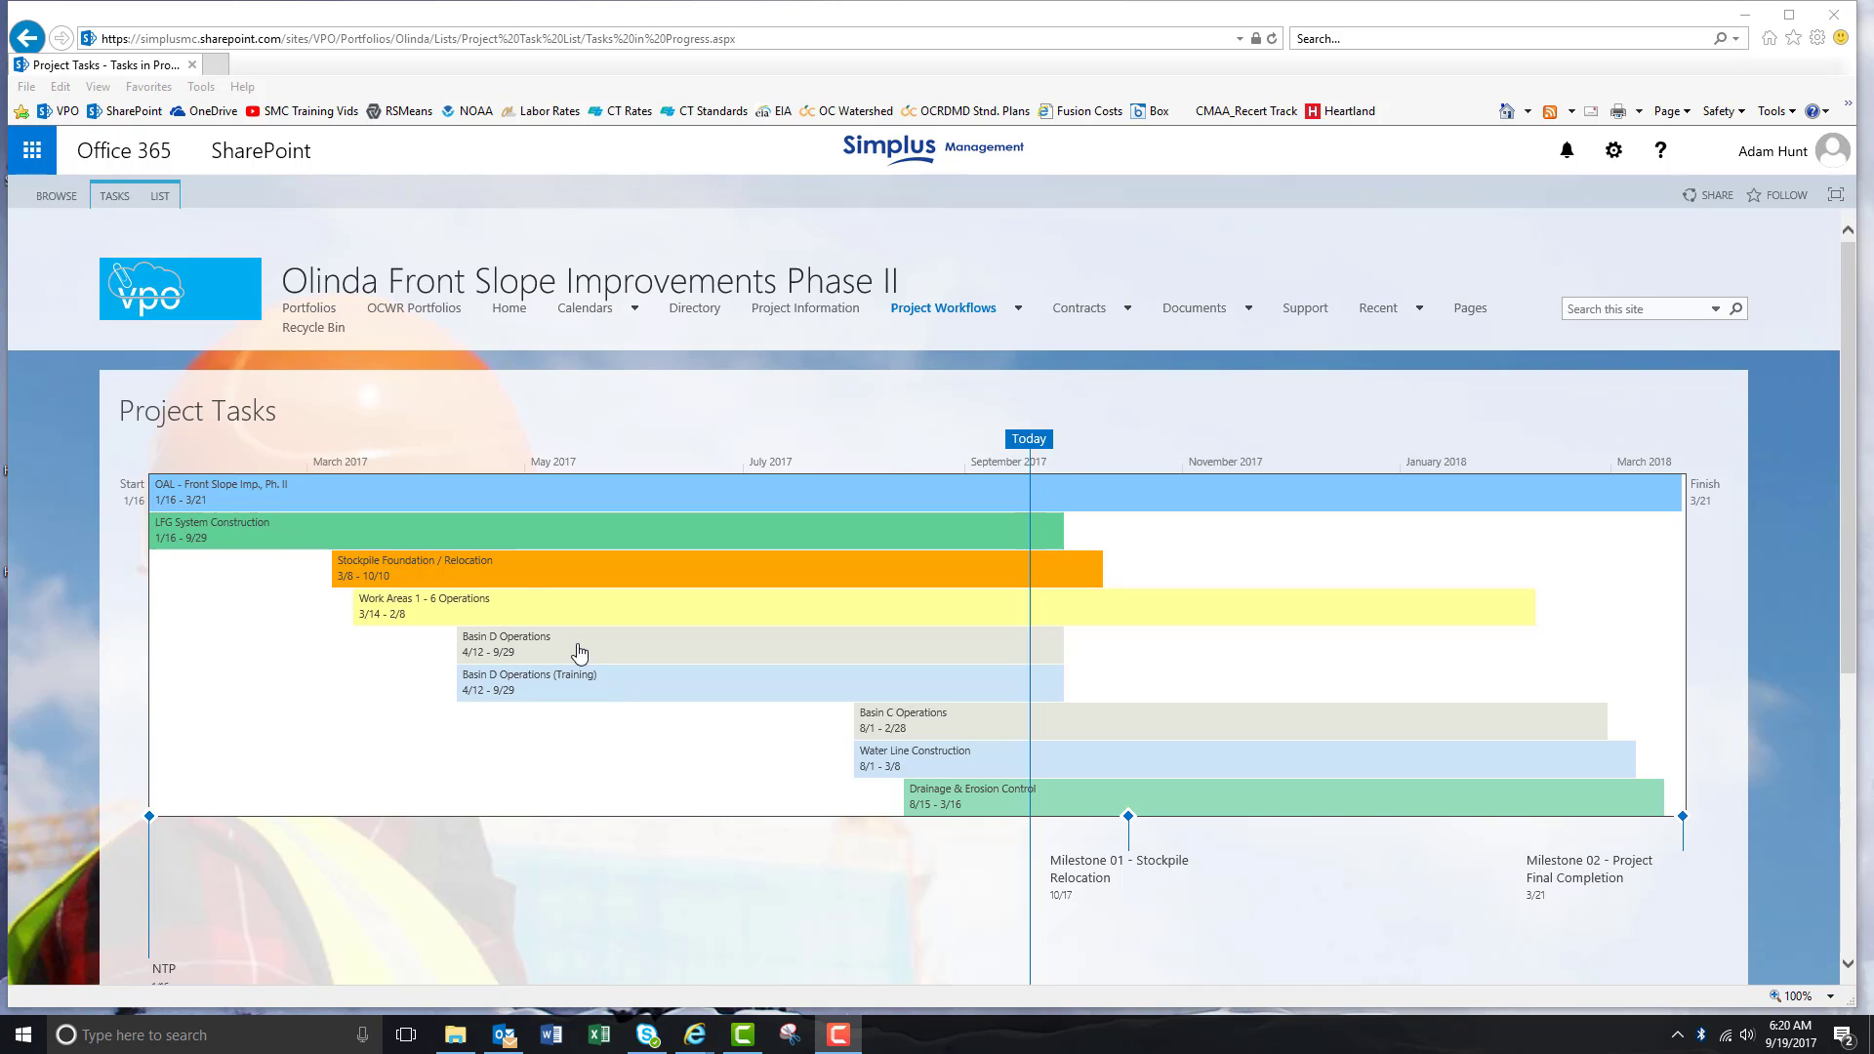
# Step: Format the Basin D Operations (Training) timeline bar with a brighter blue fill and bold text
pyautogui.click(655, 695)
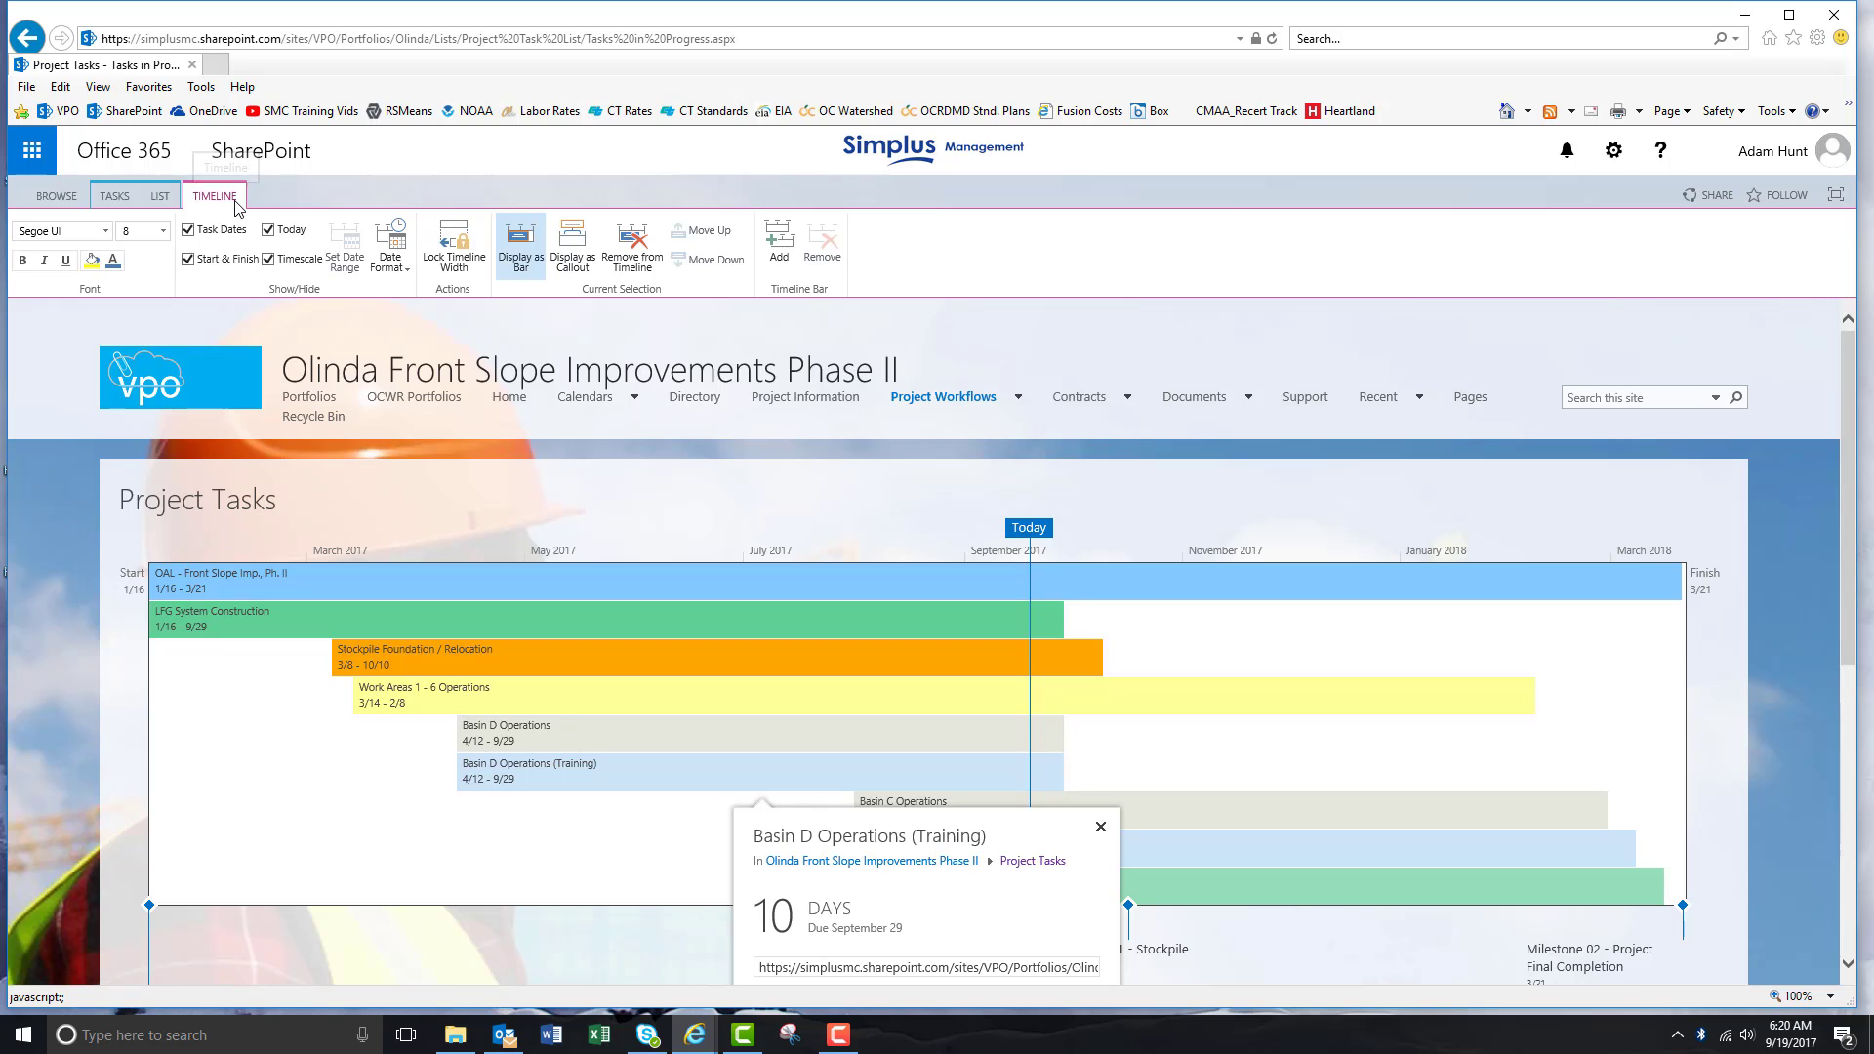
pyautogui.click(93, 261)
pyautogui.click(160, 356)
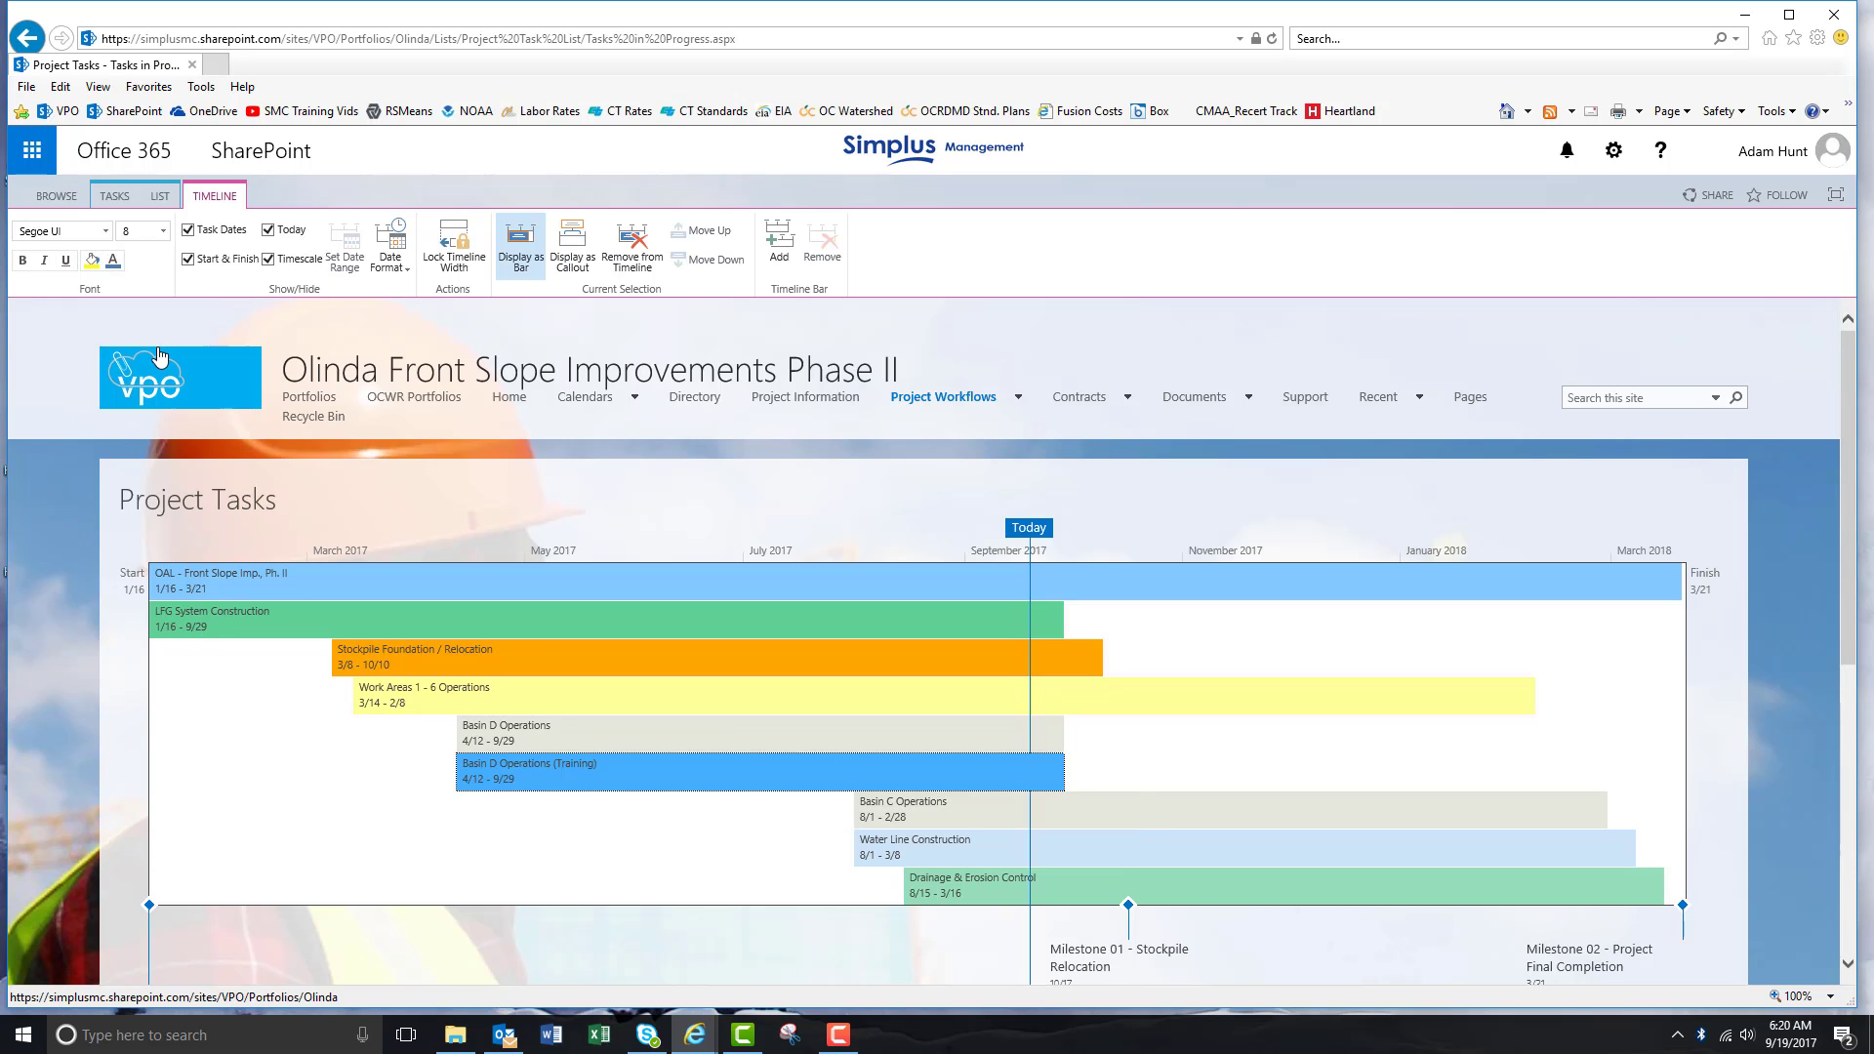
pyautogui.click(23, 263)
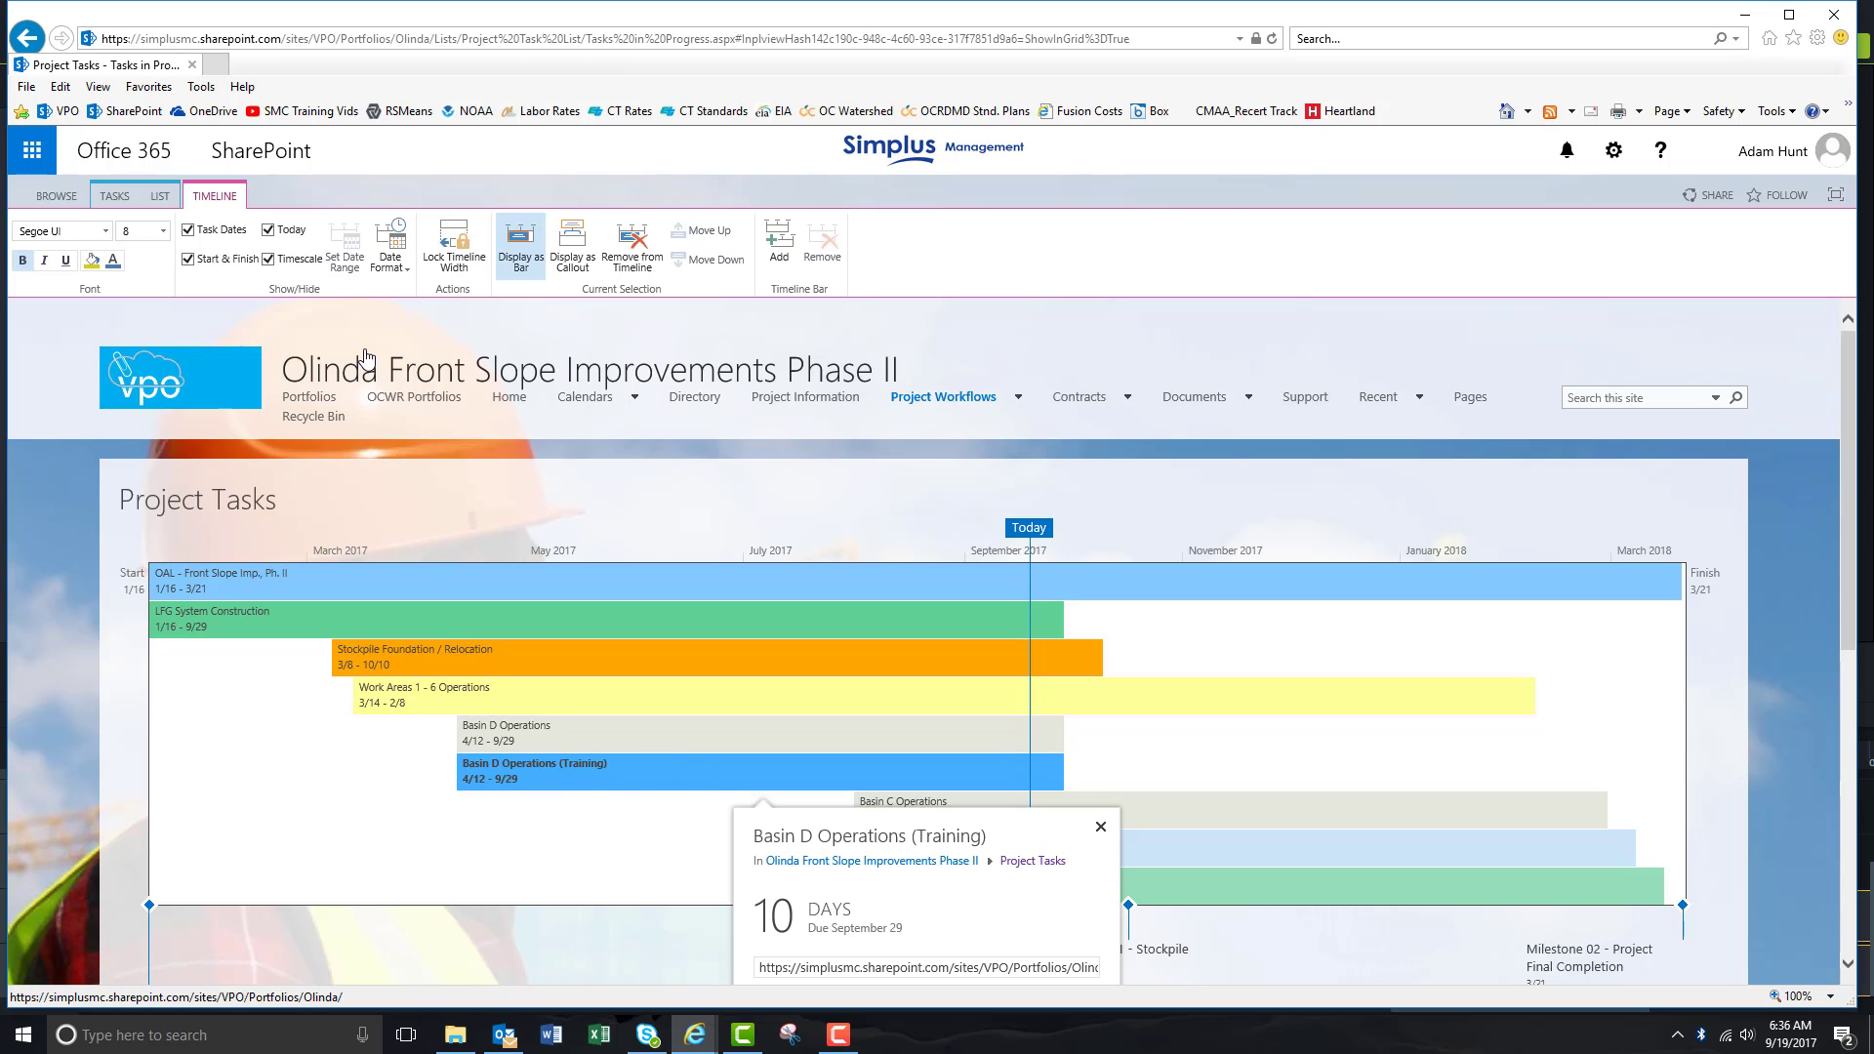
# Step: Turn the timeline's task dates off and back on, and do the same with its start and finish dates
pyautogui.click(189, 232)
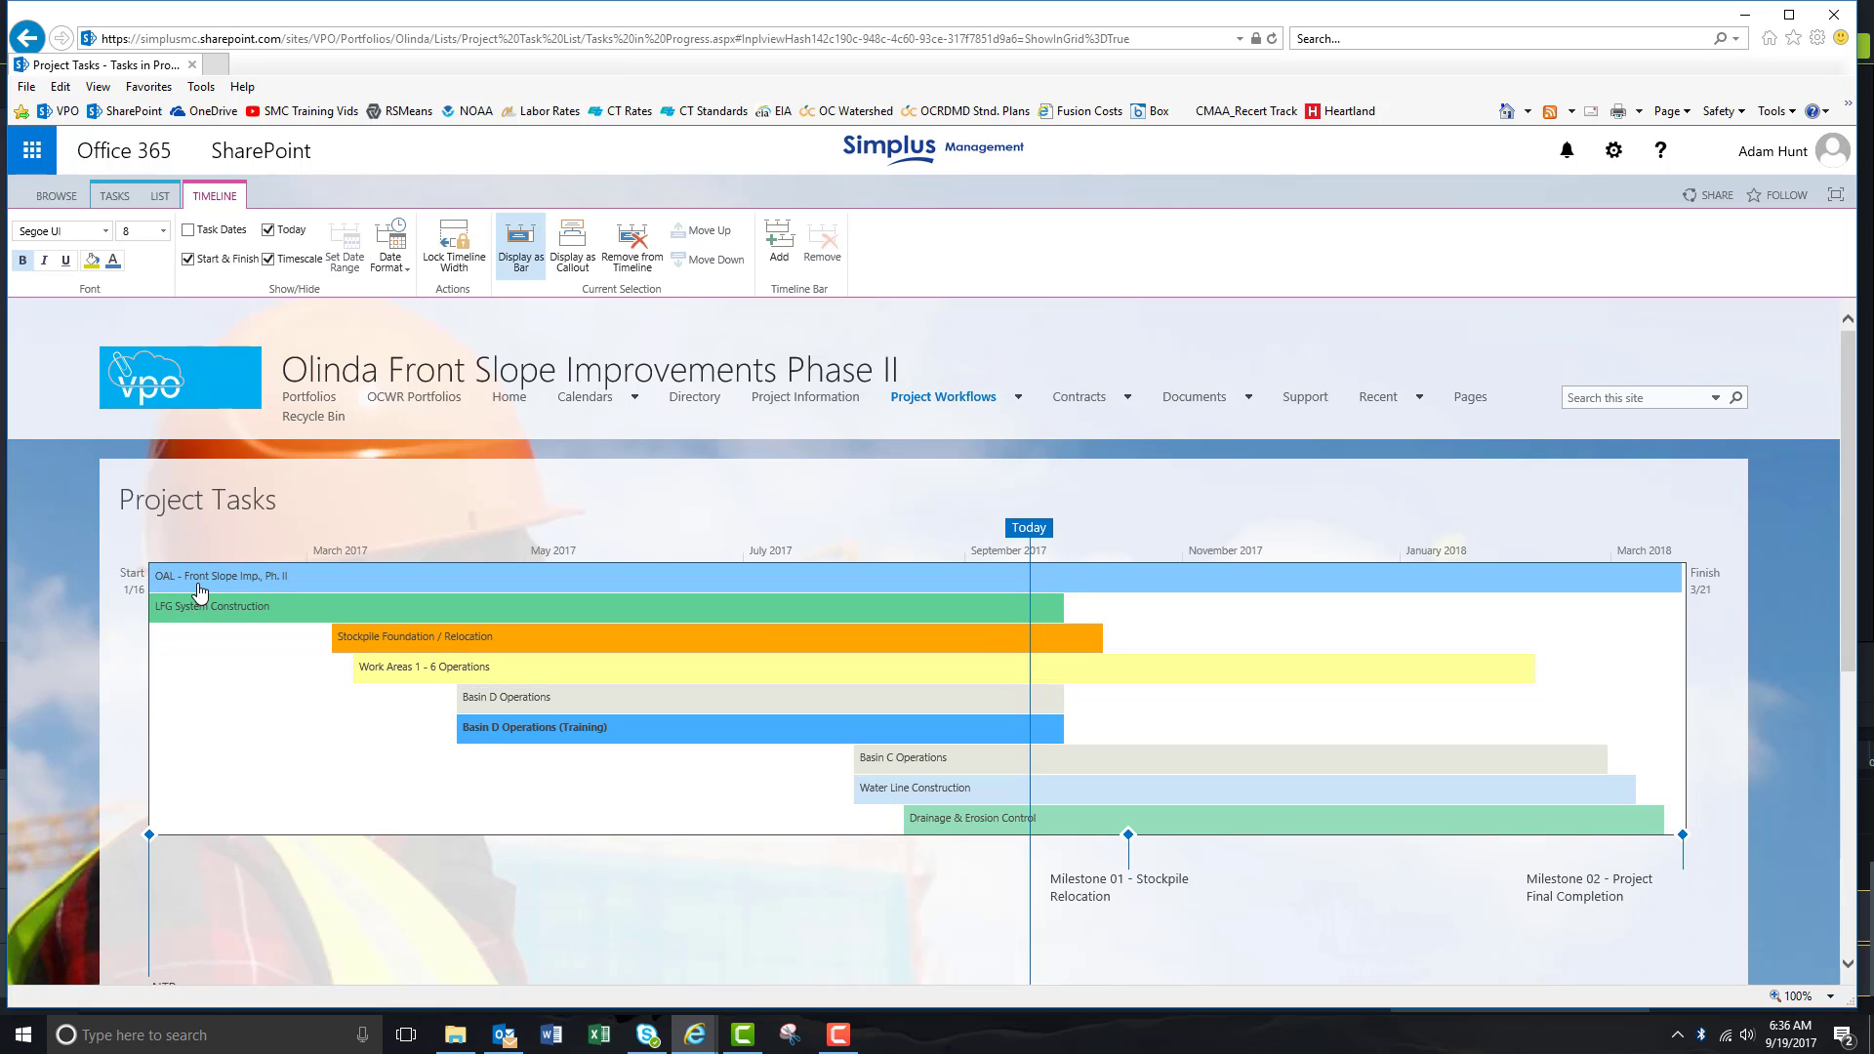
pyautogui.click(189, 230)
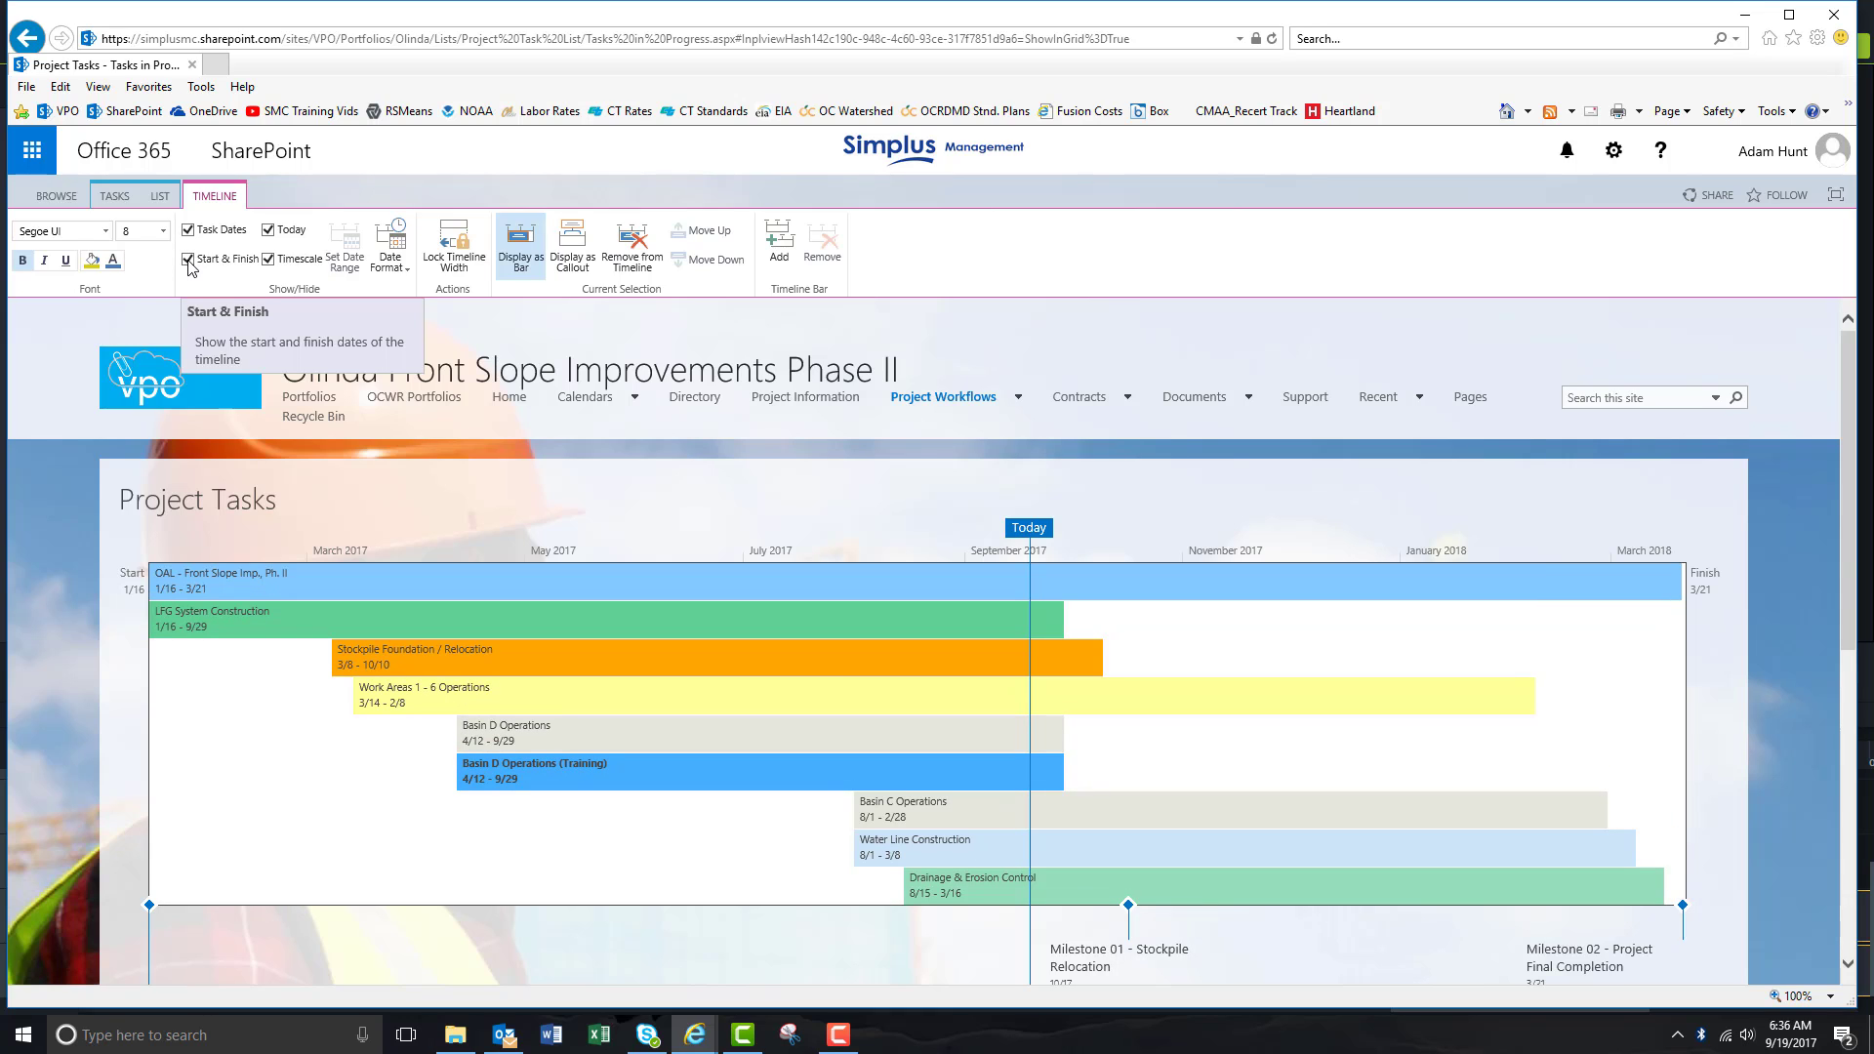
pyautogui.click(189, 260)
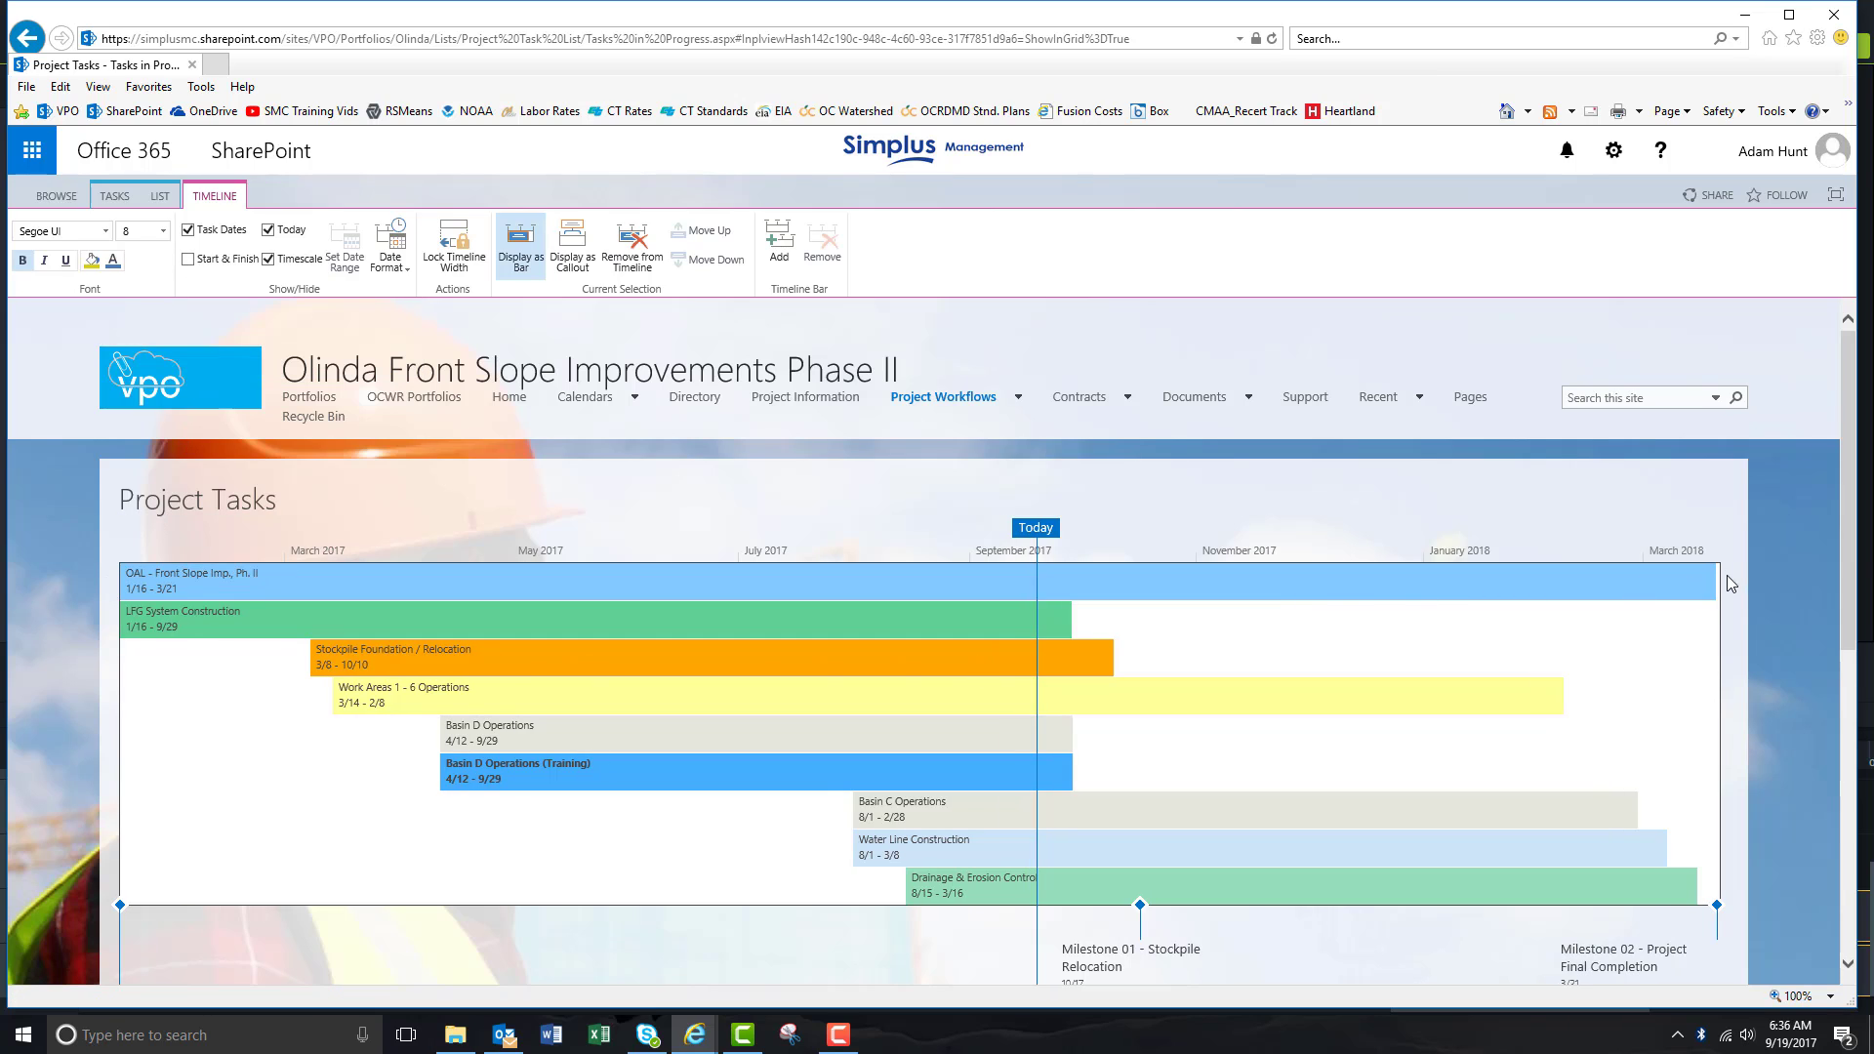
pyautogui.click(230, 261)
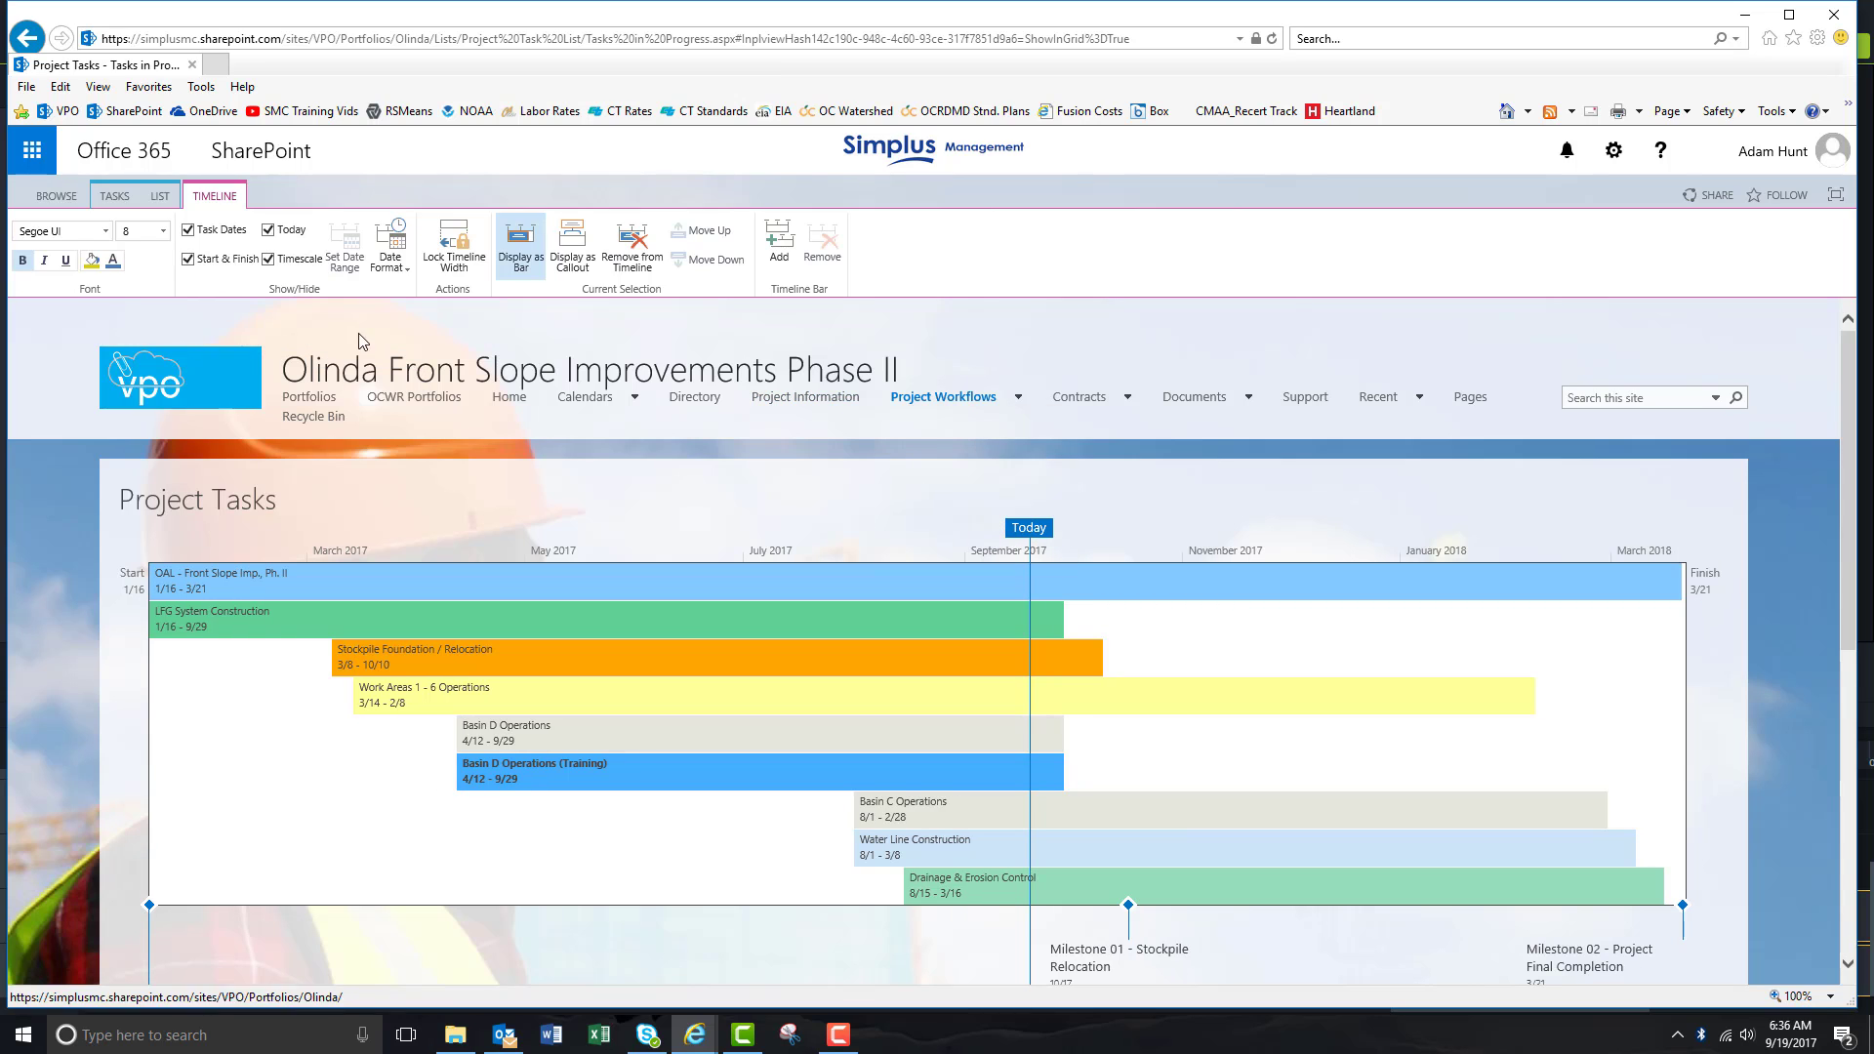
# Step: Turn the timeline's Today line off and back on, and do the same with its timescale
pyautogui.click(267, 231)
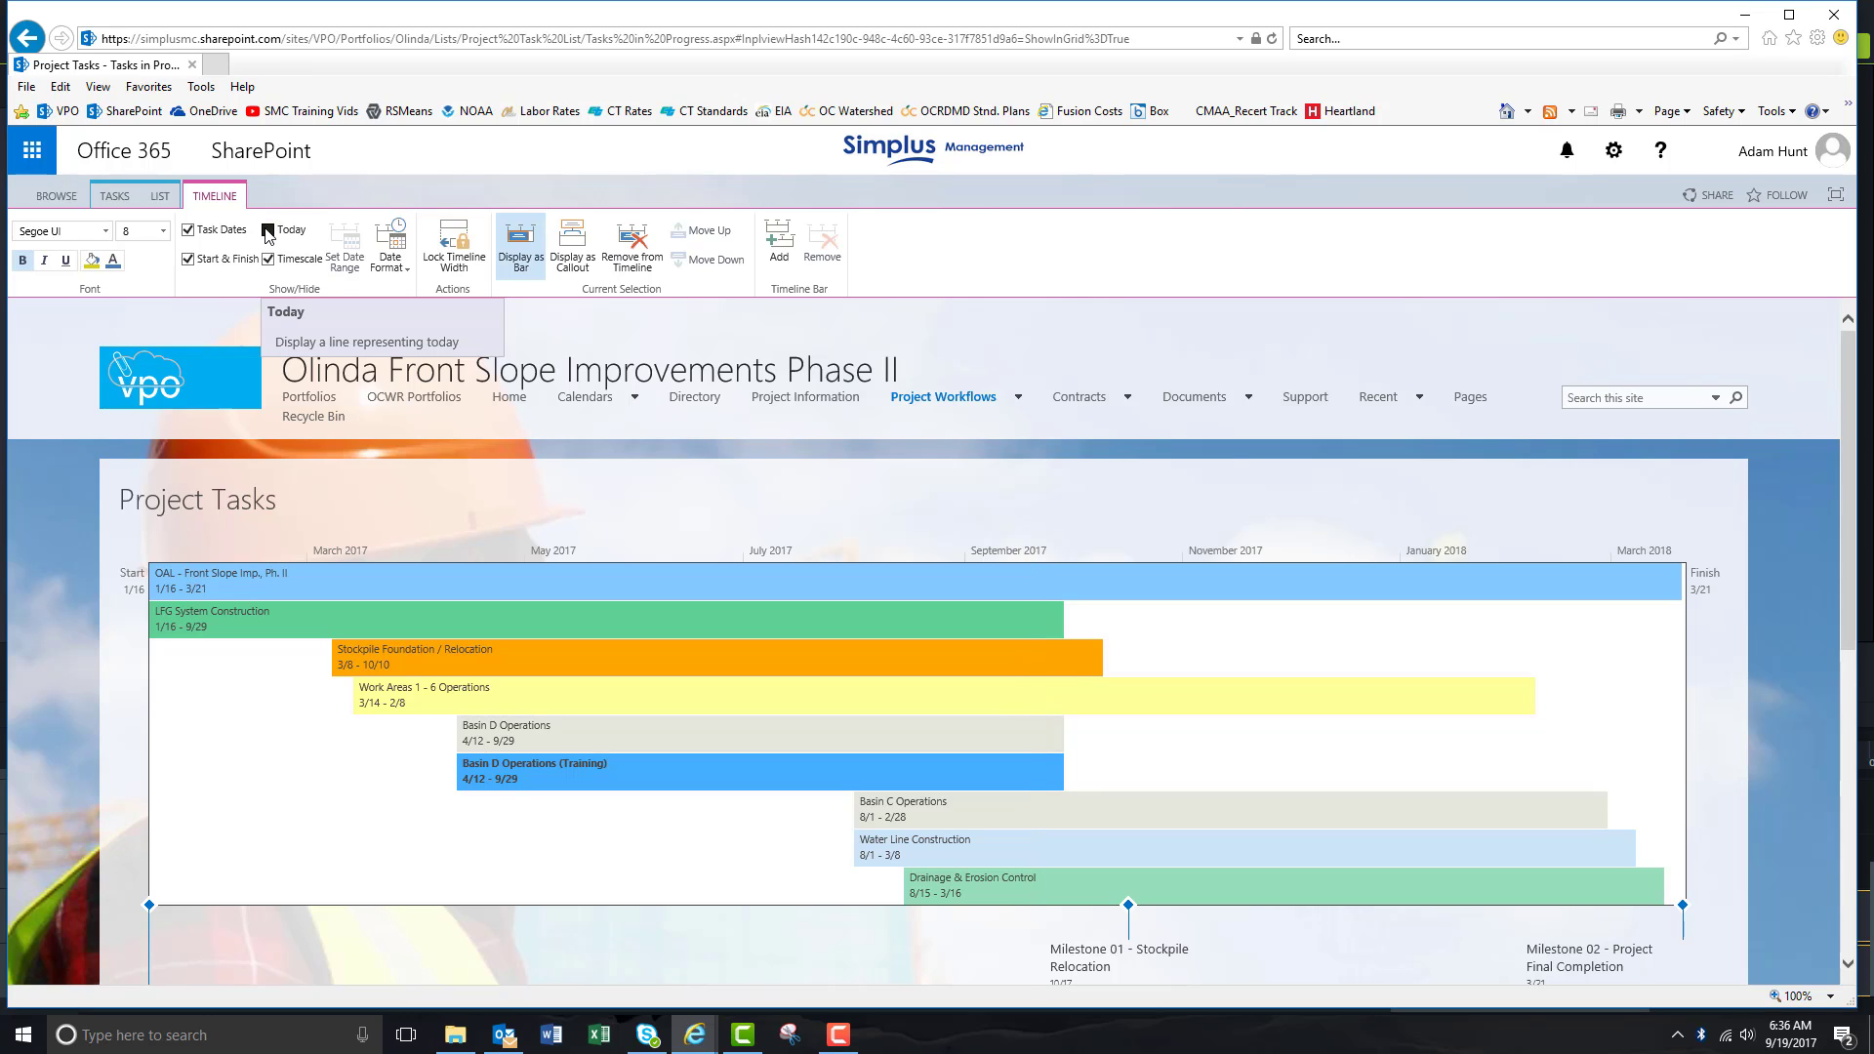
pyautogui.click(268, 231)
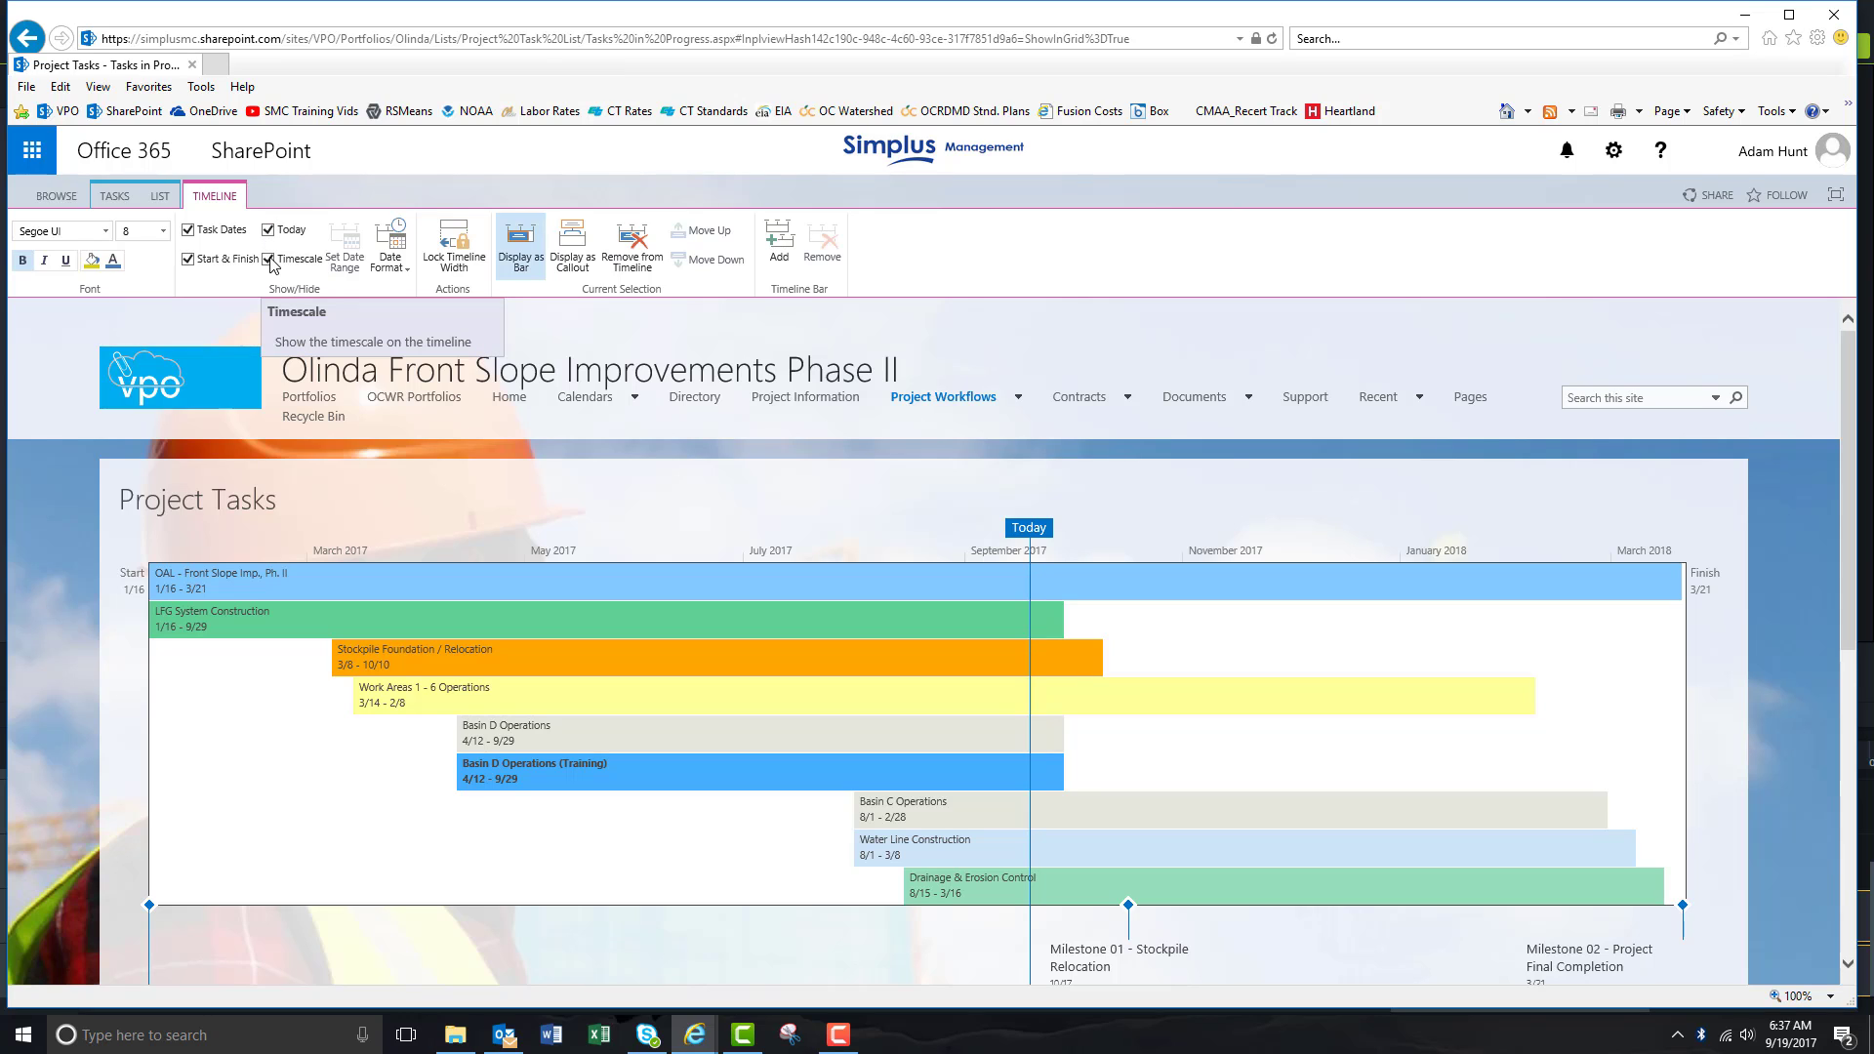
pyautogui.click(268, 260)
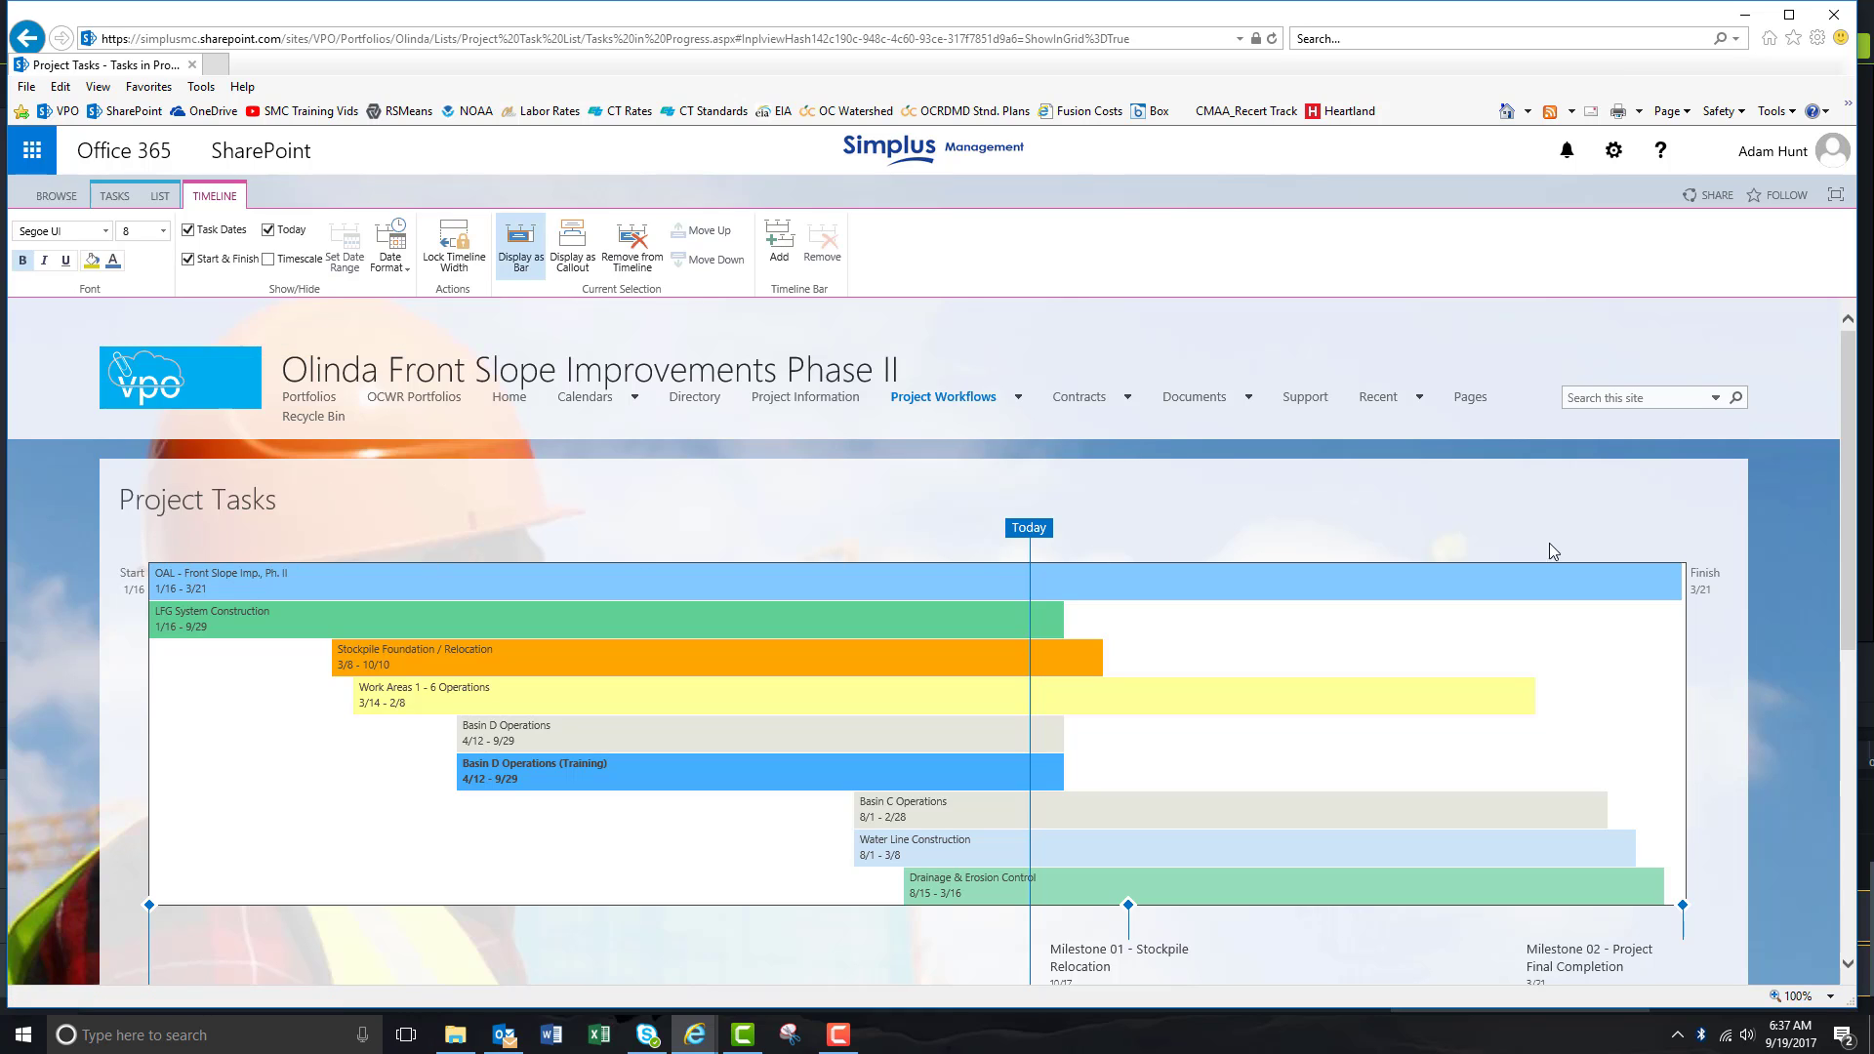
pyautogui.click(267, 260)
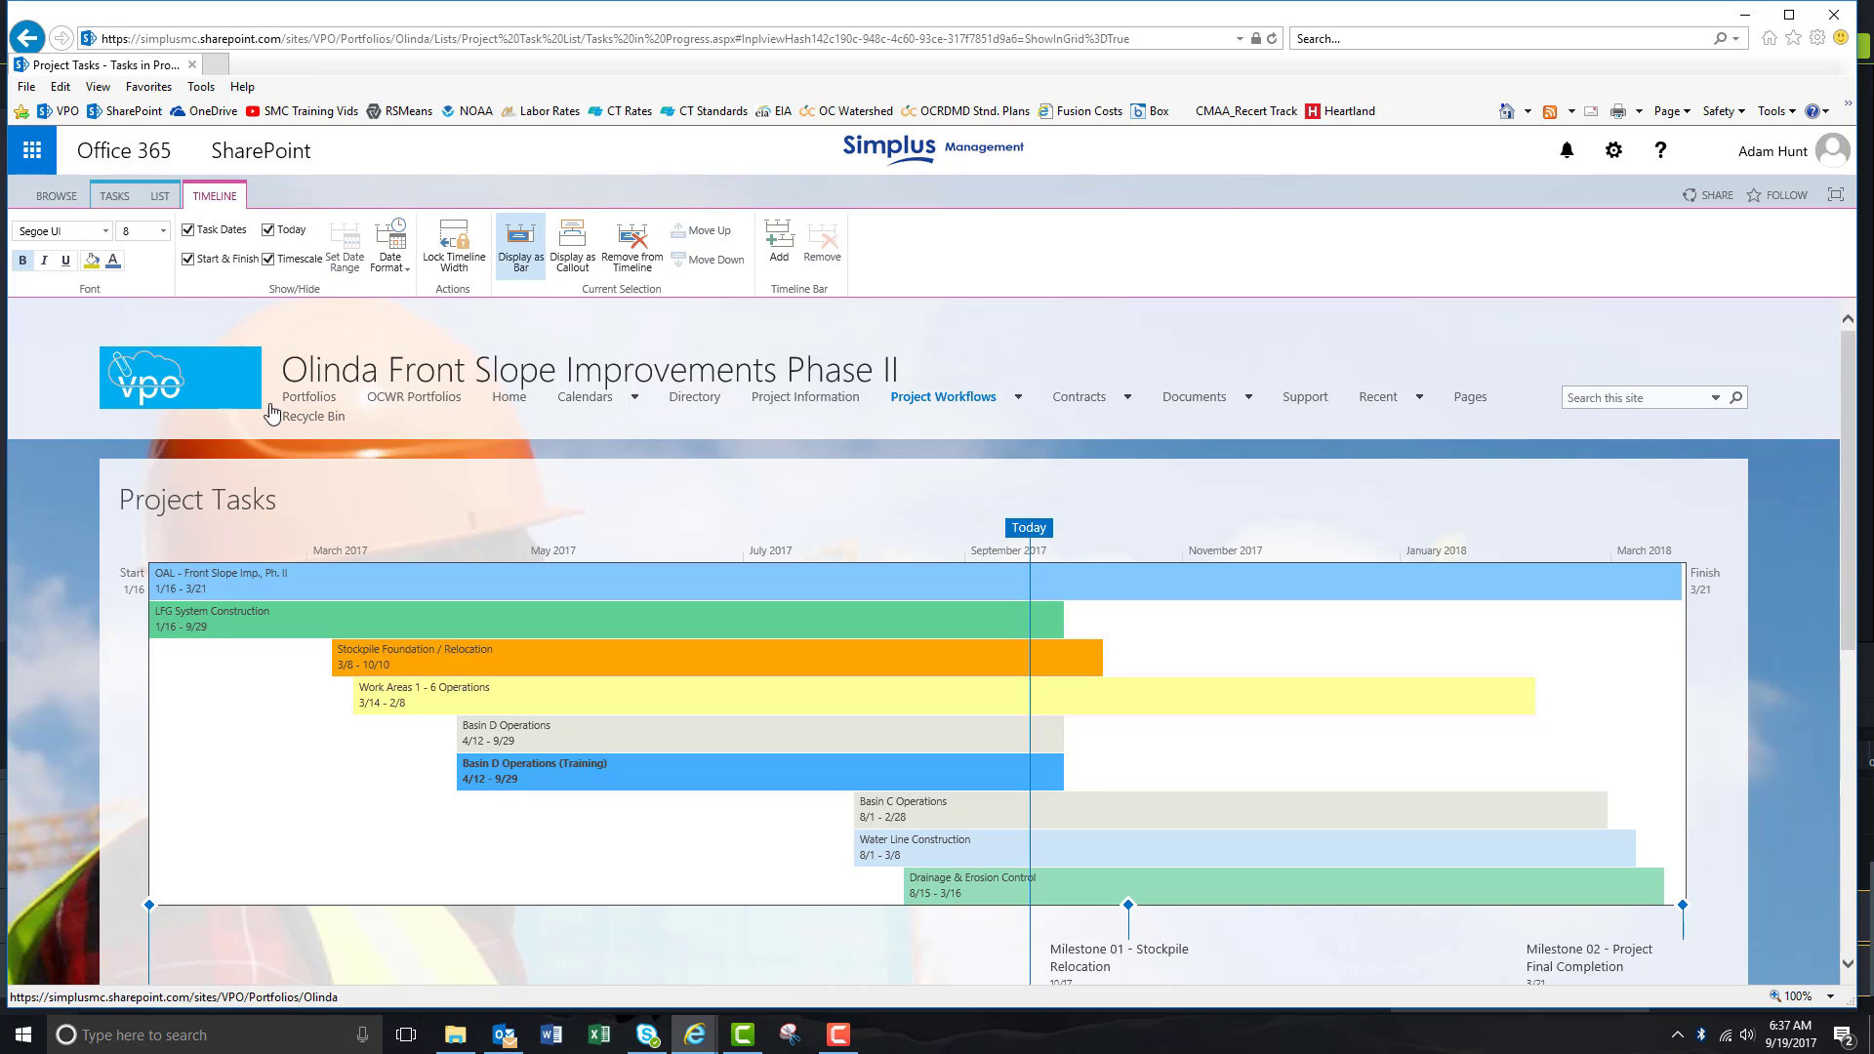
# Step: Set the timeline's date format to 1/28/2010, and switch the Basin D Operations (Training) task to a callout and back to a bar
pyautogui.click(402, 264)
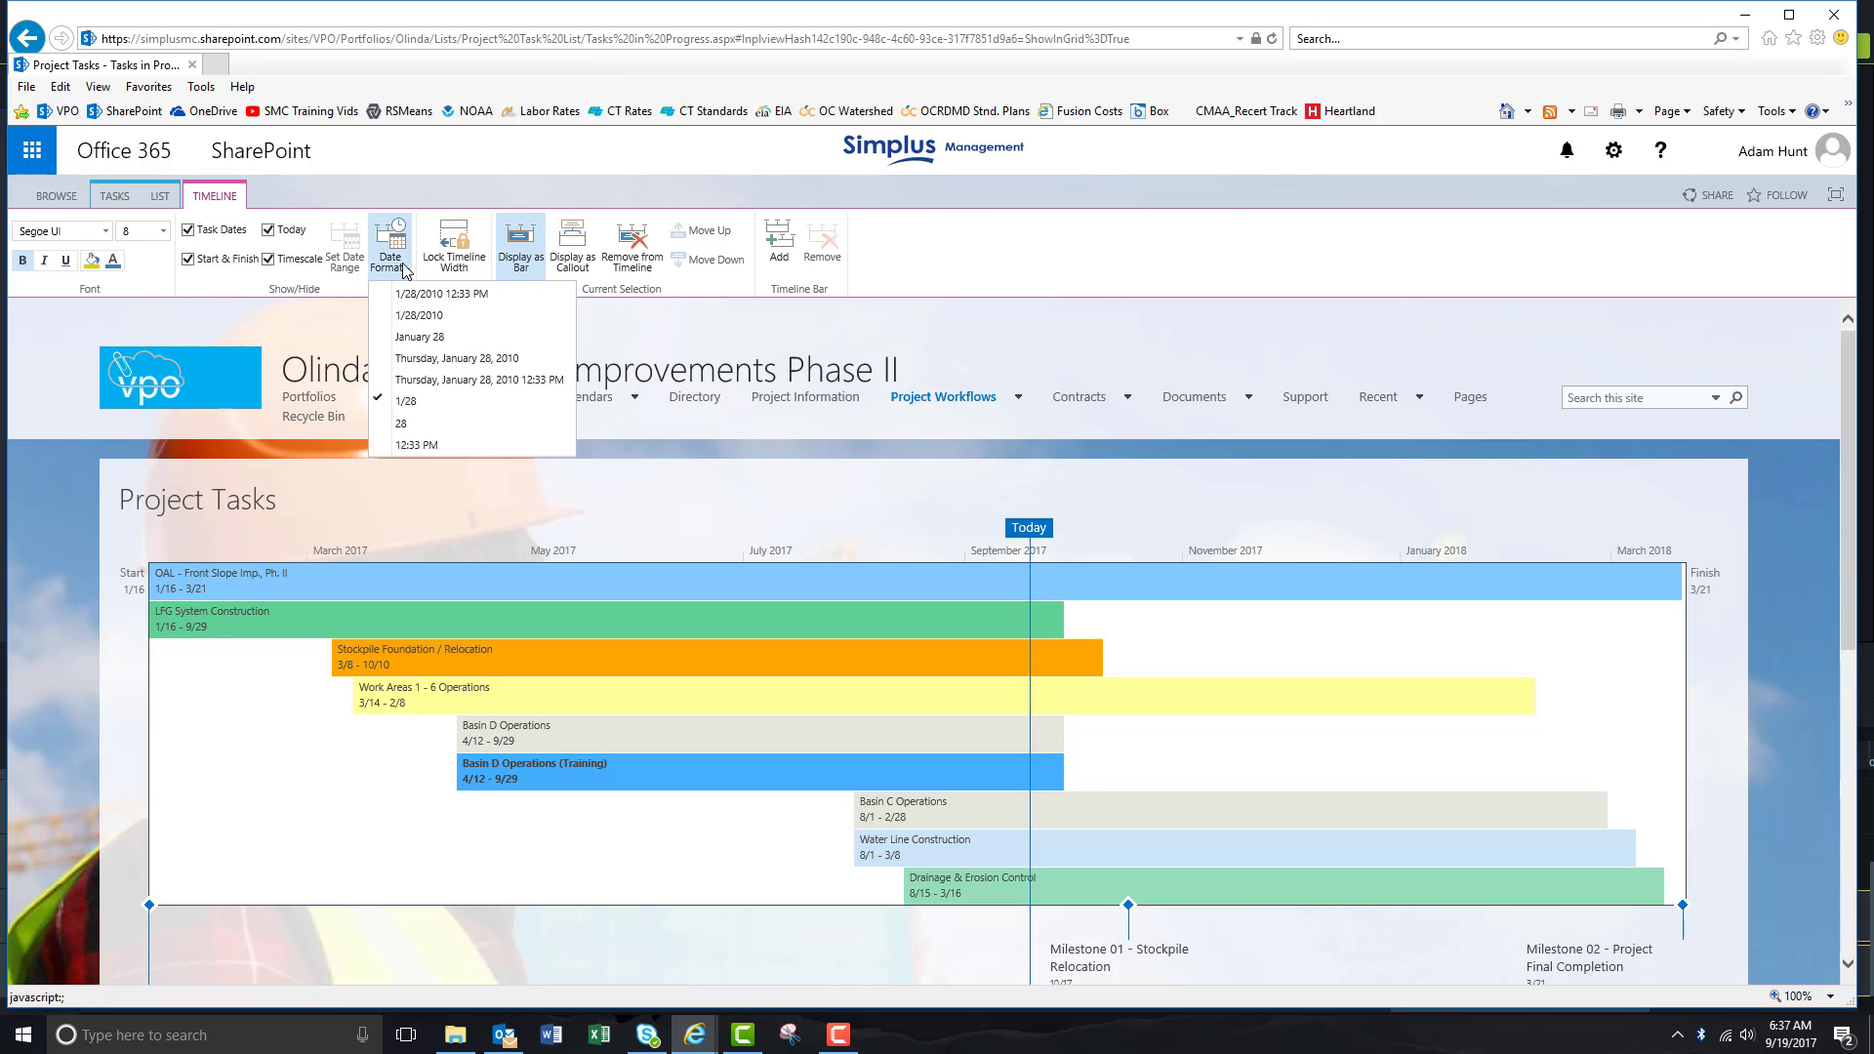
pyautogui.click(418, 315)
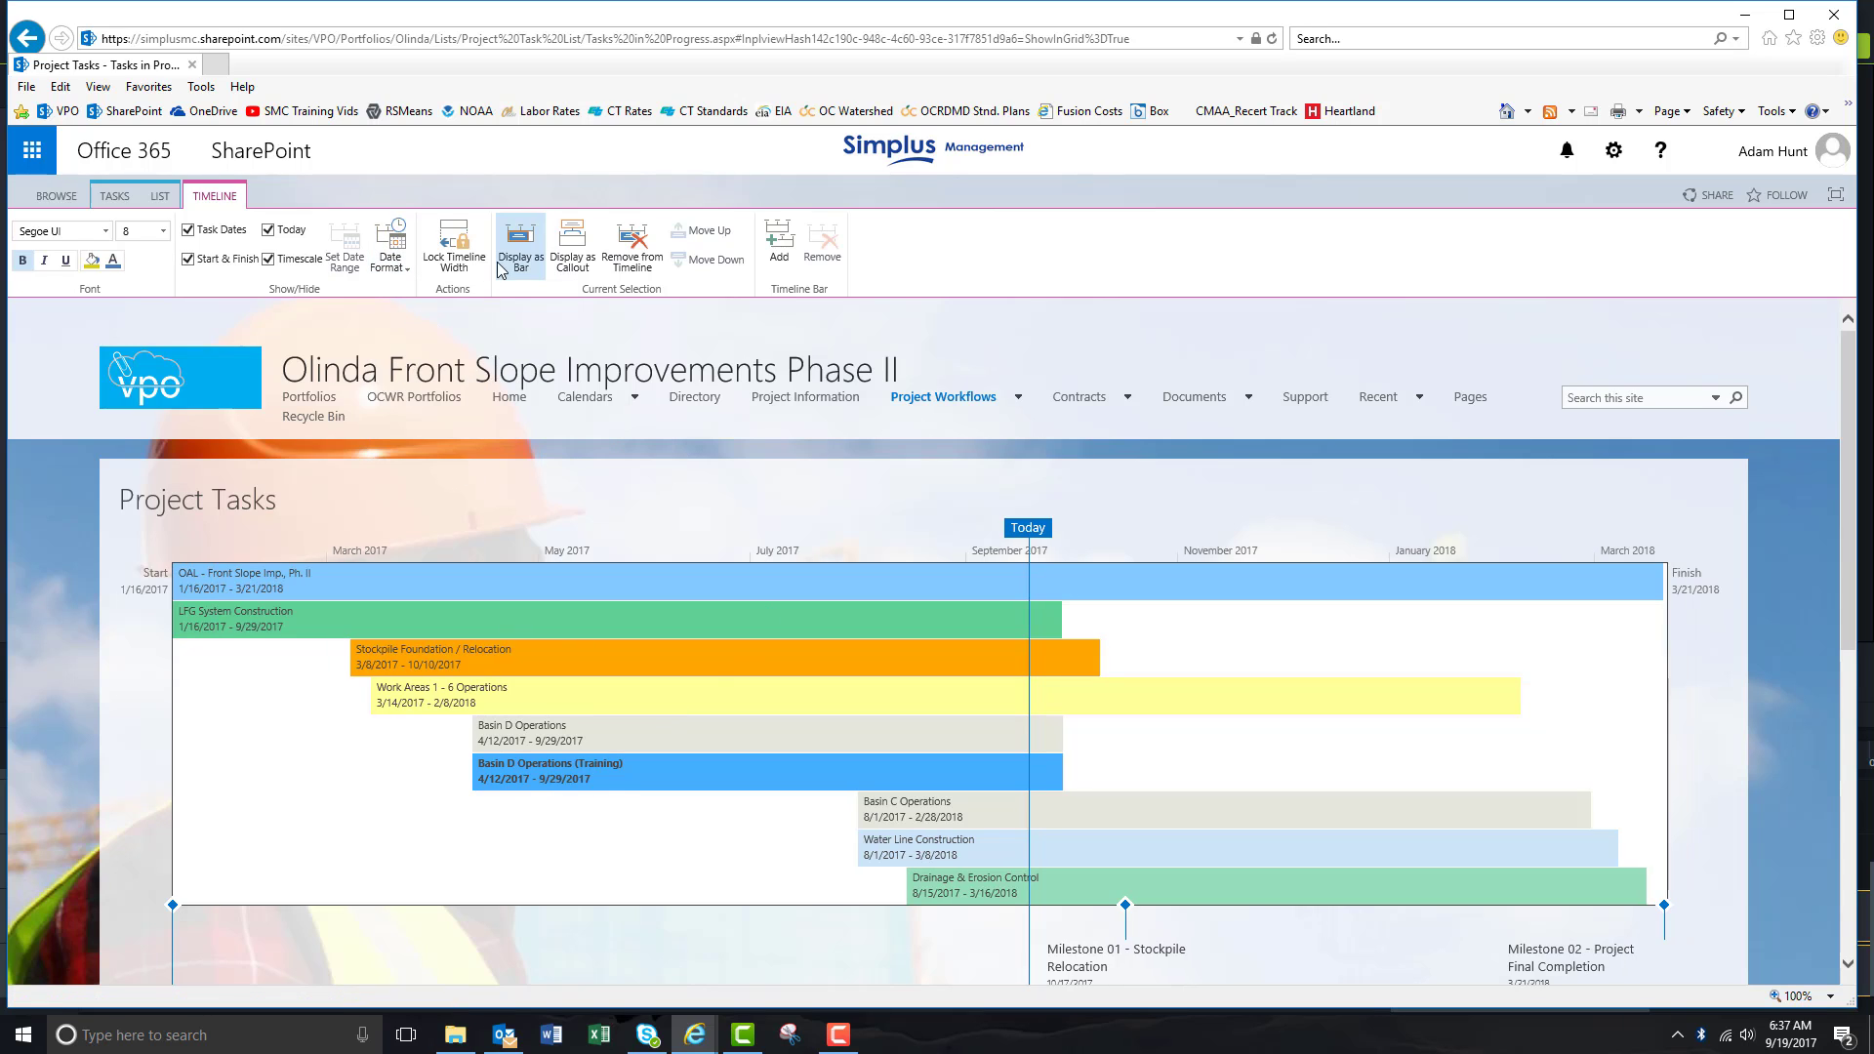
pyautogui.click(569, 244)
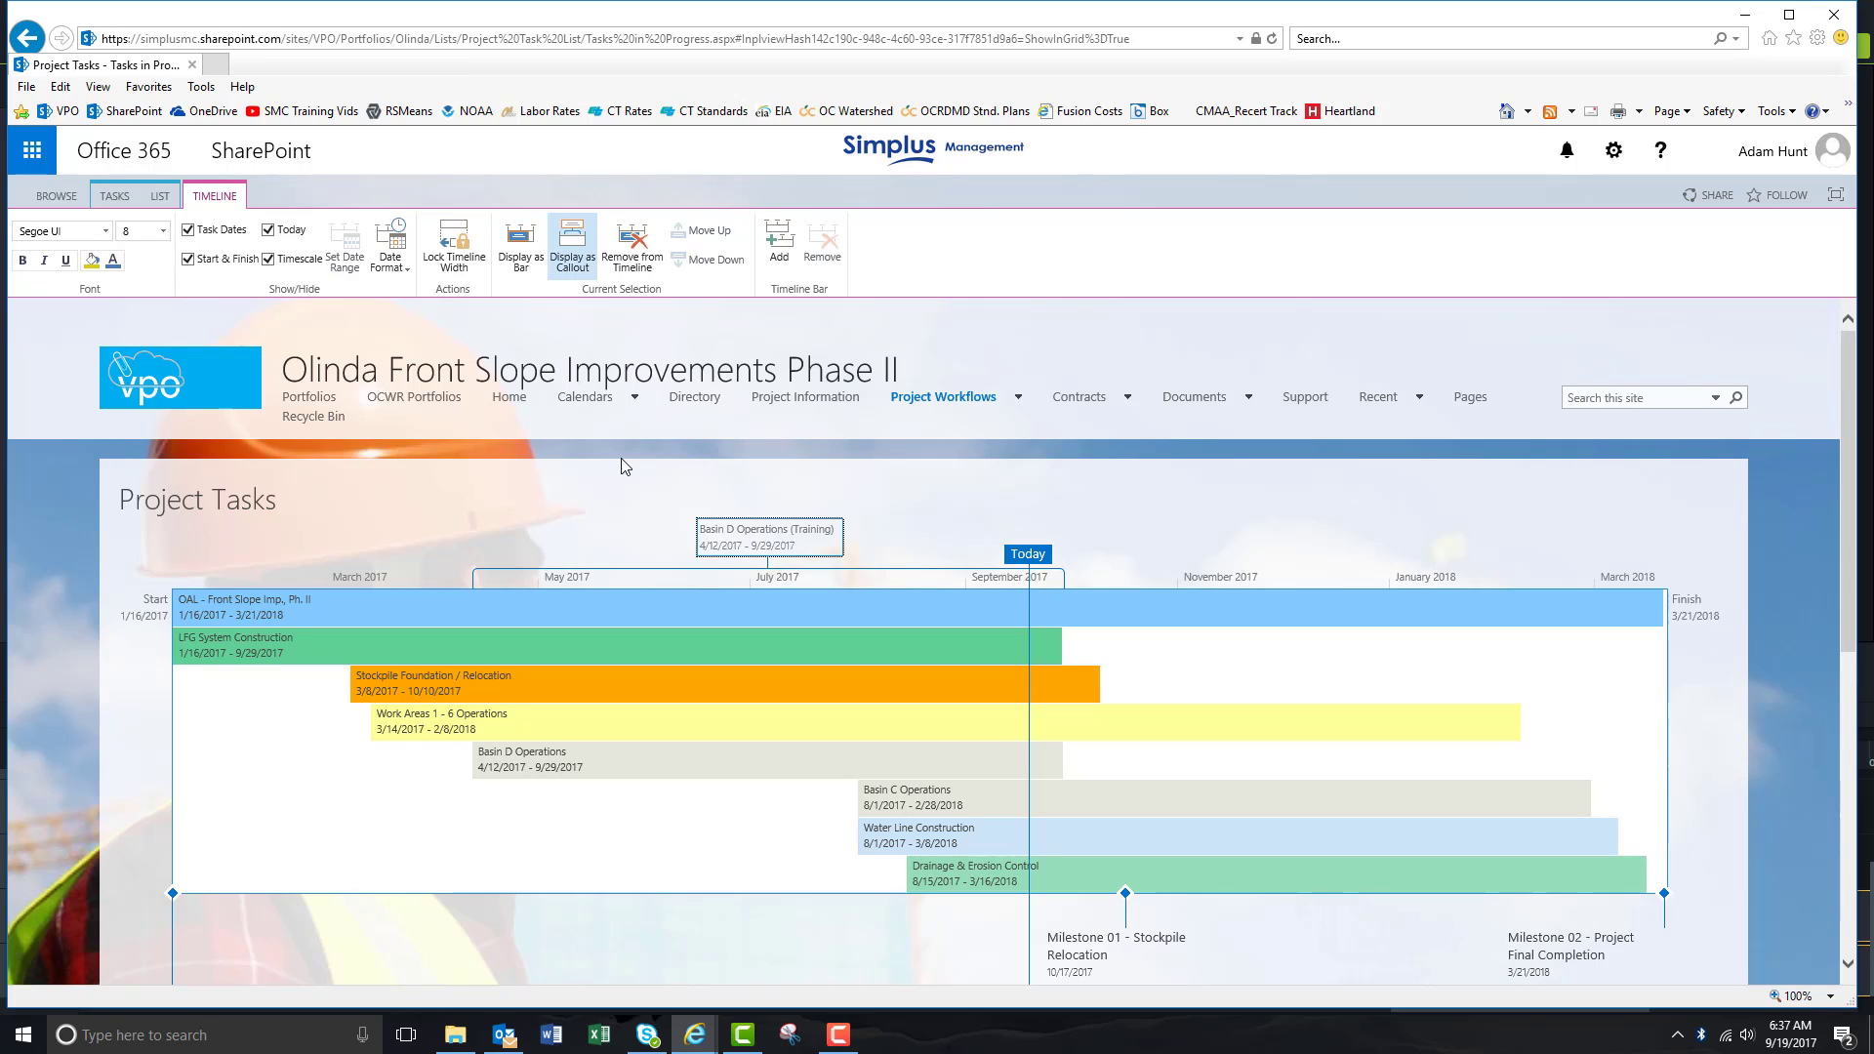
pyautogui.click(520, 252)
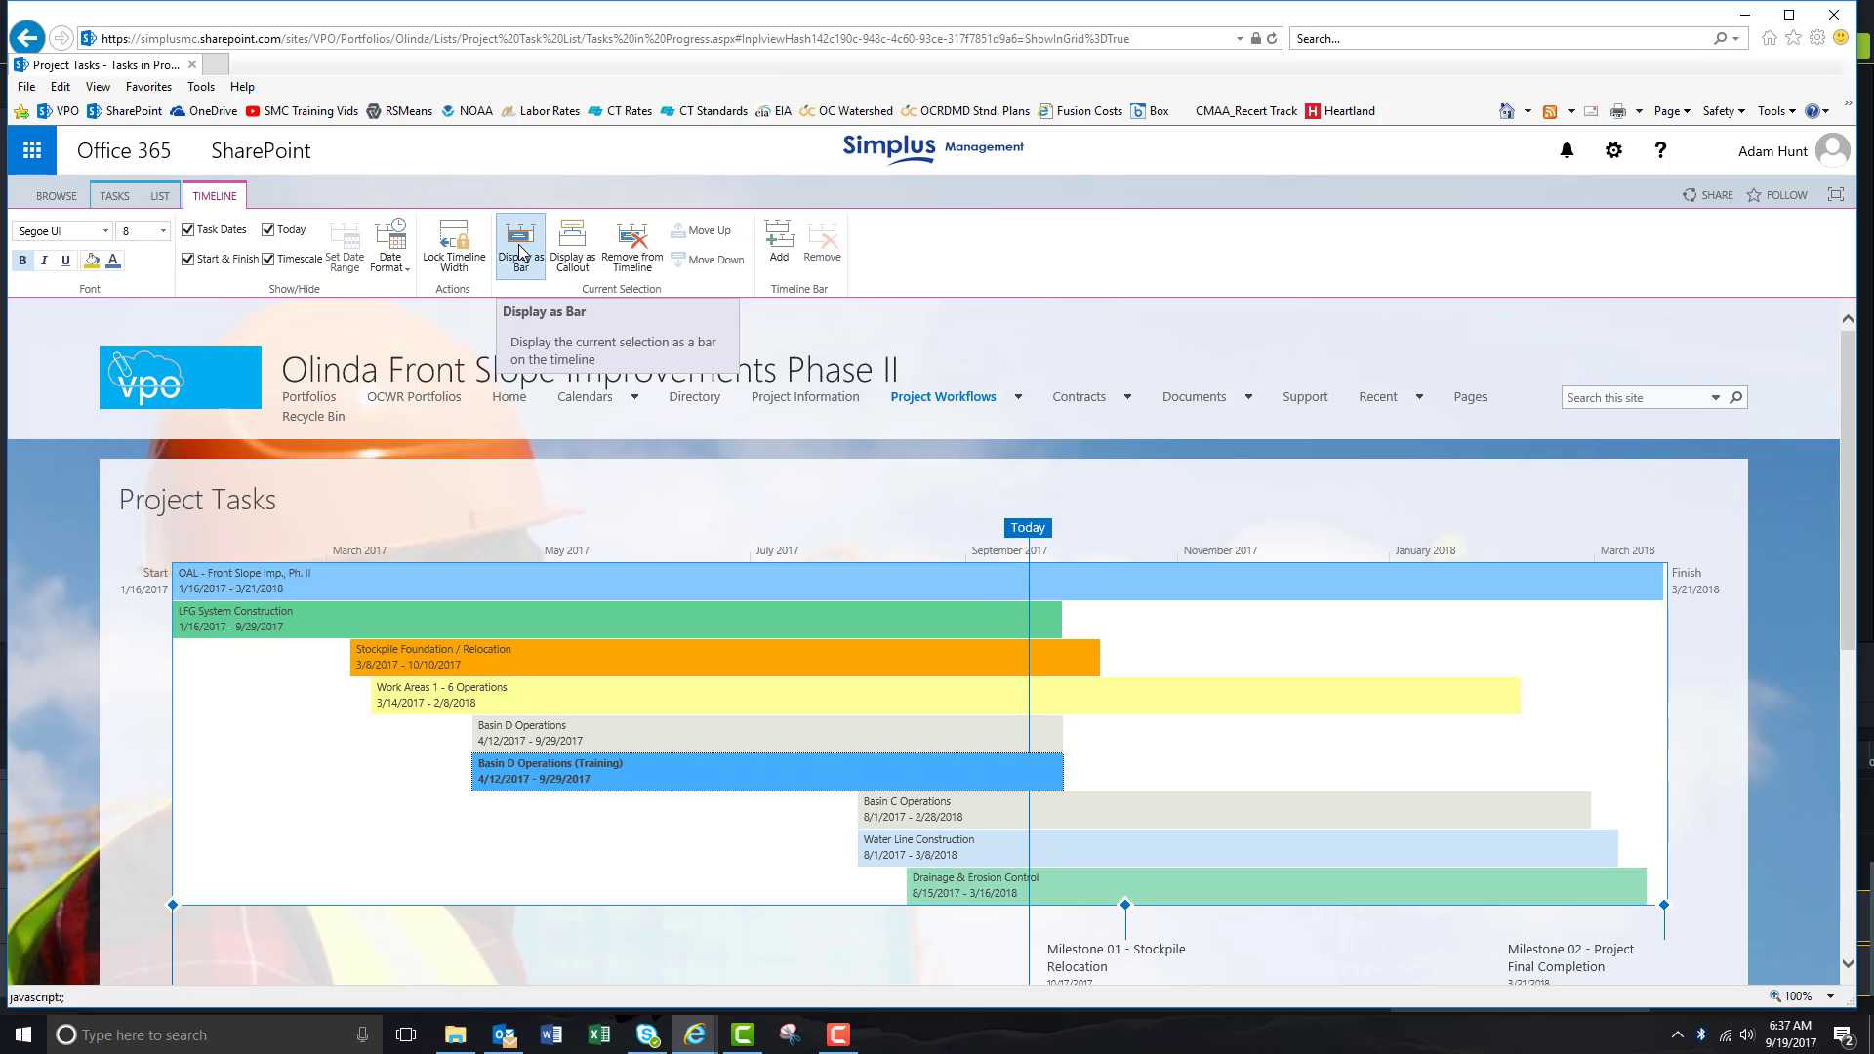
# Step: Remove the Basin D Operations (Training) task from the timeline and add it back from the task list
pyautogui.click(647, 242)
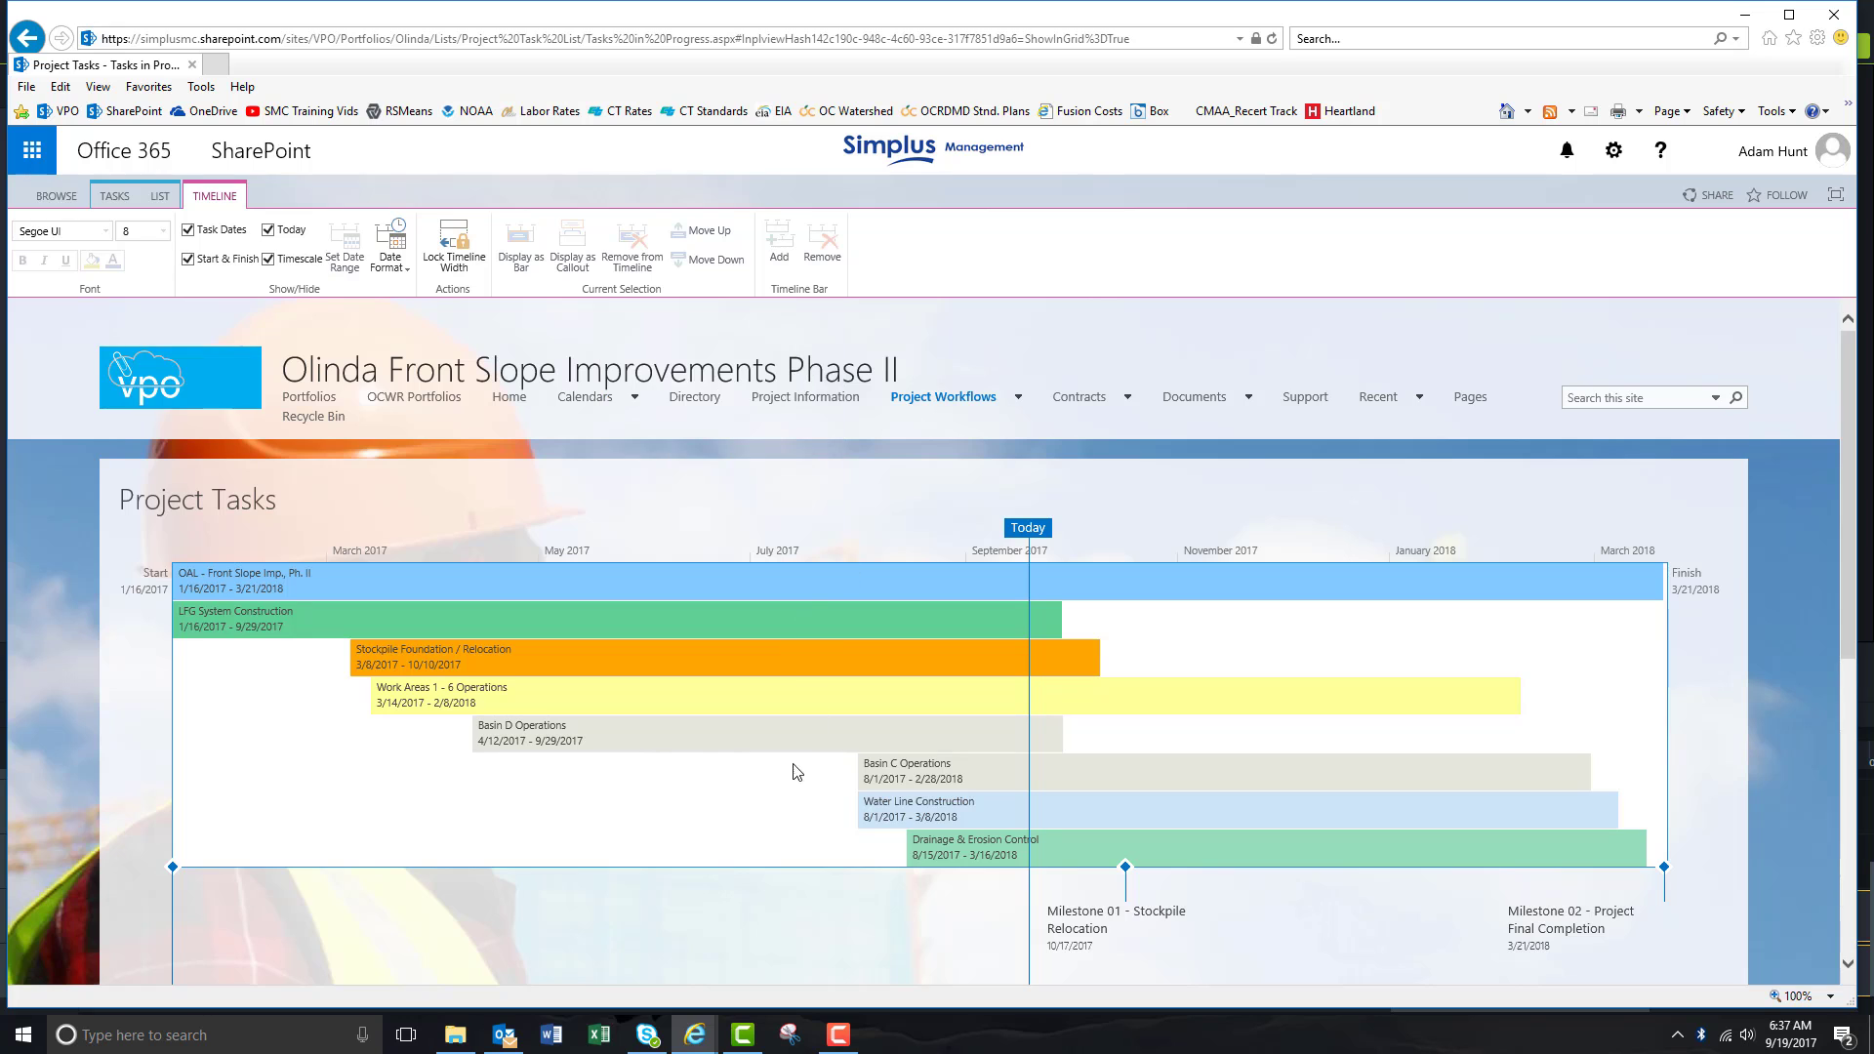
pyautogui.scroll(-5, 647, 745)
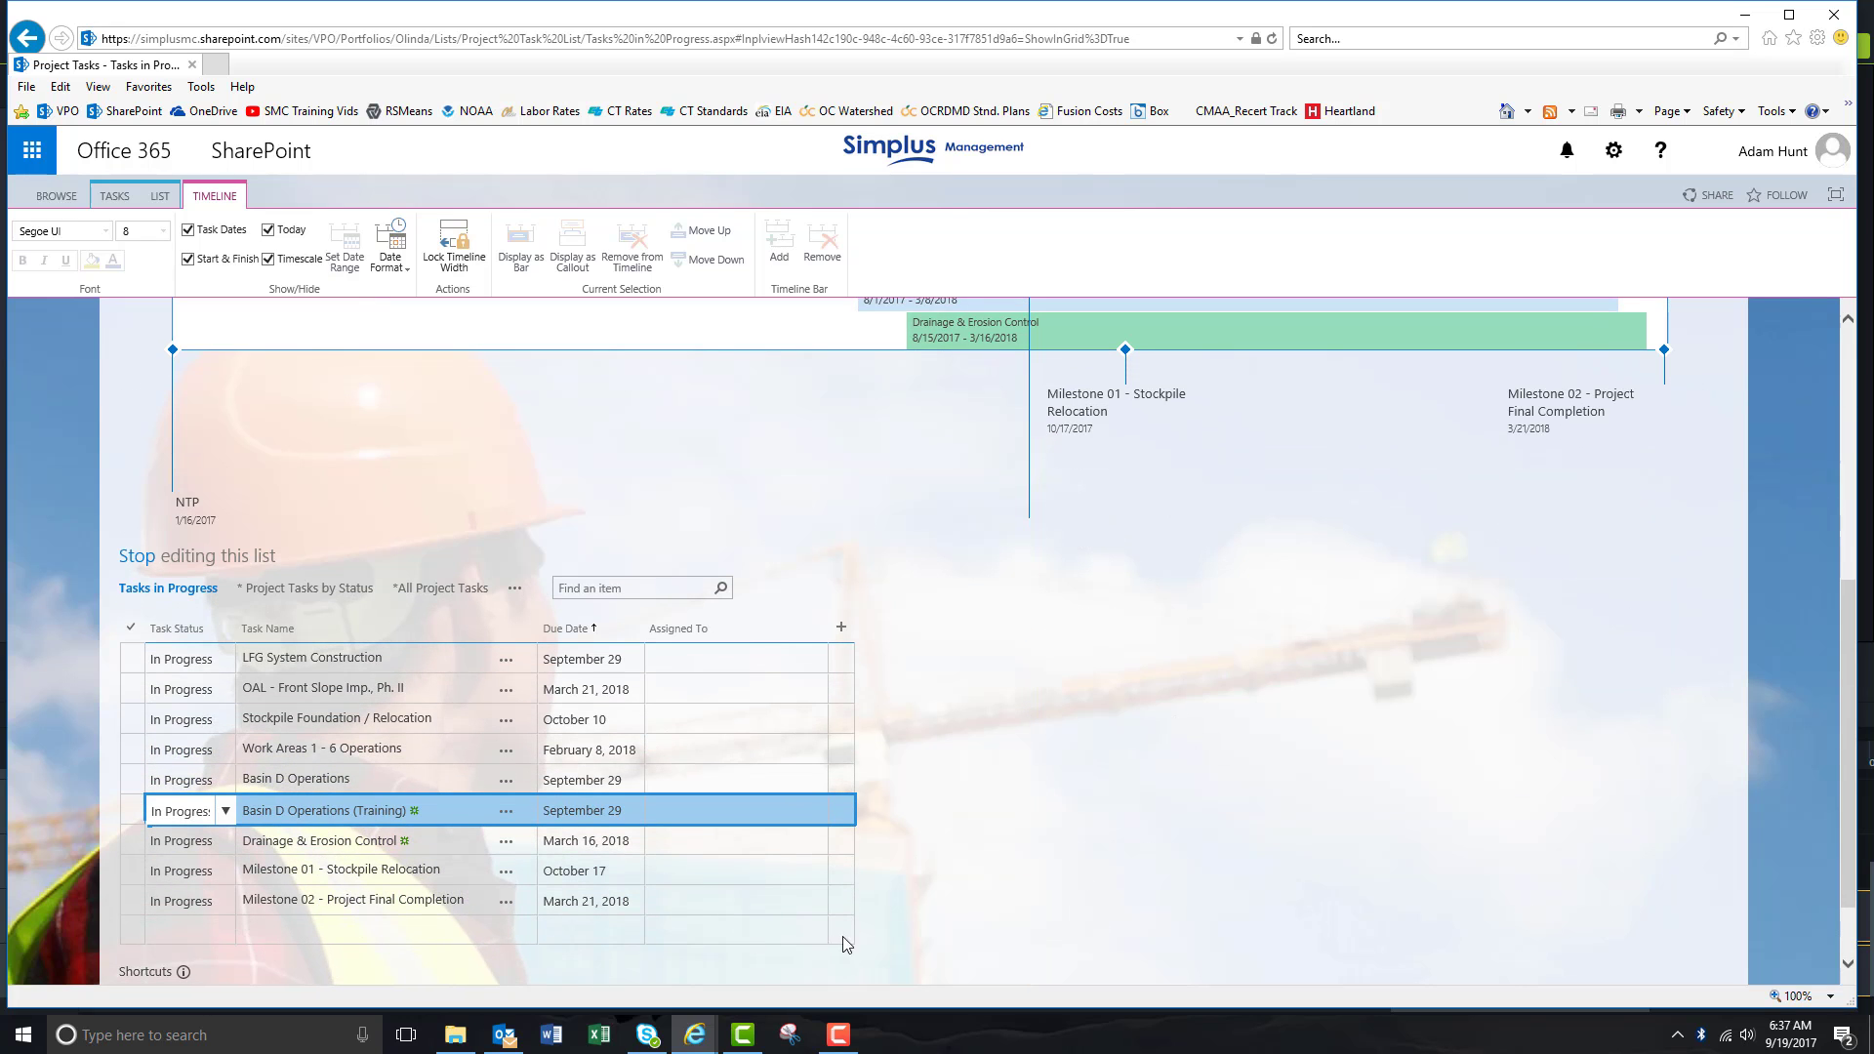
pyautogui.click(506, 811)
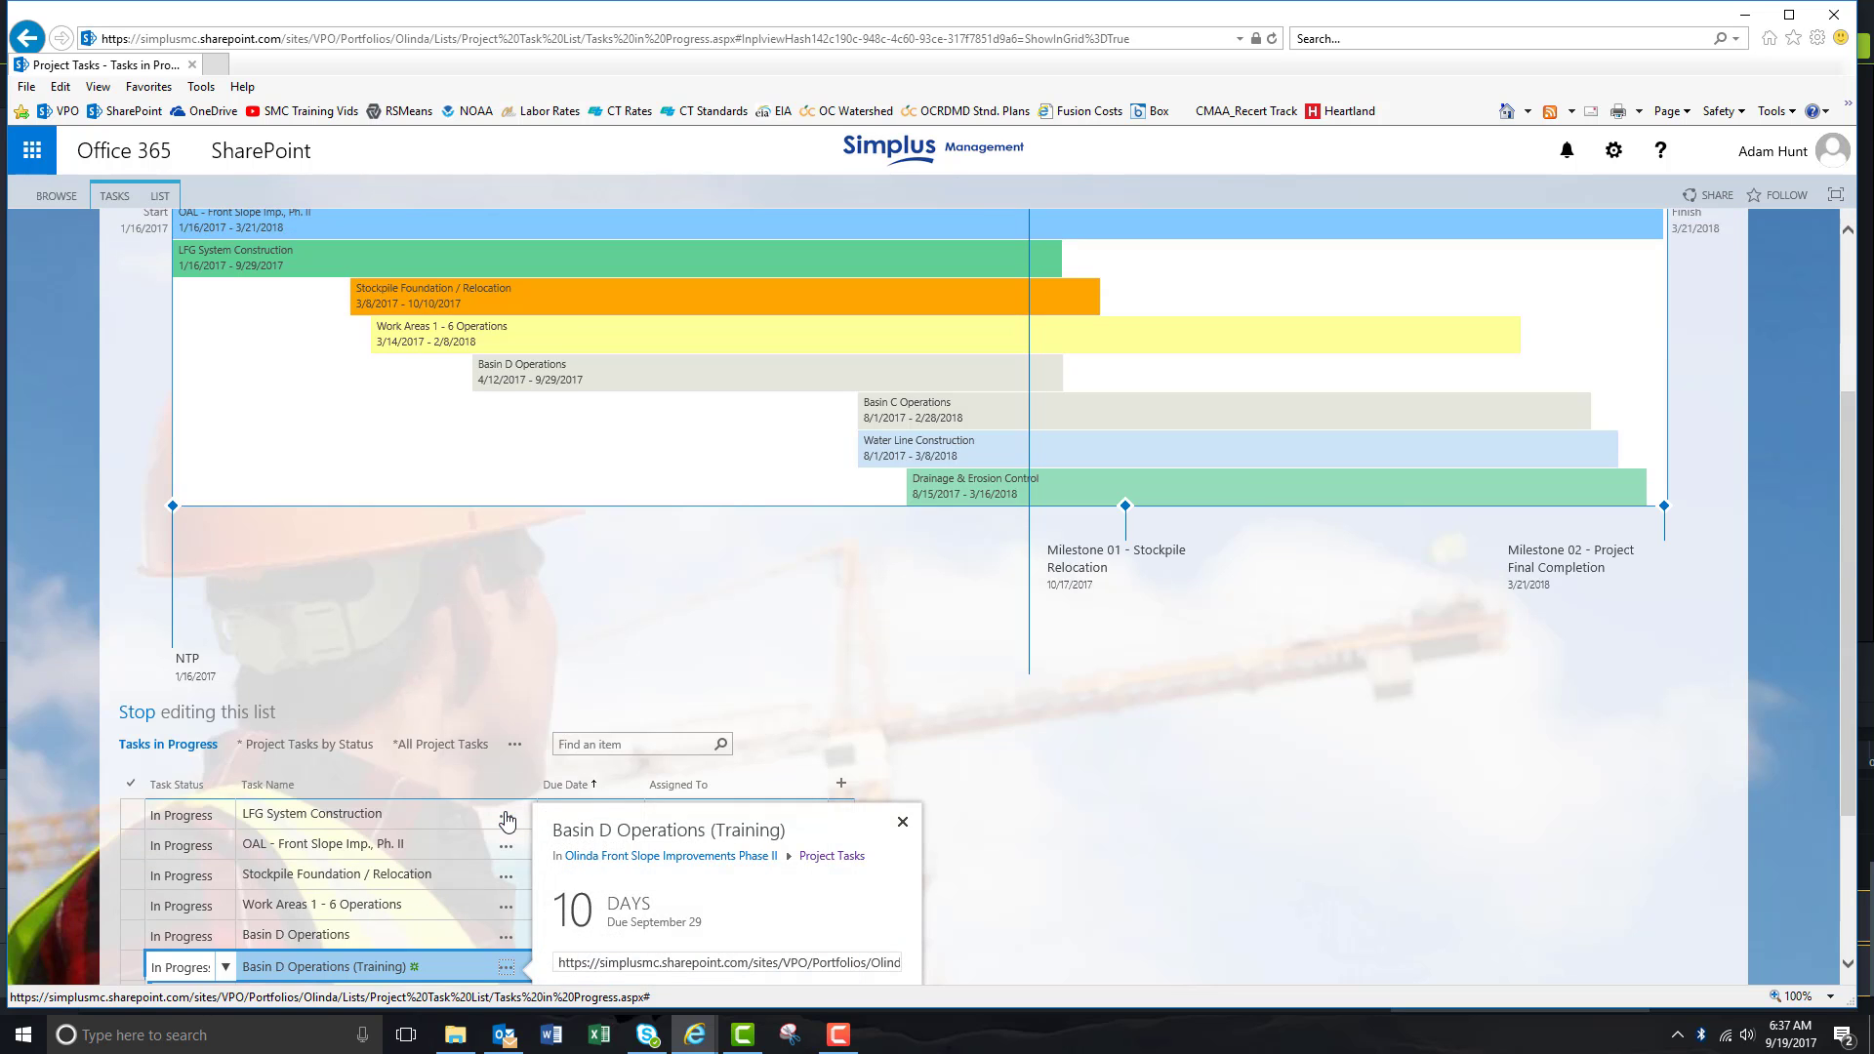
pyautogui.scroll(-3, 518, 825)
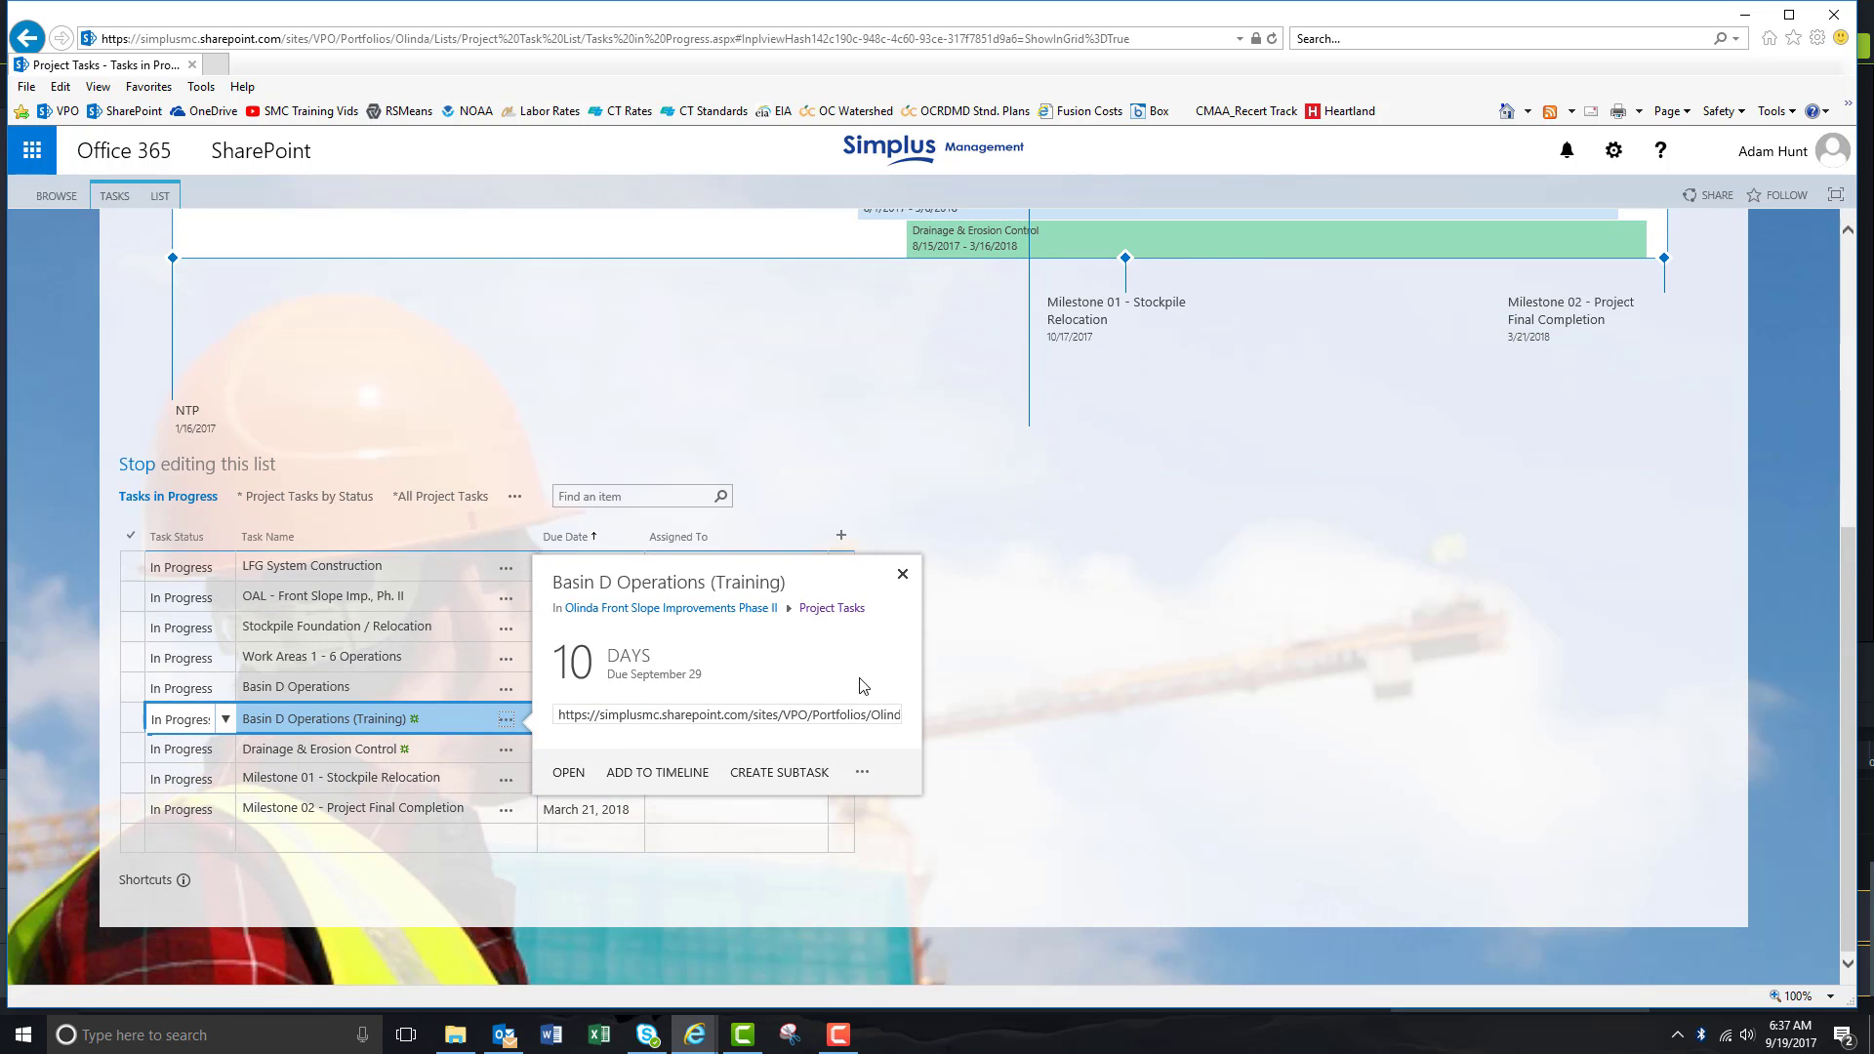
pyautogui.click(651, 772)
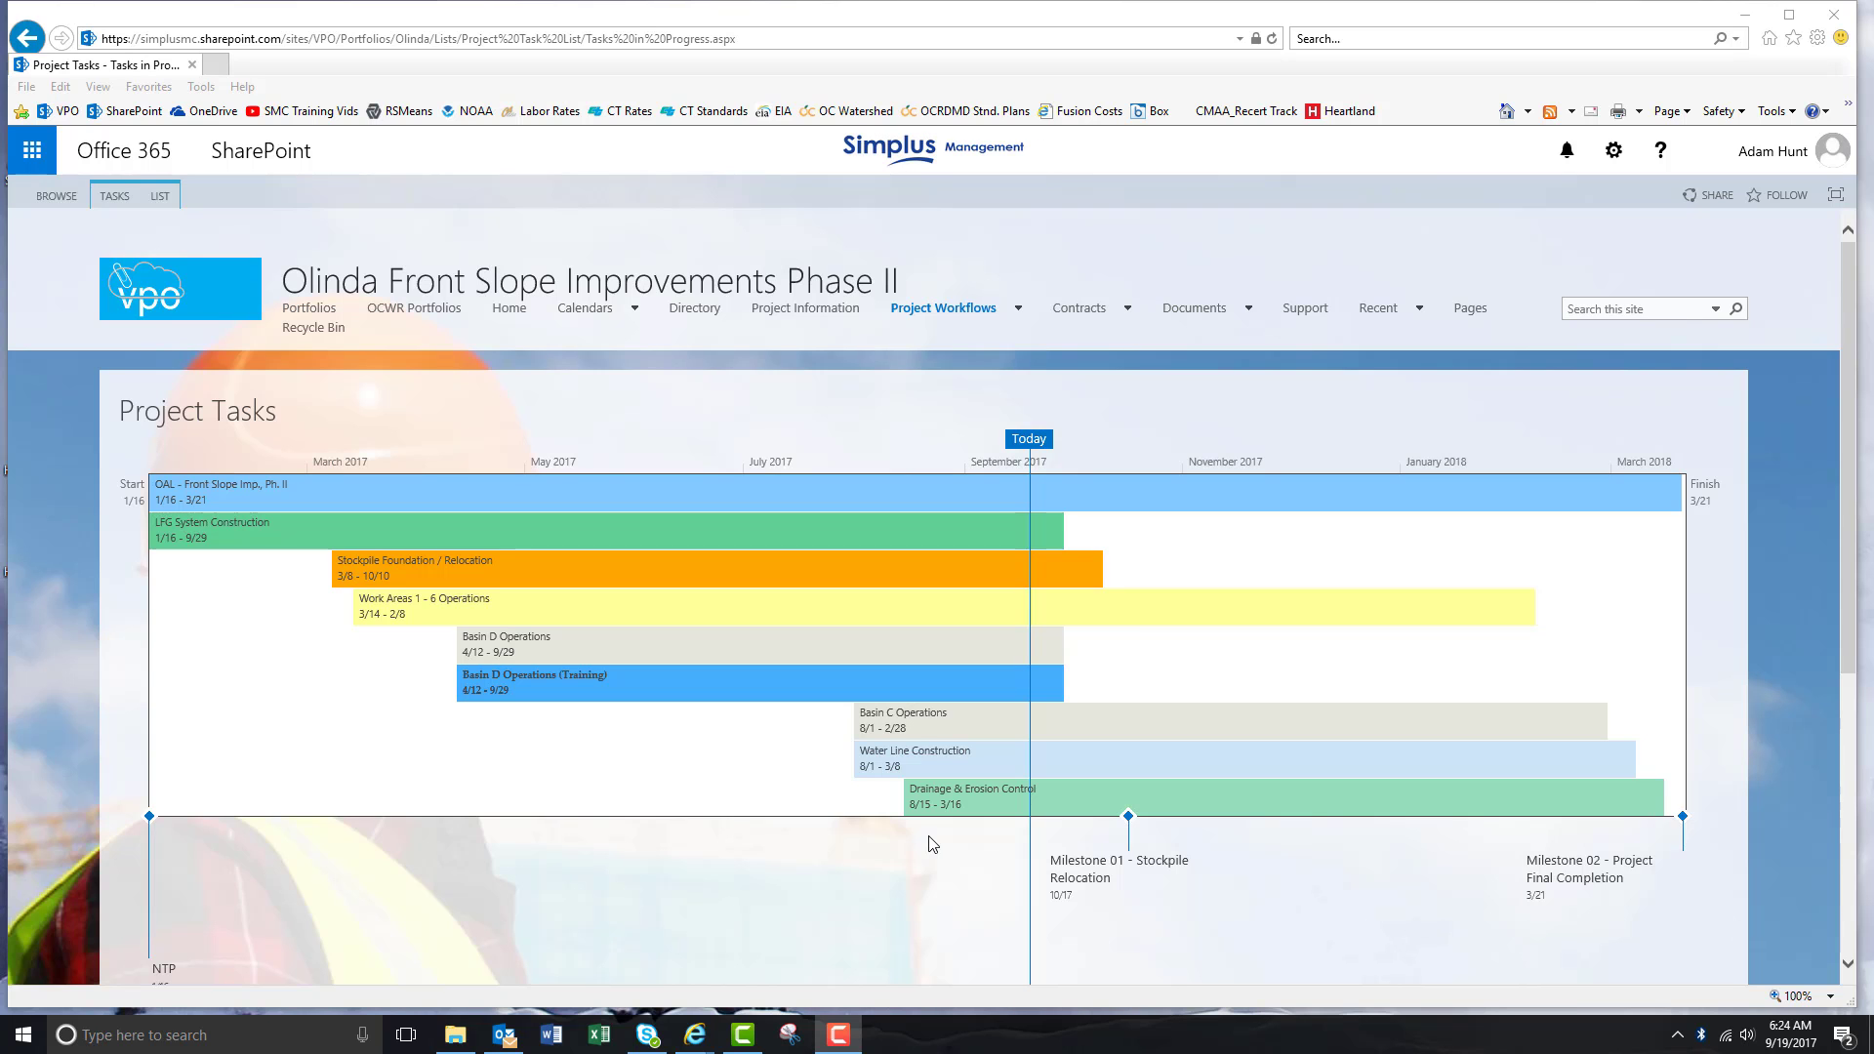
# Step: Open the Basin D Operations (Training) task from the list for editing and save it without changing its fields
pyautogui.scroll(-3, 465, 753)
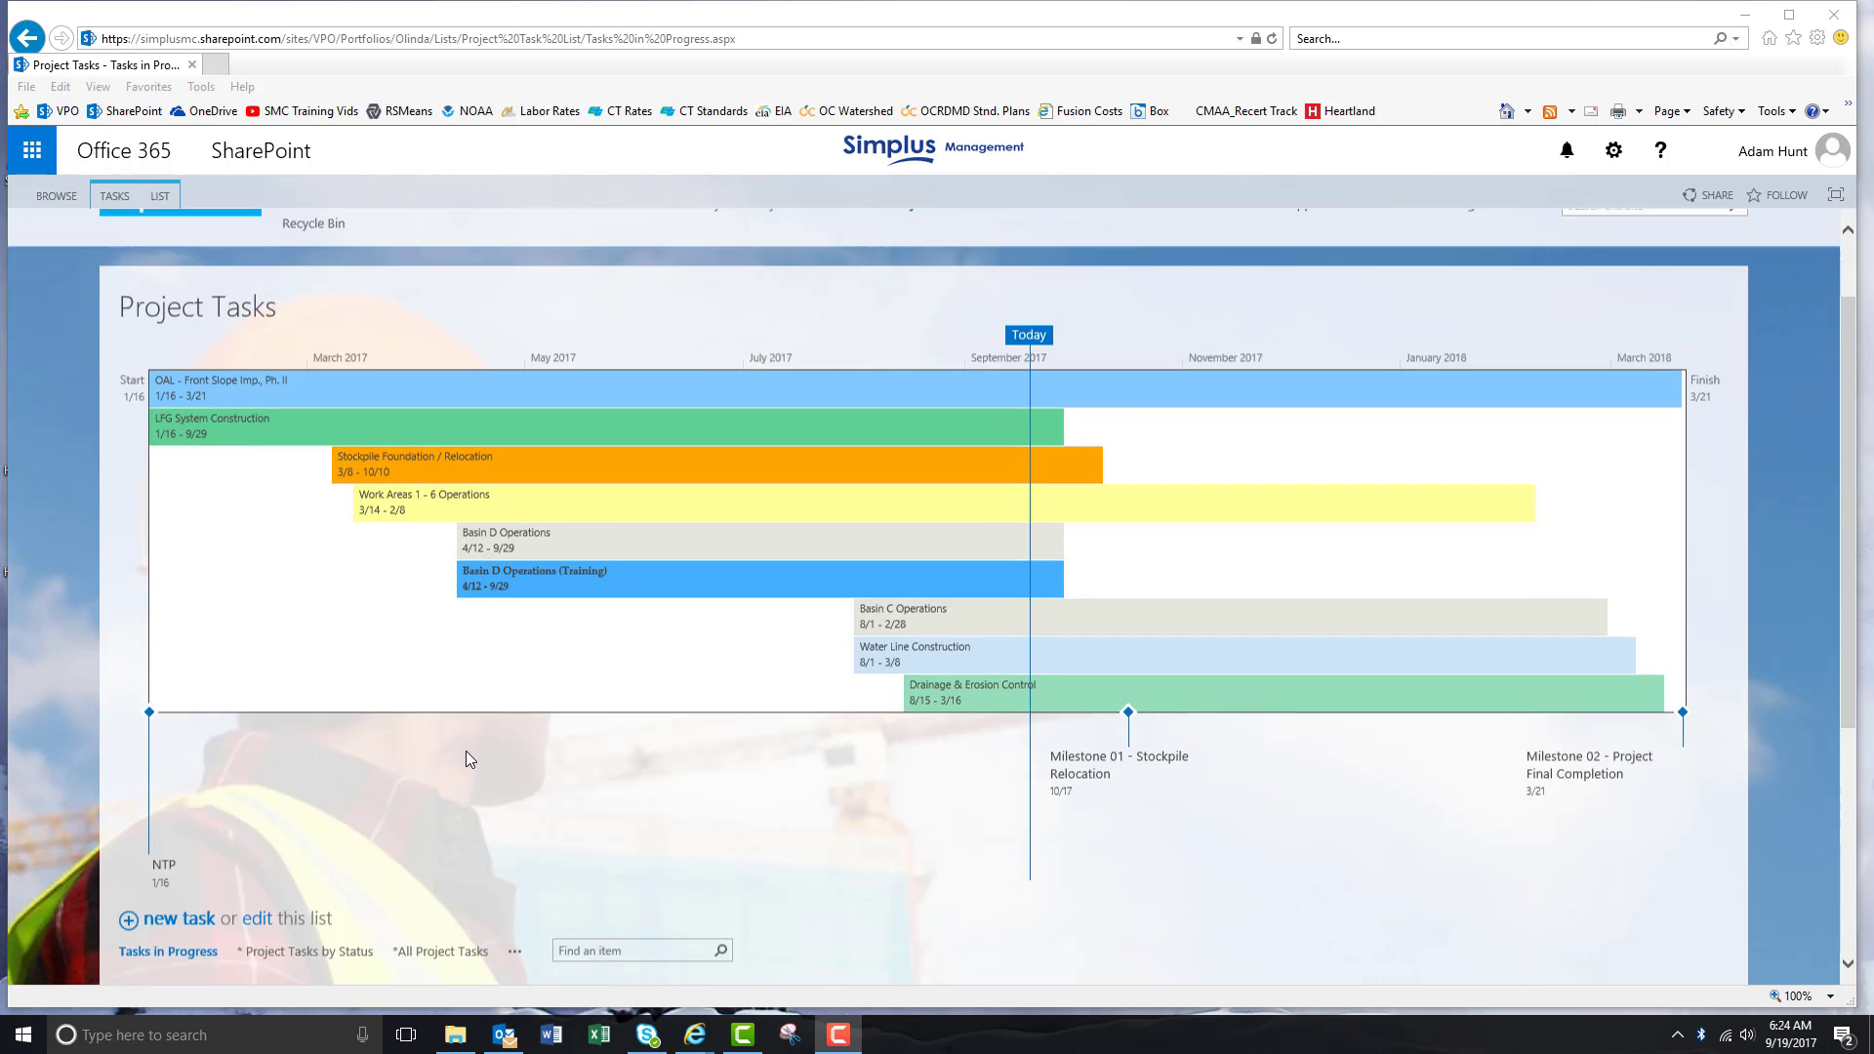
pyautogui.scroll(-2, 461, 646)
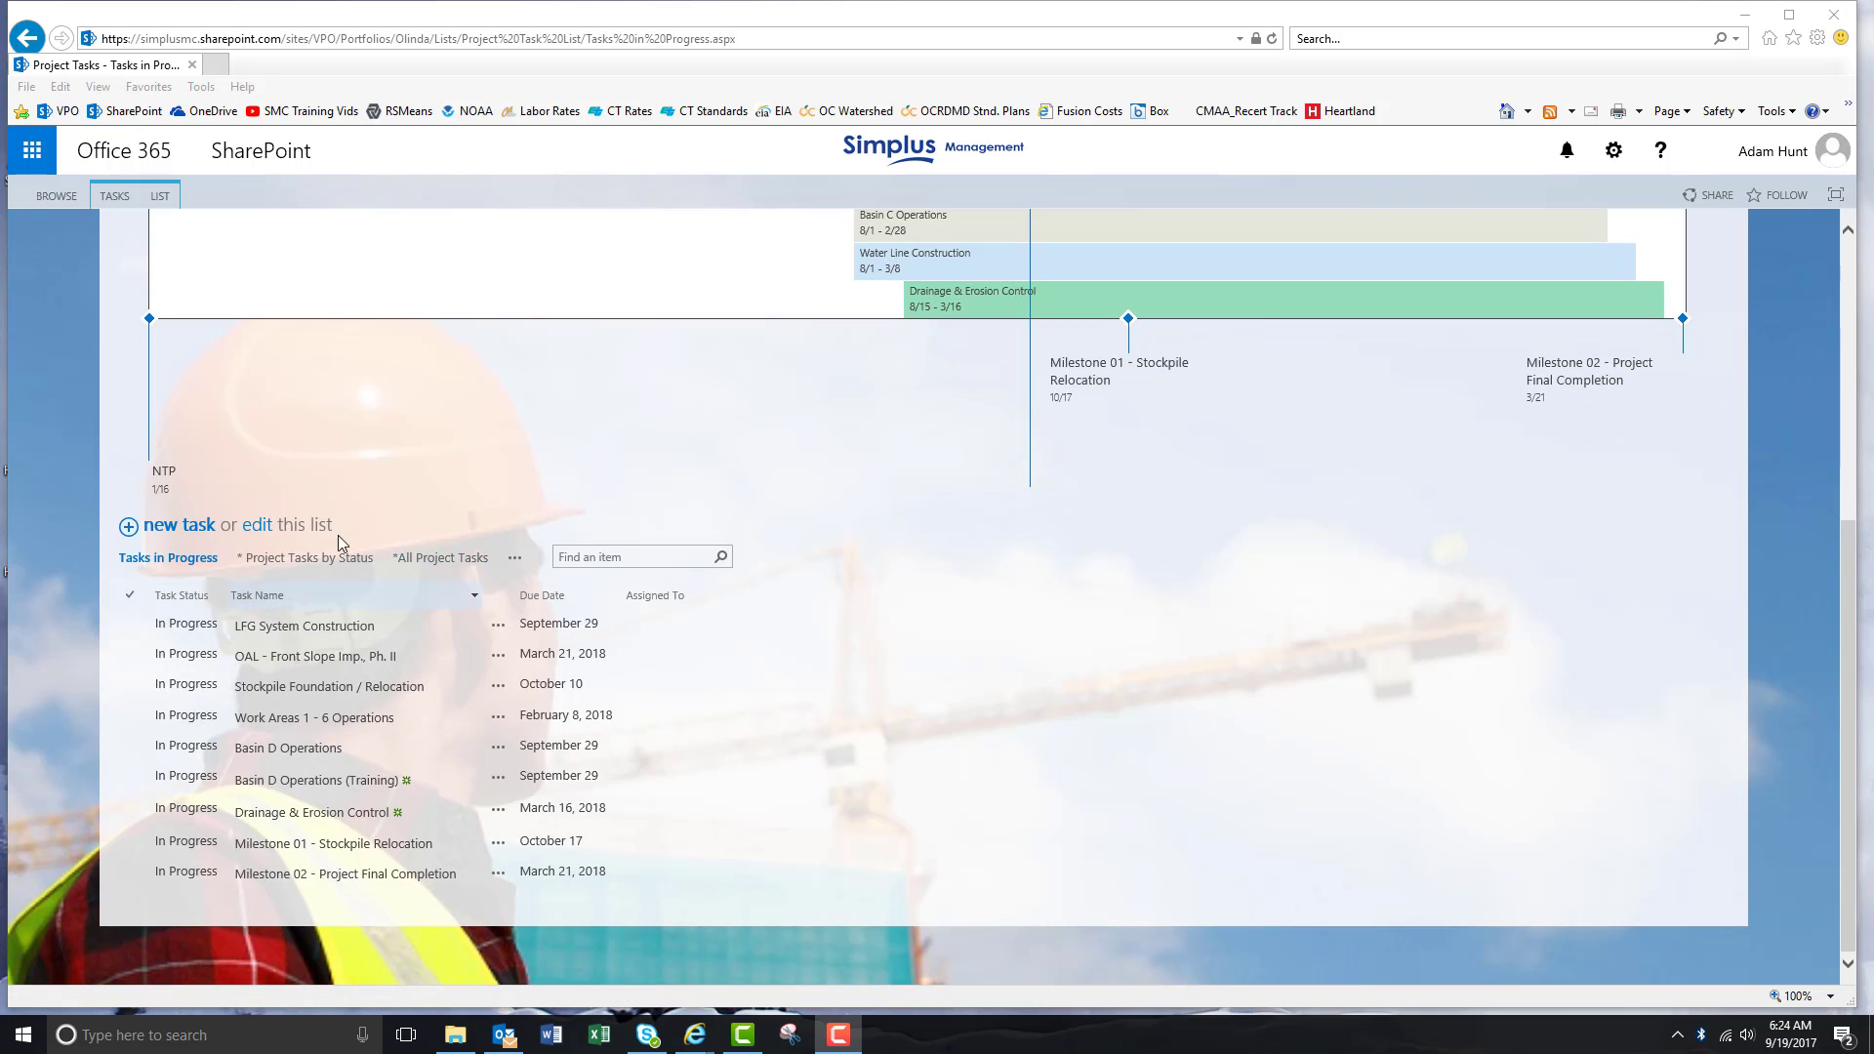
pyautogui.click(323, 783)
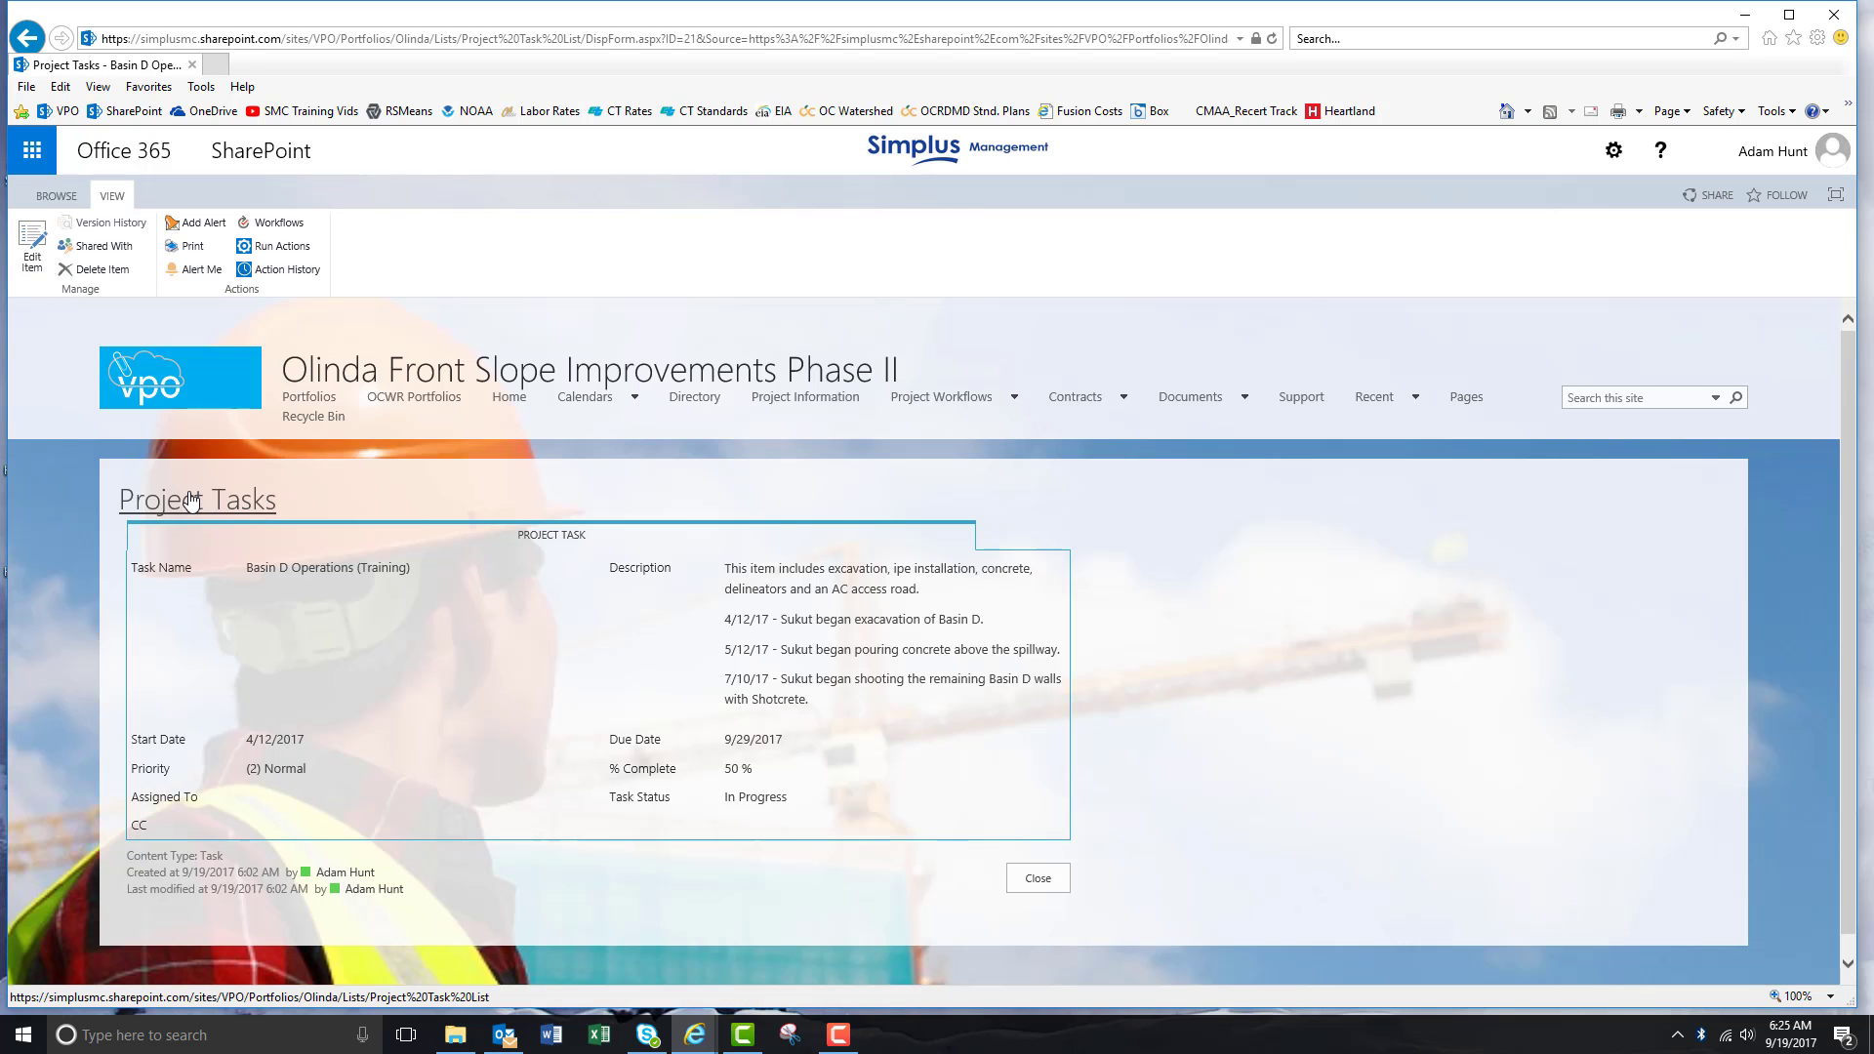
pyautogui.click(33, 259)
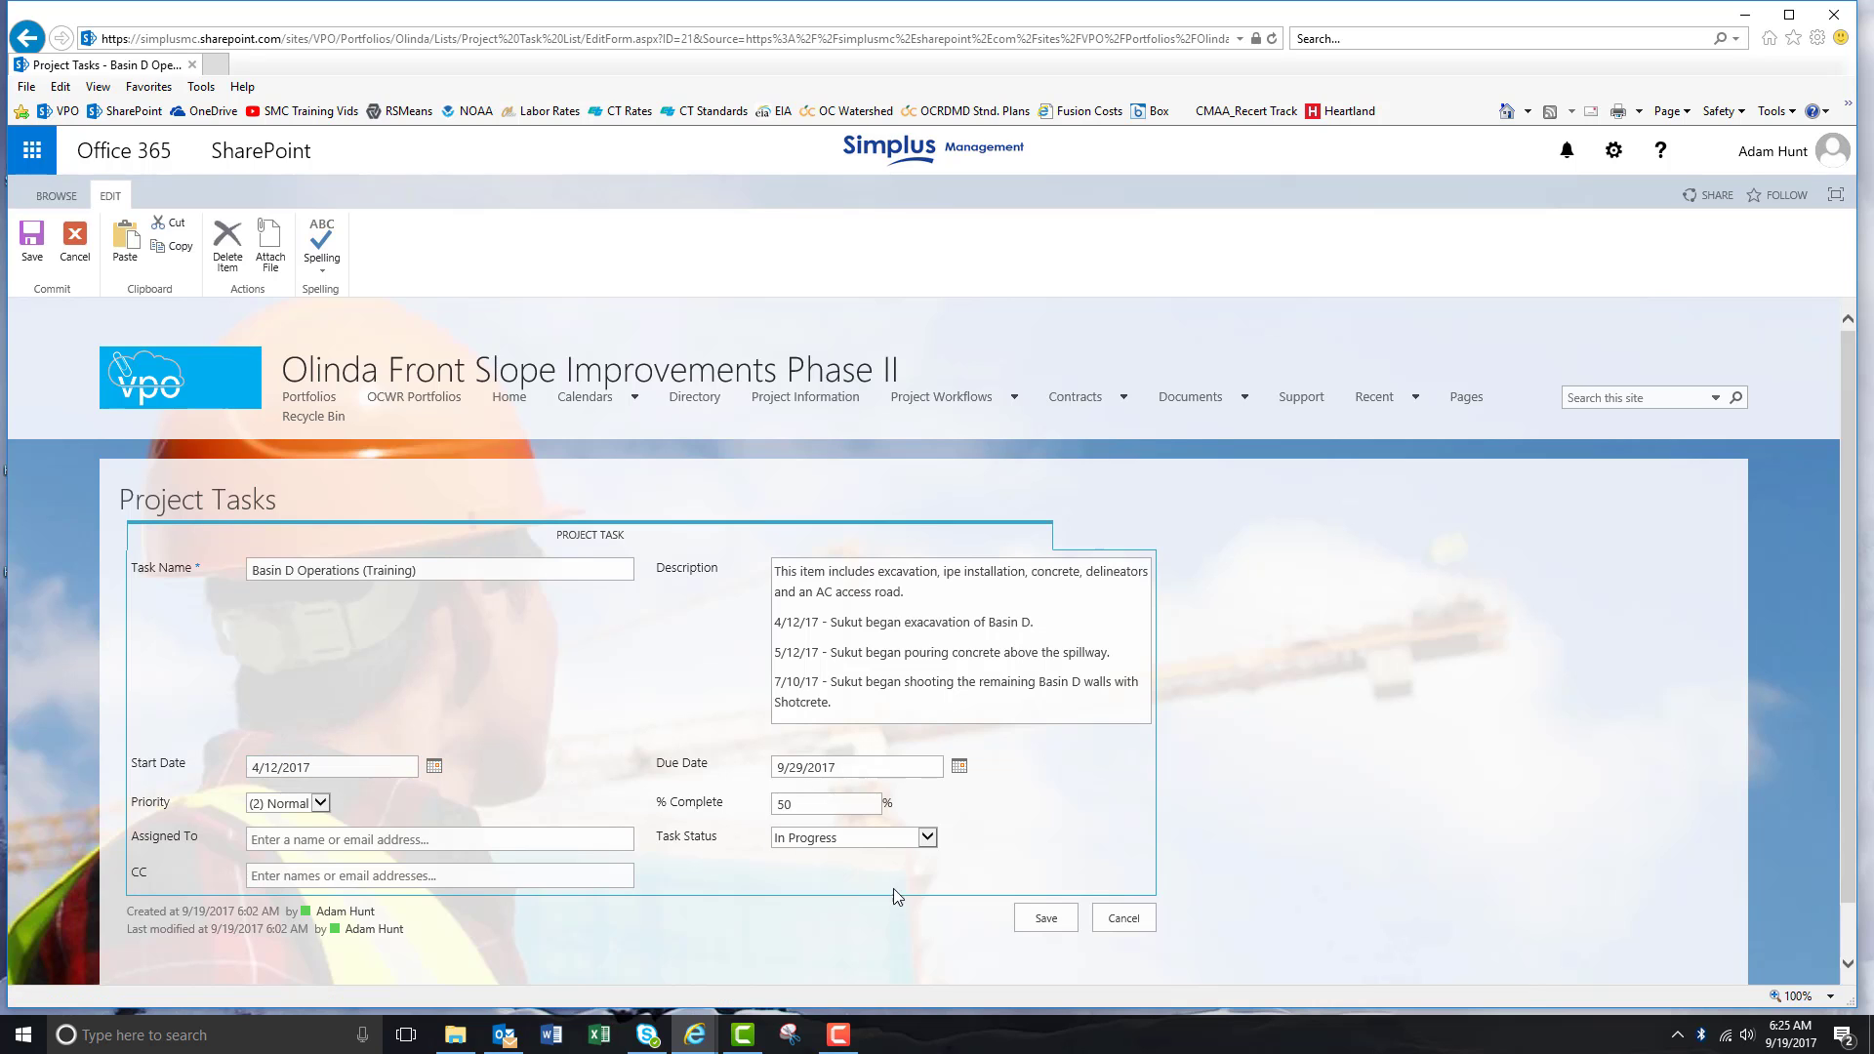
pyautogui.click(1045, 919)
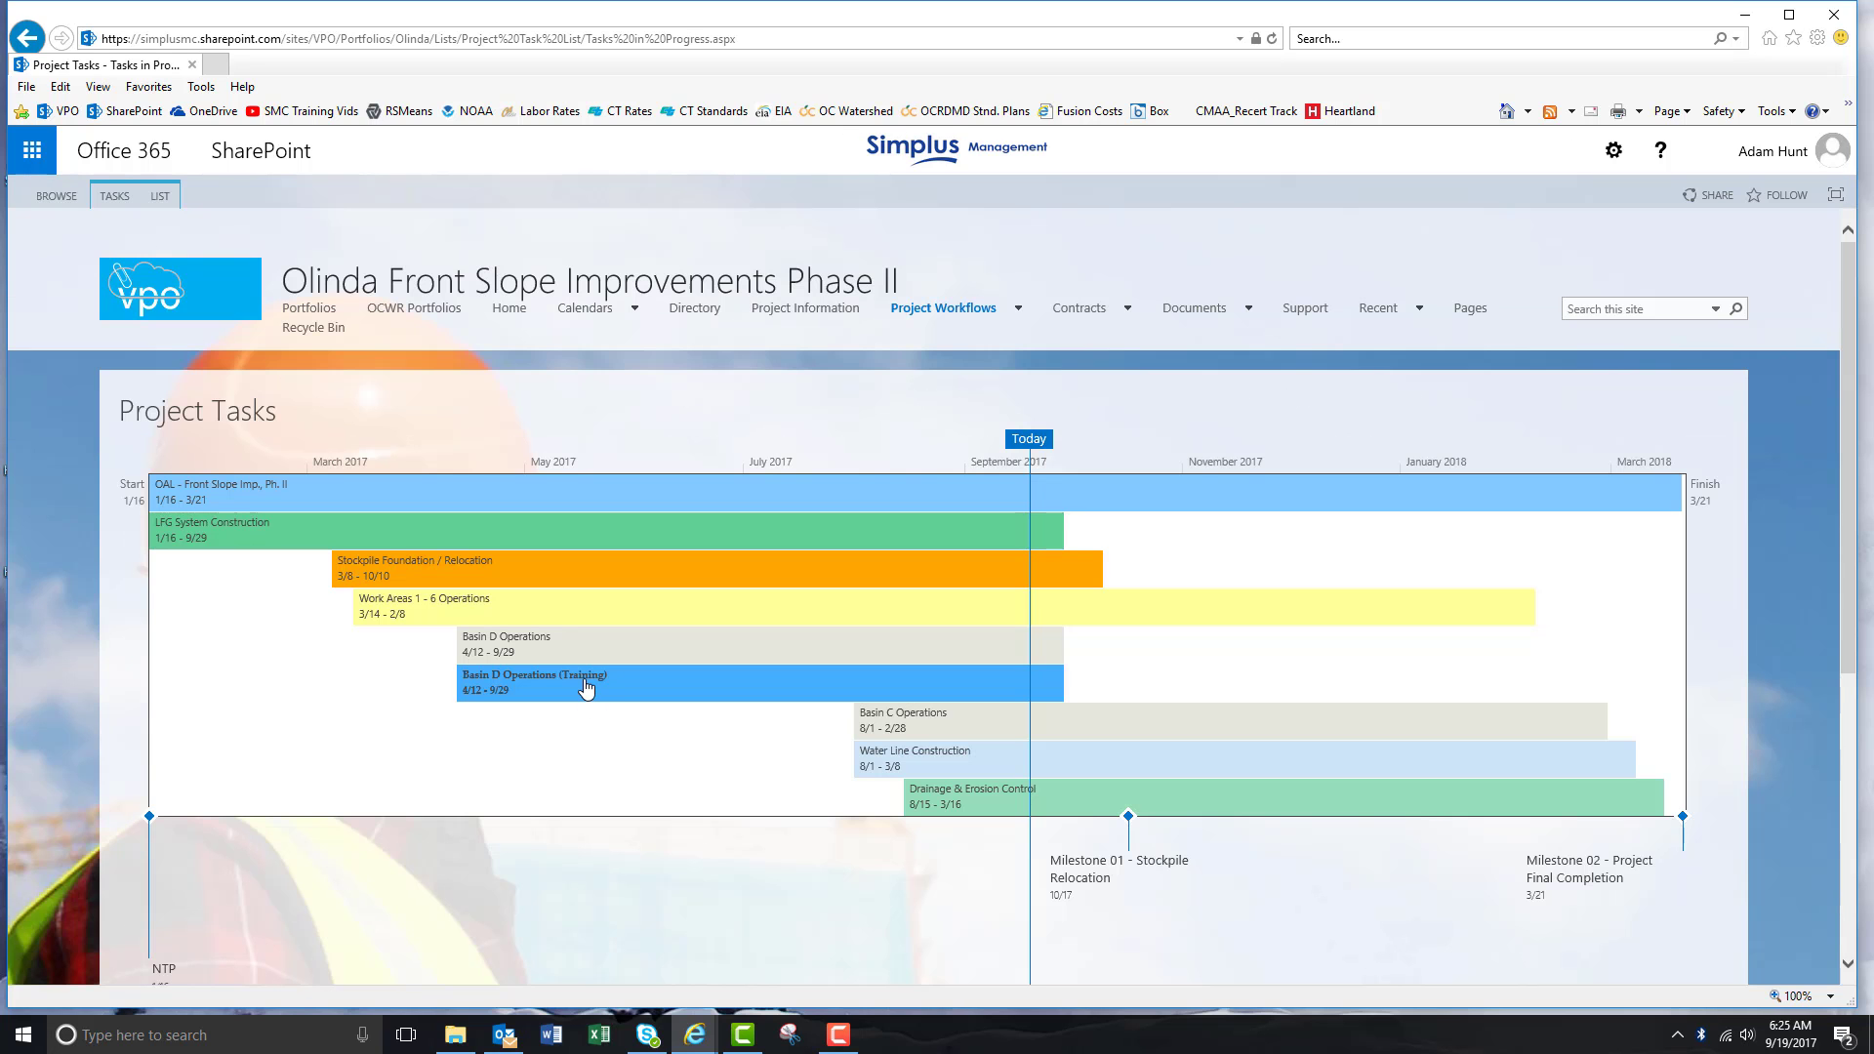
# Step: Reopen the Basin D Operations (Training) task from the list and delete it
pyautogui.scroll(-5, 537, 811)
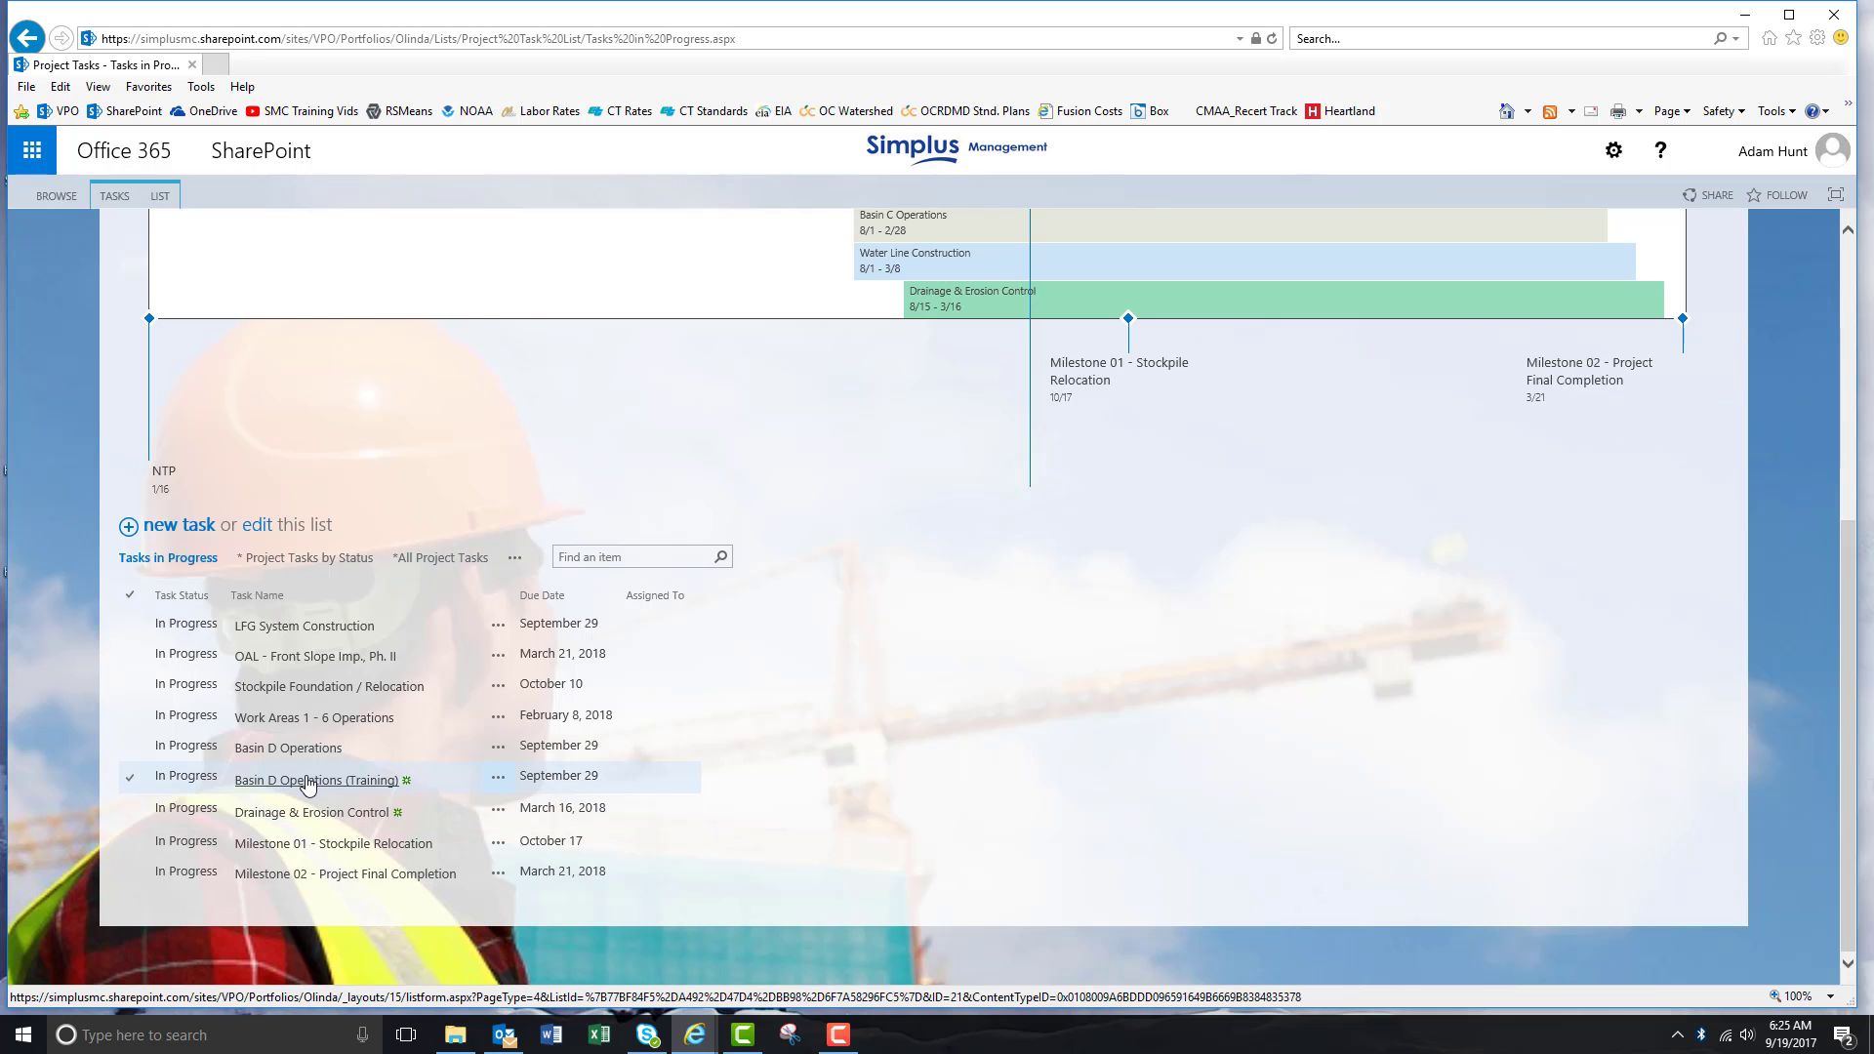
pyautogui.click(308, 784)
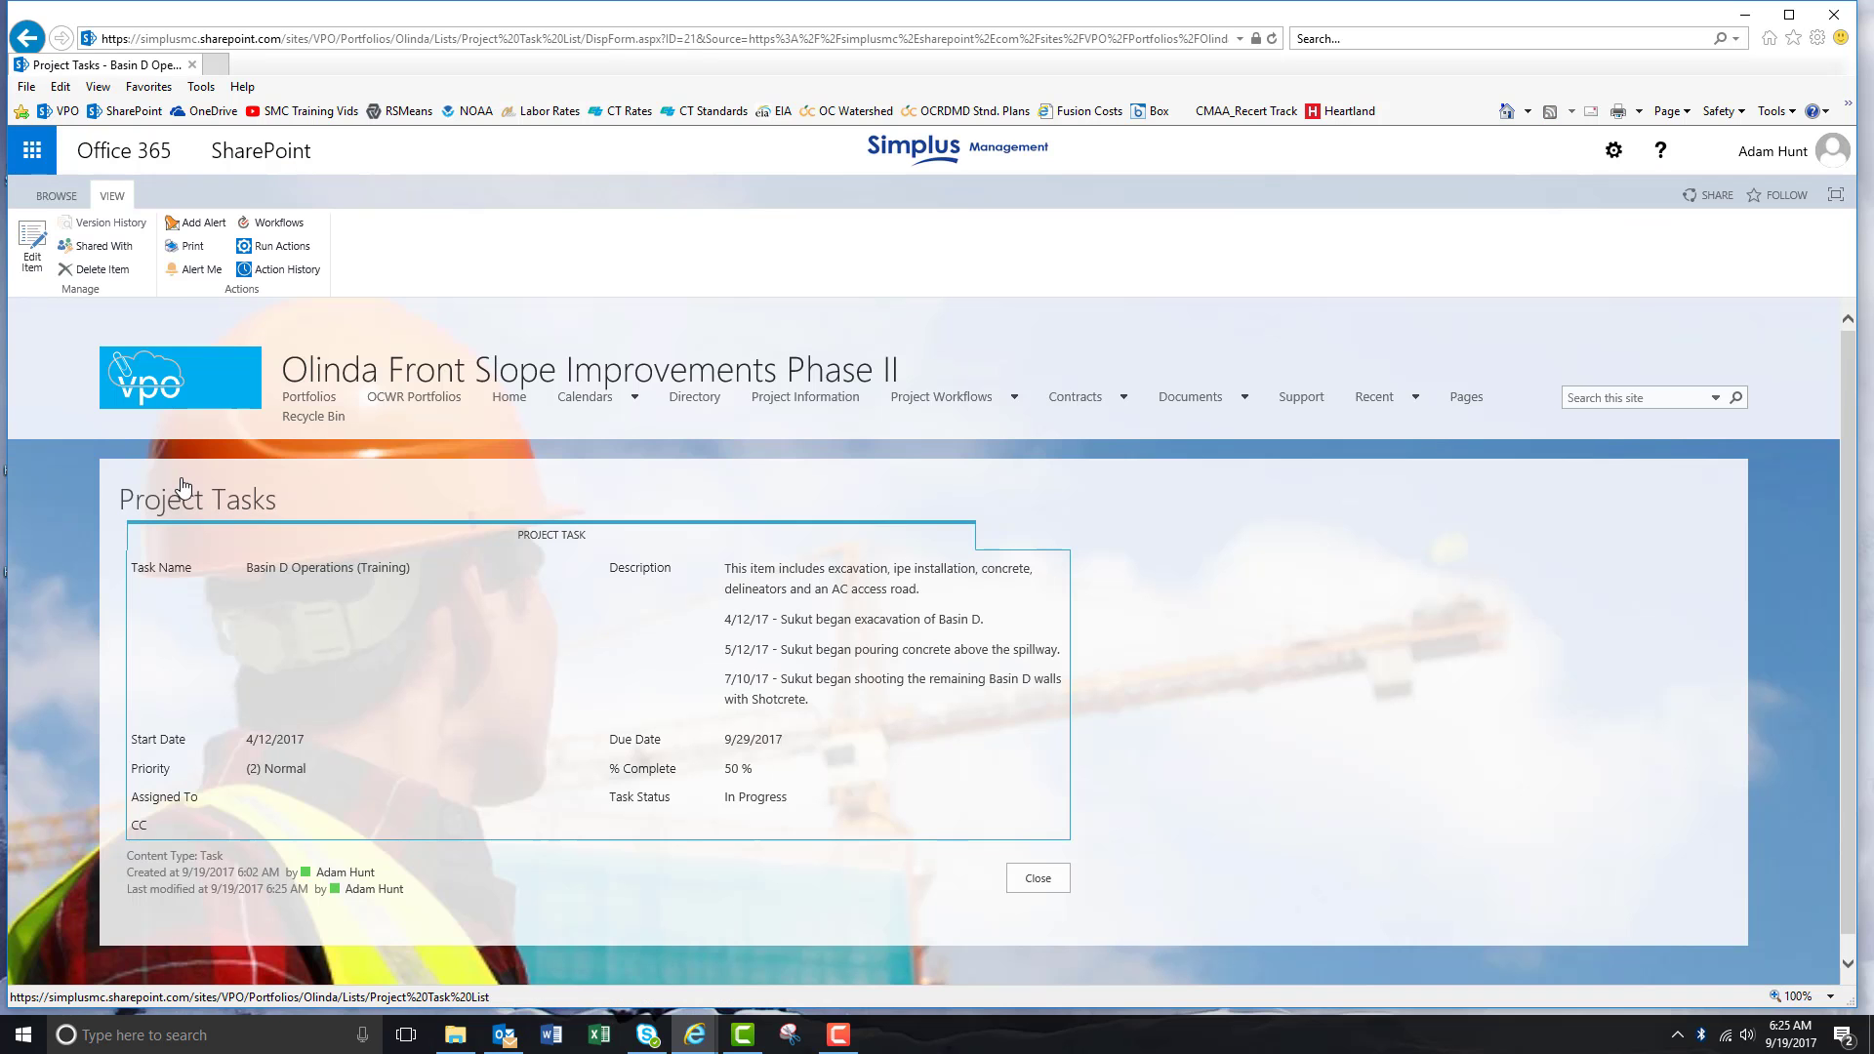
pyautogui.click(97, 279)
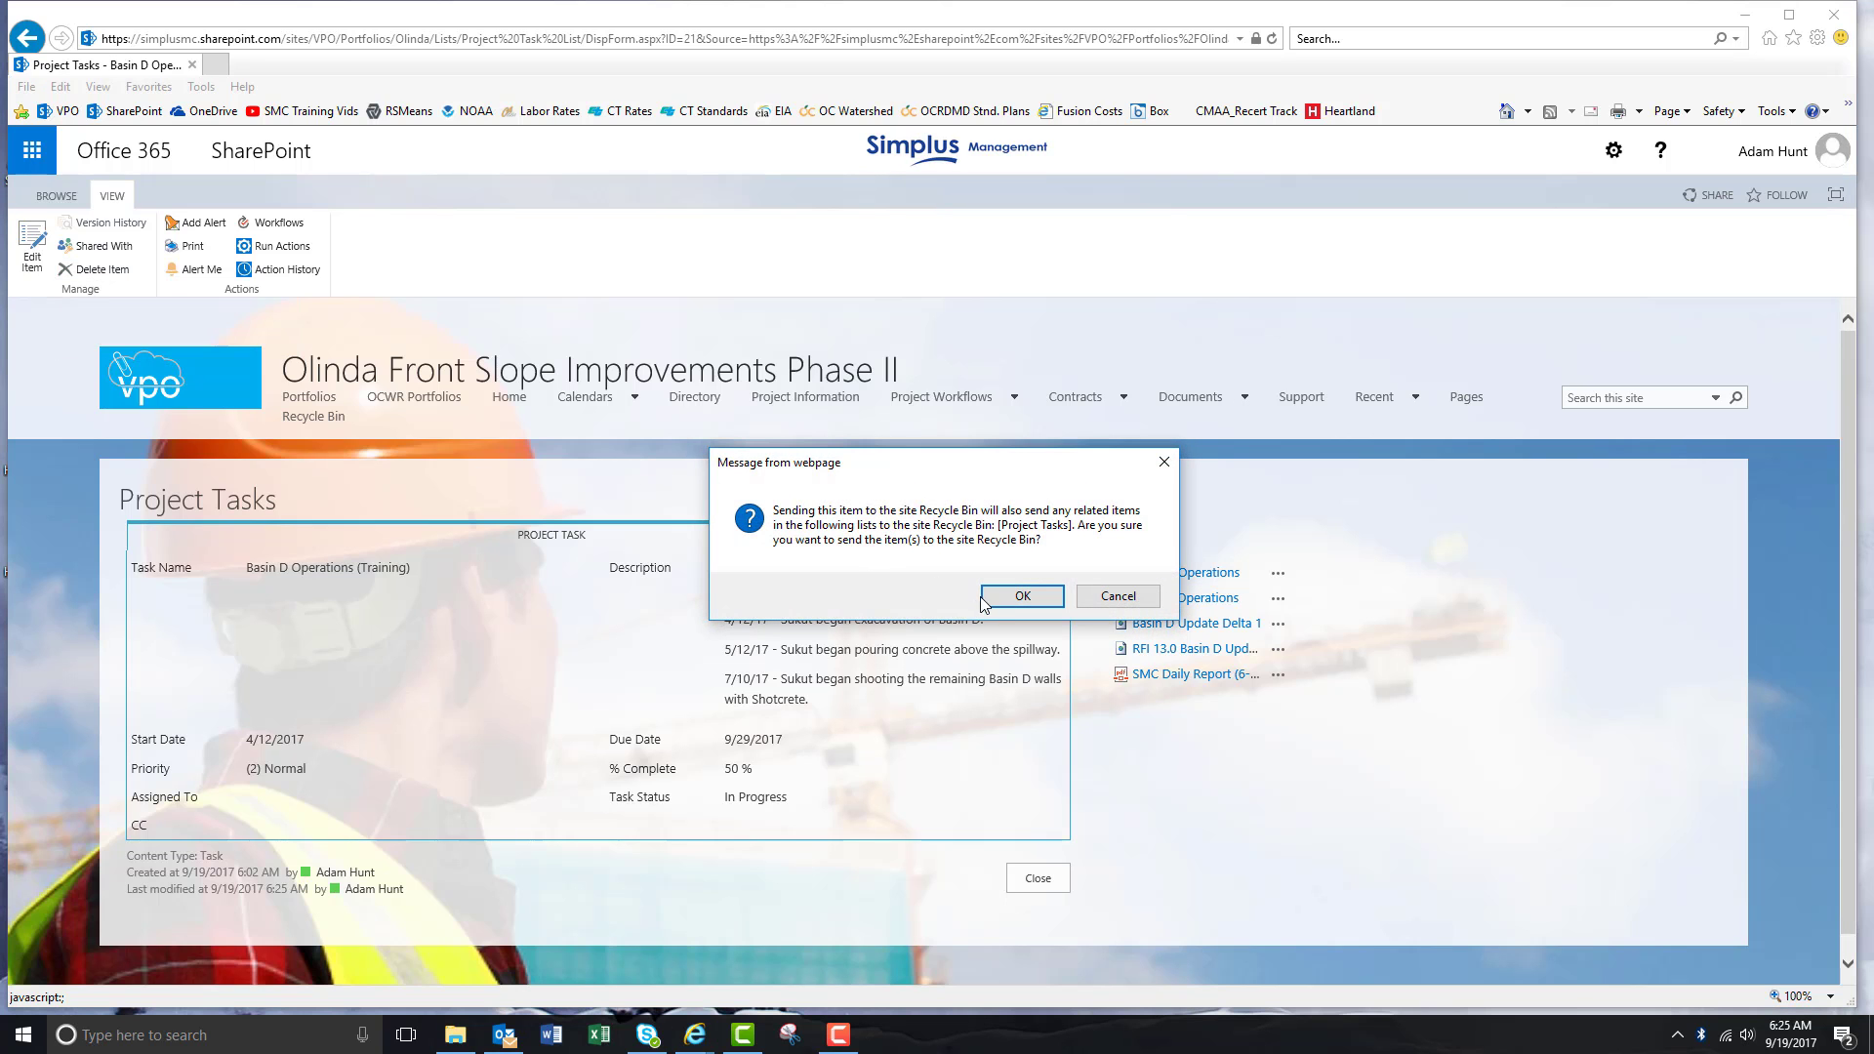